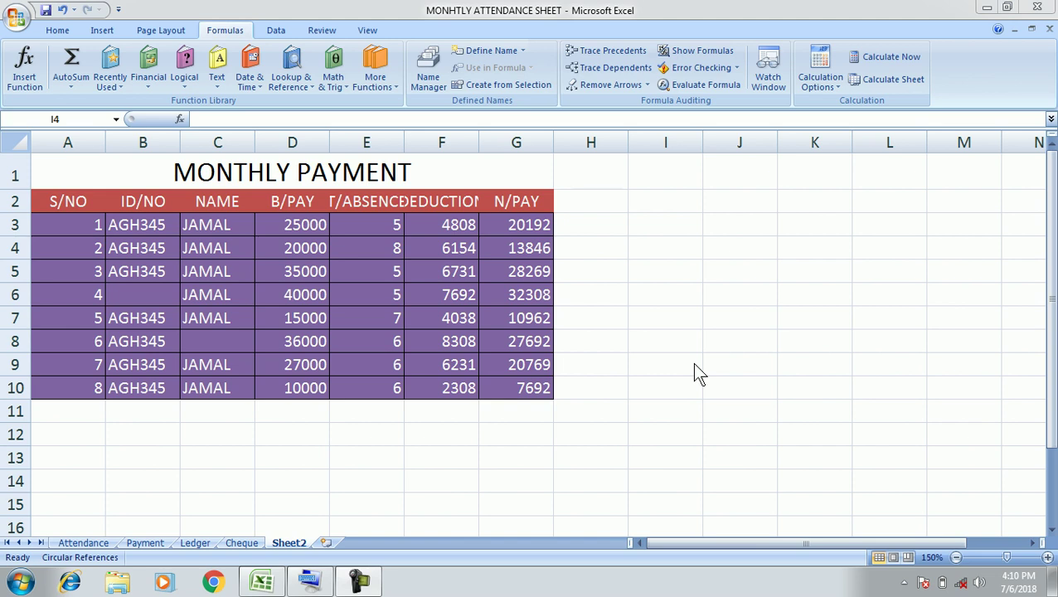
- Rename the Sheet2 worksheet tab to LOOKUP
{"action": "left_click", "coordinate": [695, 220]}
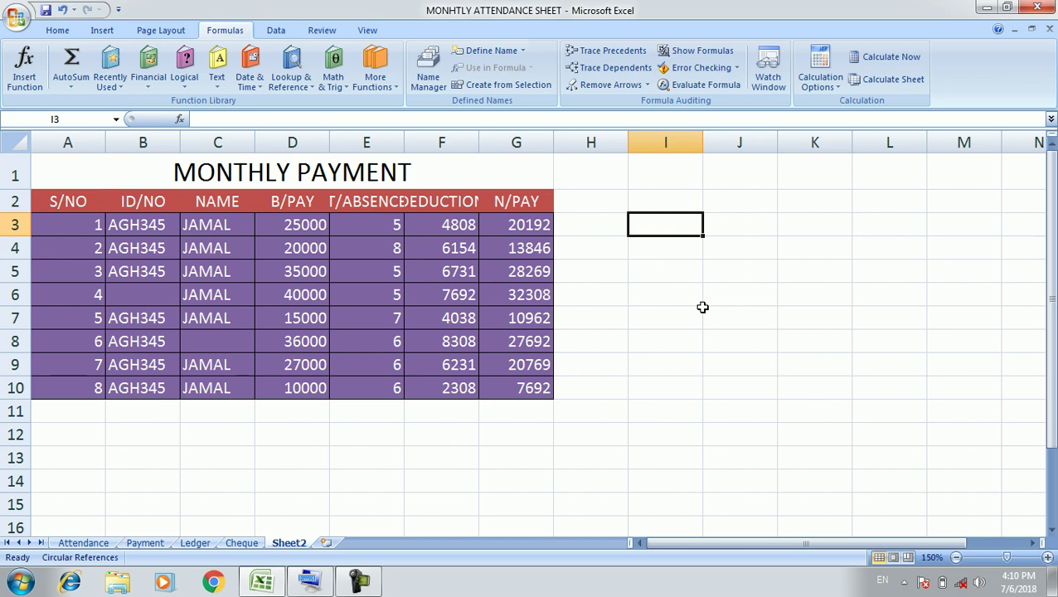
{"action": "double_click", "coordinate": [291, 544]}
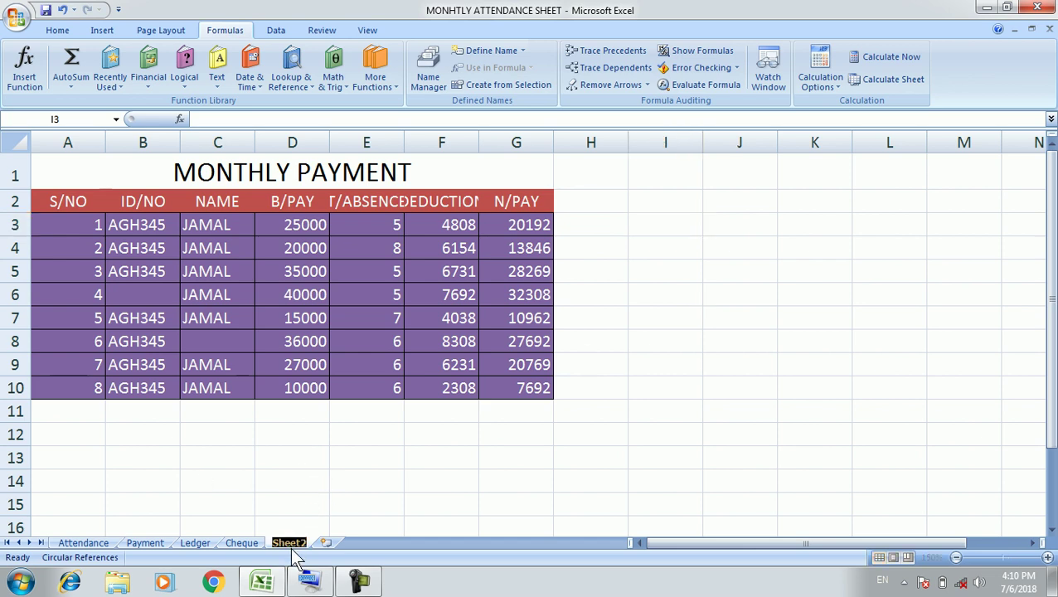
{"action": "type", "text": "100"}
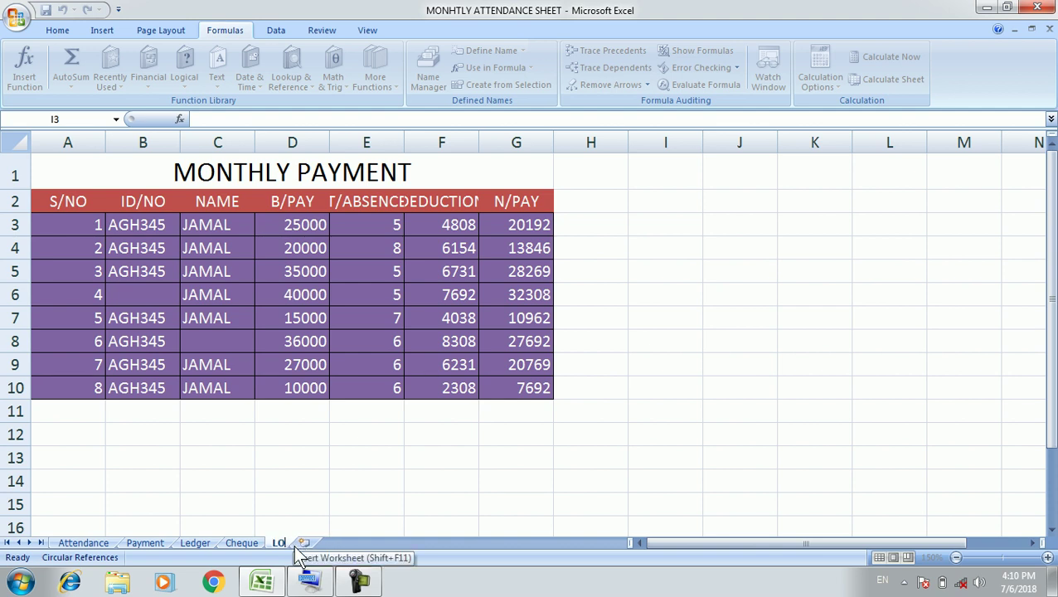
{"action": "type", "text": "KUP"}
{"action": "key", "text": "Return"}
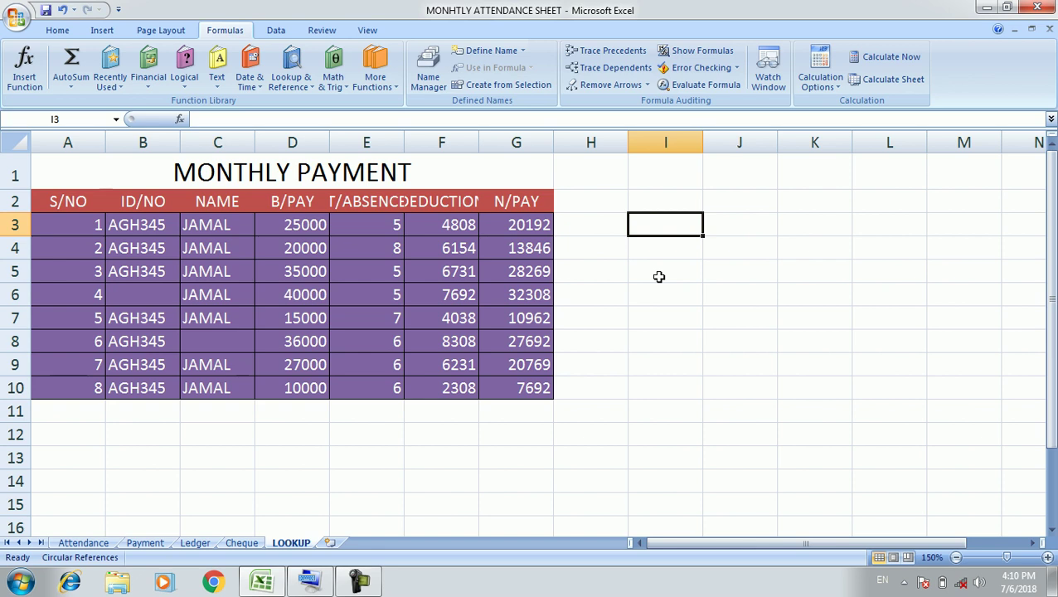
- AutoFit column A so it is only as wide as the S/NO numbers
{"action": "left_click", "coordinate": [734, 230]}
{"action": "left_click", "coordinate": [685, 203]}
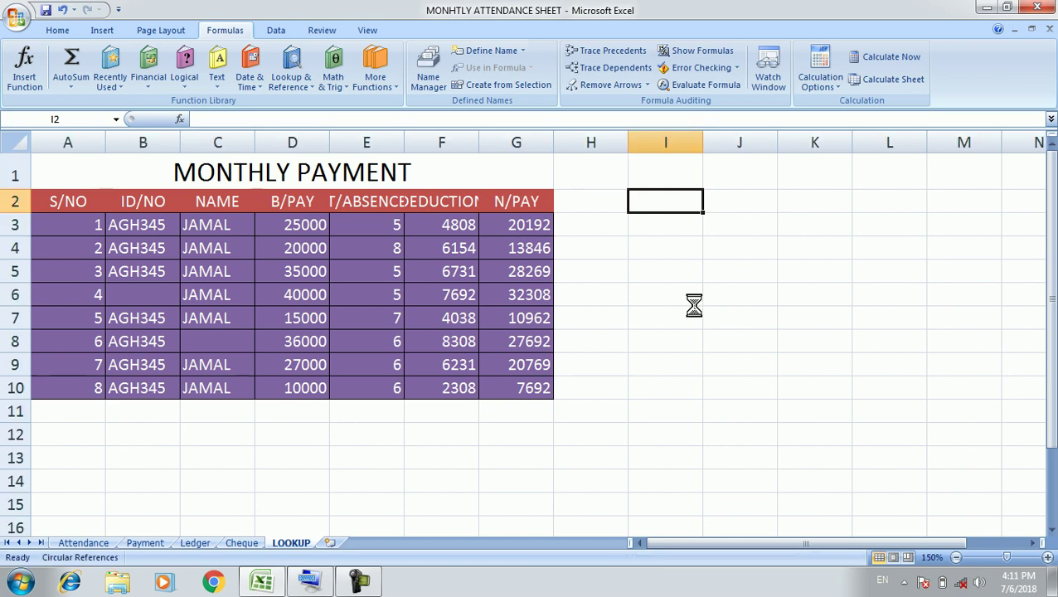
{"action": "key", "text": "Right"}
{"action": "key", "text": "Left"}
{"action": "key", "text": "Left"}
{"action": "key", "text": "Left"}
{"action": "key", "text": "Left"}
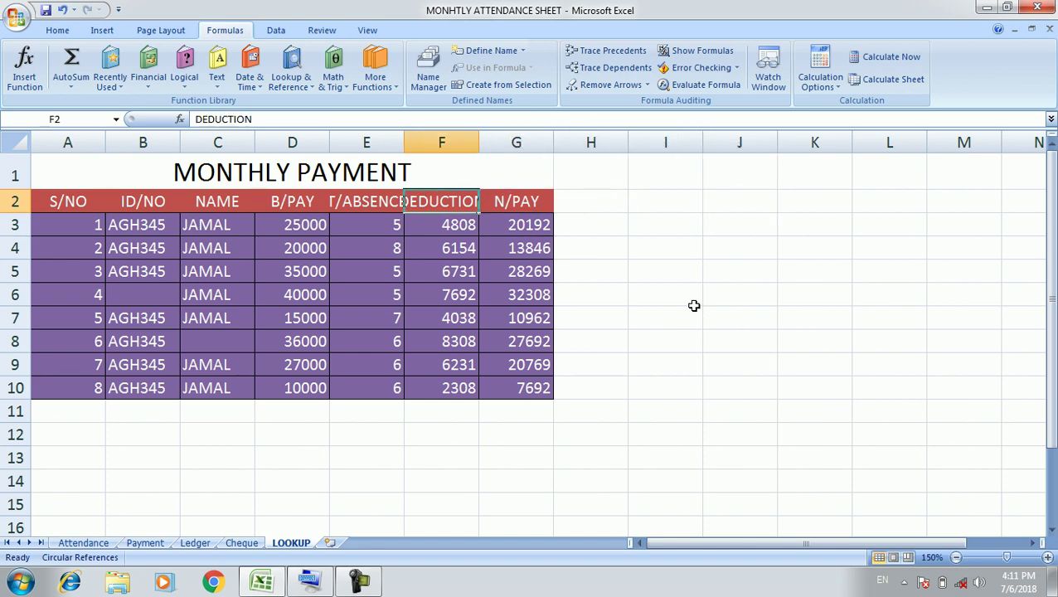
{"action": "key", "text": "Down"}
{"action": "key", "text": "Left"}
{"action": "key", "text": "Left"}
{"action": "key", "text": "Left"}
{"action": "key", "text": "Left"}
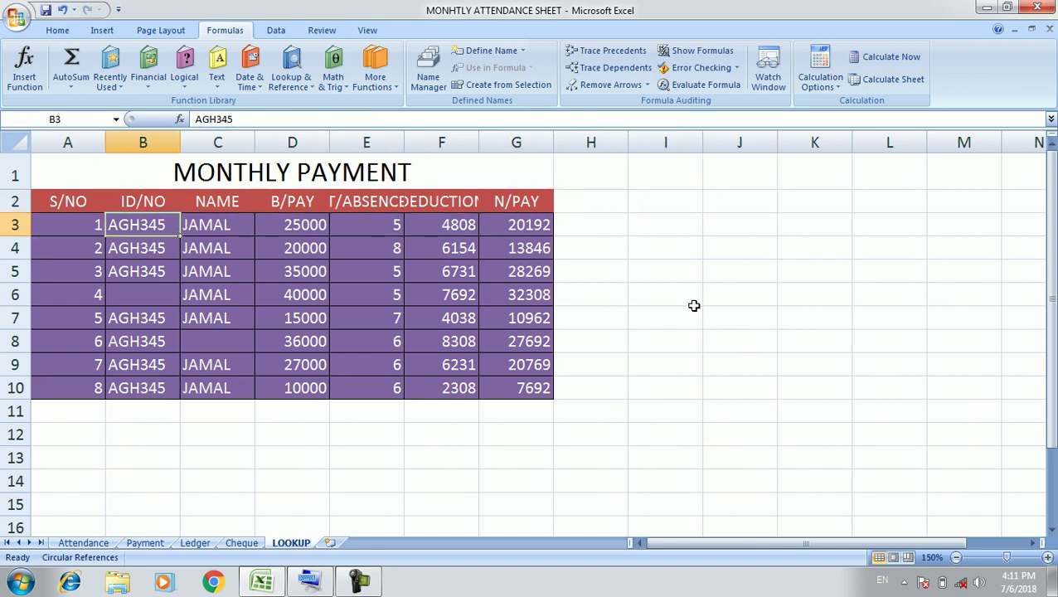
{"action": "key", "text": "Left"}
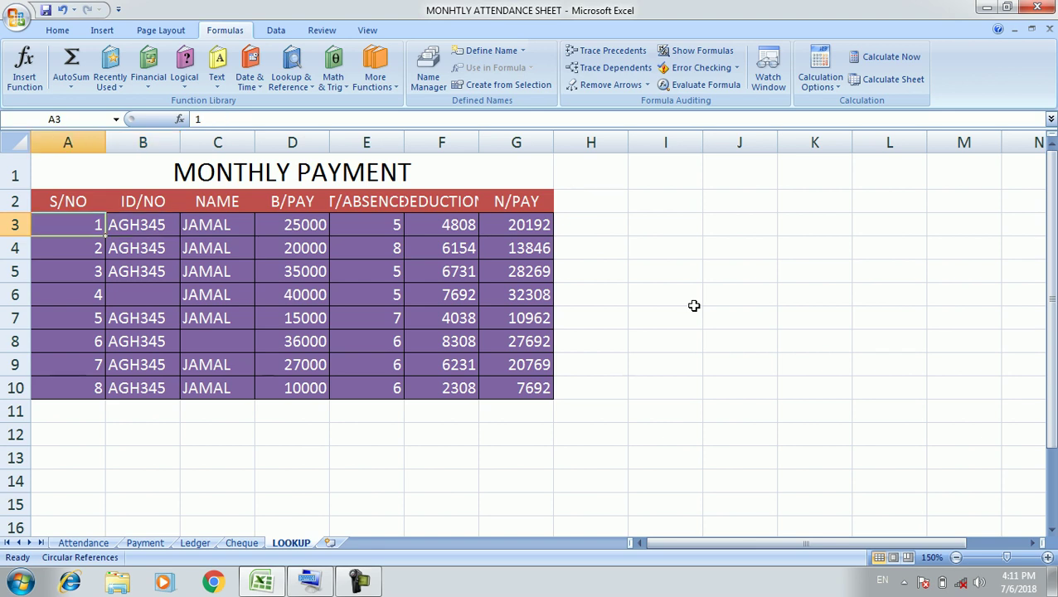
{"action": "double_click", "coordinate": [106, 142]}
{"action": "left_click", "coordinate": [141, 224]}
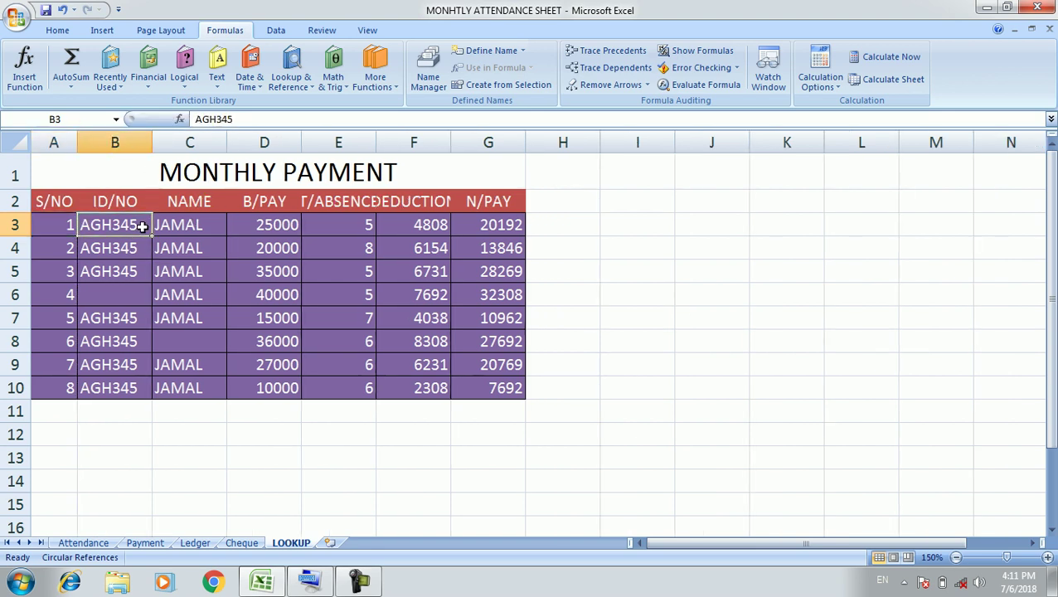
{"action": "left_click", "coordinate": [187, 224]}
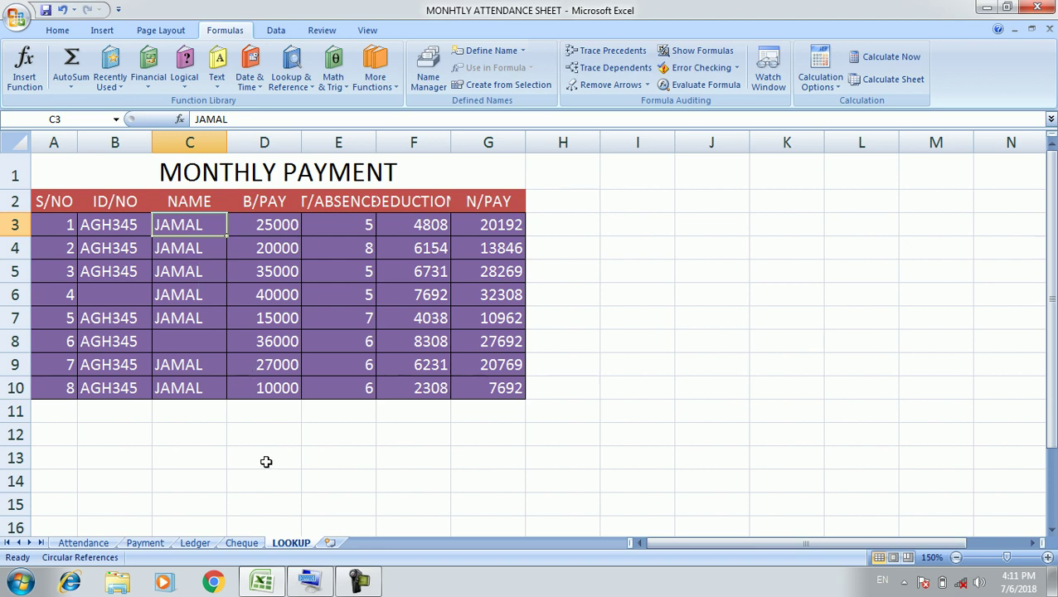
- Enter the names KAMAL, IRFAN and KAMRAN in C4:C6
{"action": "key", "text": "Down"}
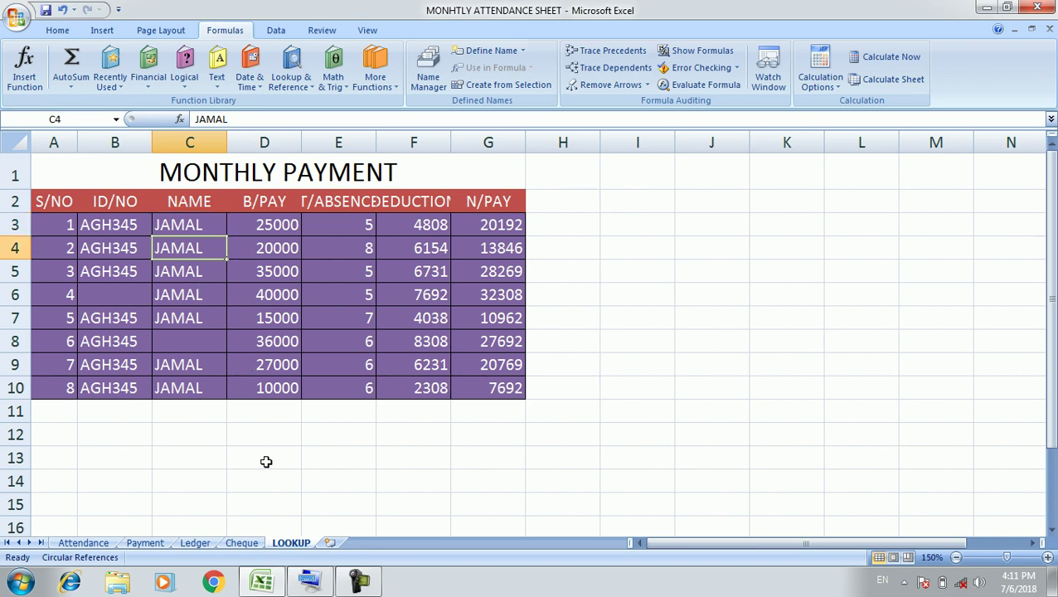
{"action": "type", "text": "kama"}
{"action": "key", "text": "BackSpace"}
{"action": "key", "text": "BackSpace"}
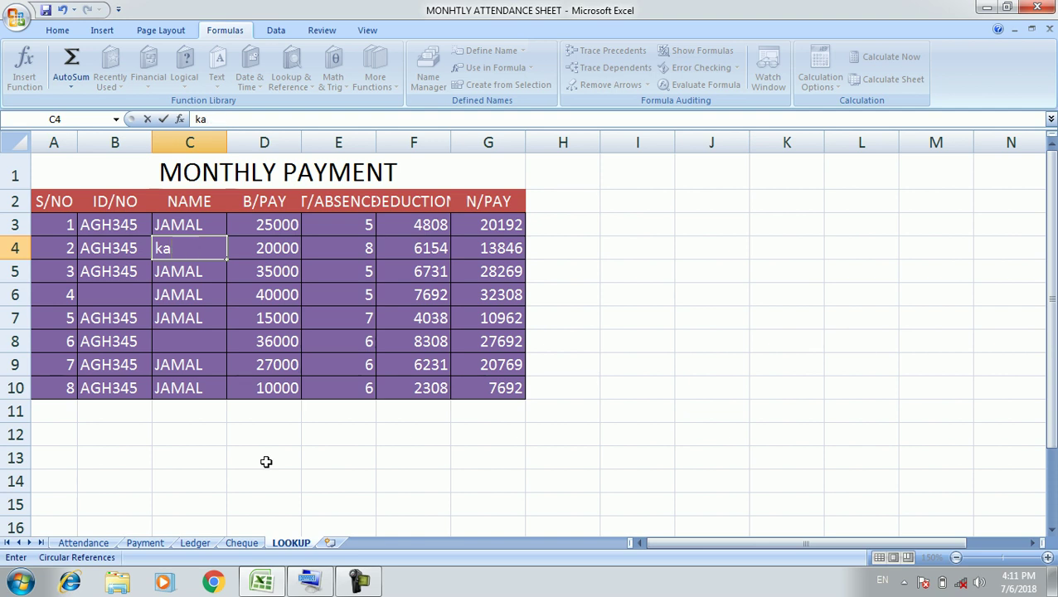
{"action": "key", "text": "BackSpace"}
{"action": "key", "text": "BackSpace"}
{"action": "type", "text": "KAMAL"}
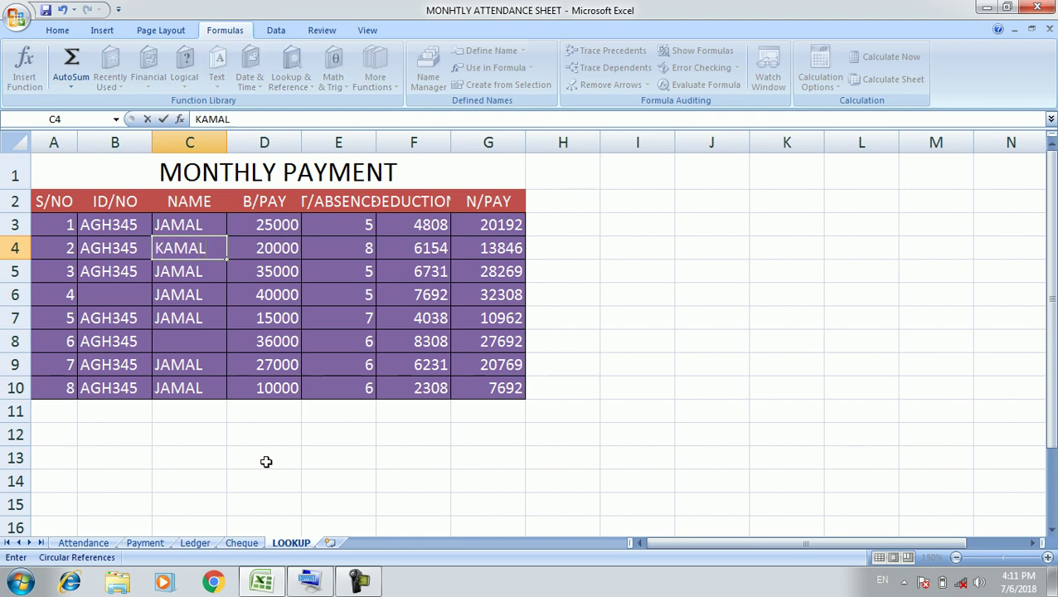
{"action": "key", "text": "Return"}
{"action": "type", "text": "IRF"}
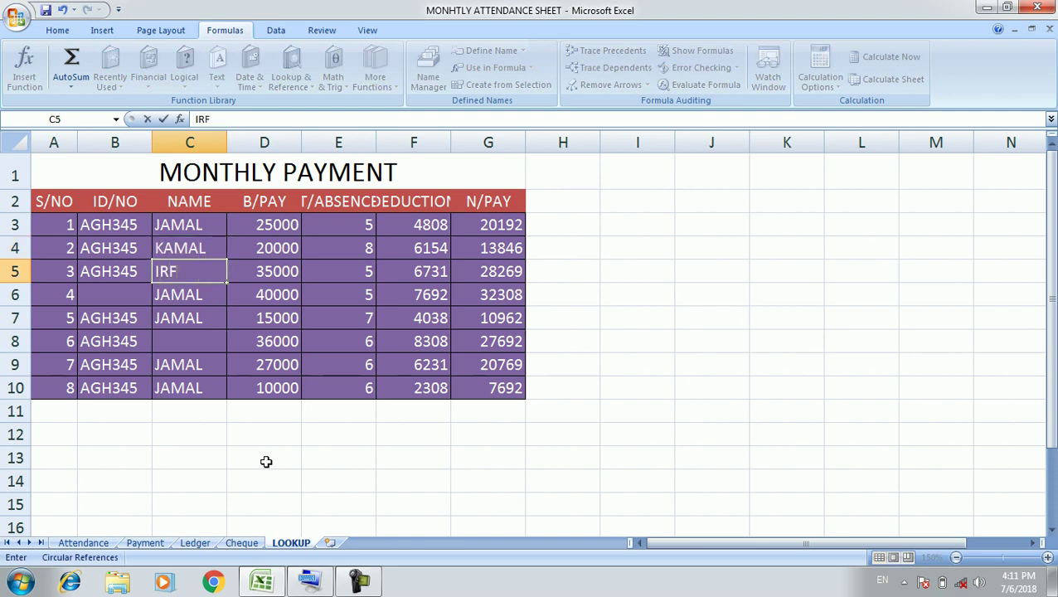
{"action": "type", "text": "AN"}
{"action": "key", "text": "Return"}
{"action": "type", "text": "KAMRAN"}
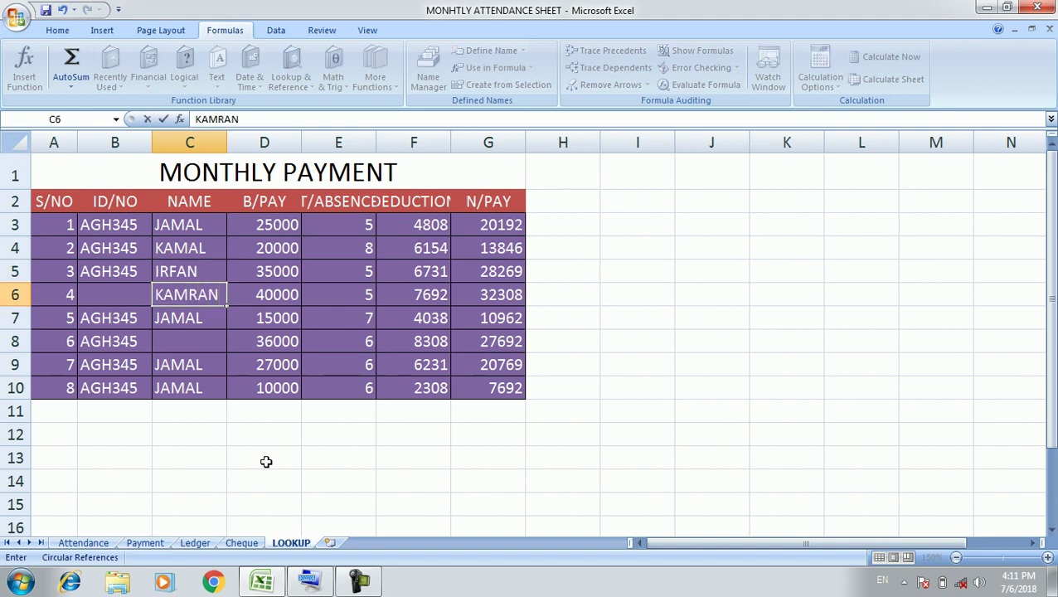
{"action": "key", "text": "Return"}
- Enter the names ADNAN, FARHAN and USMAN in C7:C9
{"action": "type", "text": "ADNAN"}
{"action": "key", "text": "Return"}
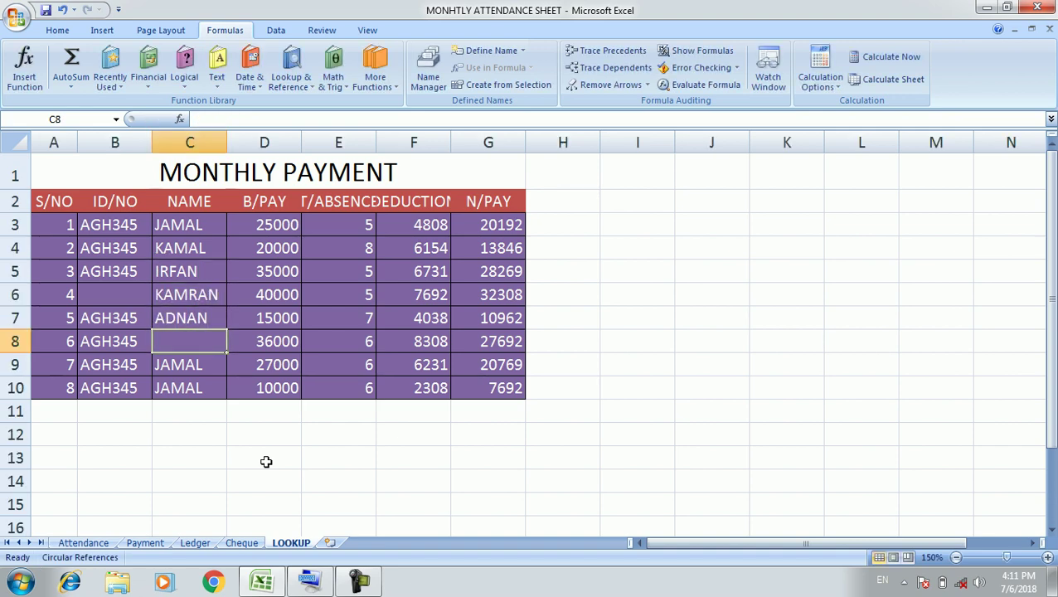
{"action": "type", "text": "FARHAN"}
{"action": "key", "text": "Return"}
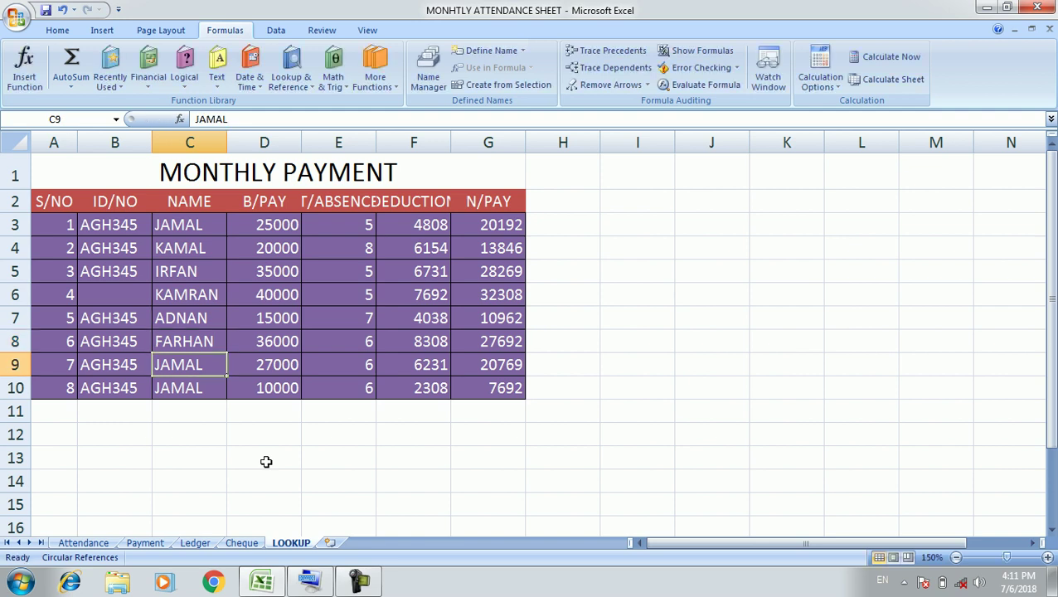
{"action": "type", "text": "USMAN"}
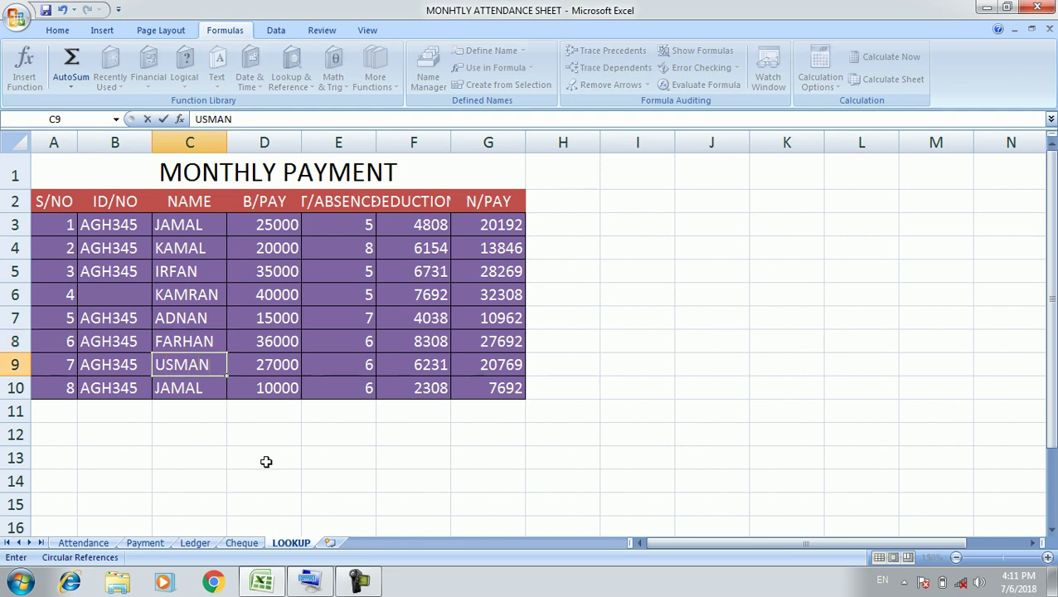
{"action": "key", "text": "Return"}
{"action": "key", "text": "Right"}
{"action": "key", "text": "Right"}
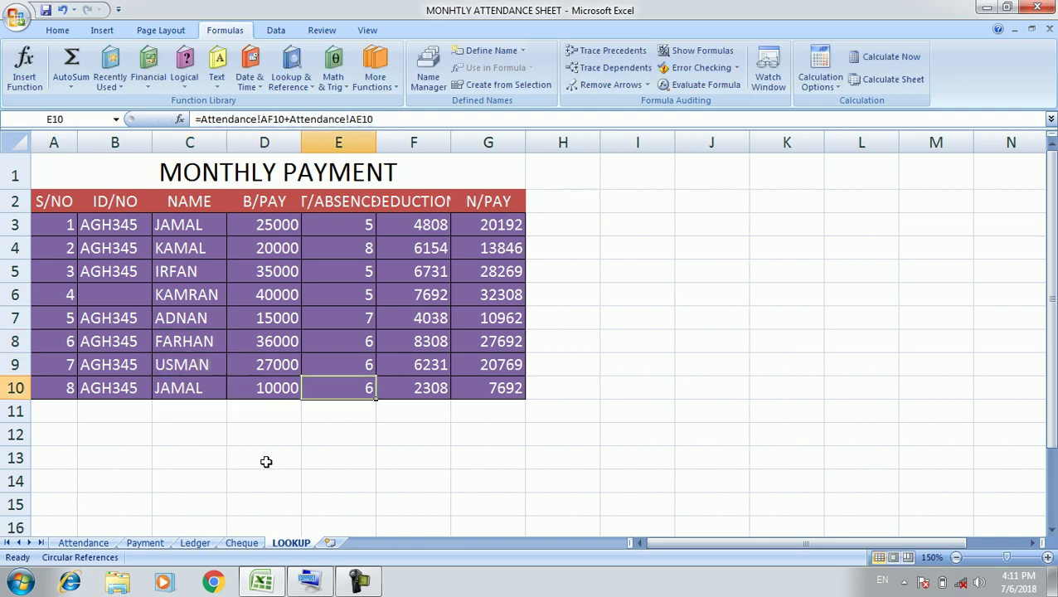
{"action": "key", "text": "Right"}
{"action": "key", "text": "Right"}
{"action": "key", "text": "Right"}
{"action": "key", "text": "Right"}
{"action": "key", "text": "Right"}
{"action": "key", "text": "Up"}
{"action": "key", "text": "Up"}
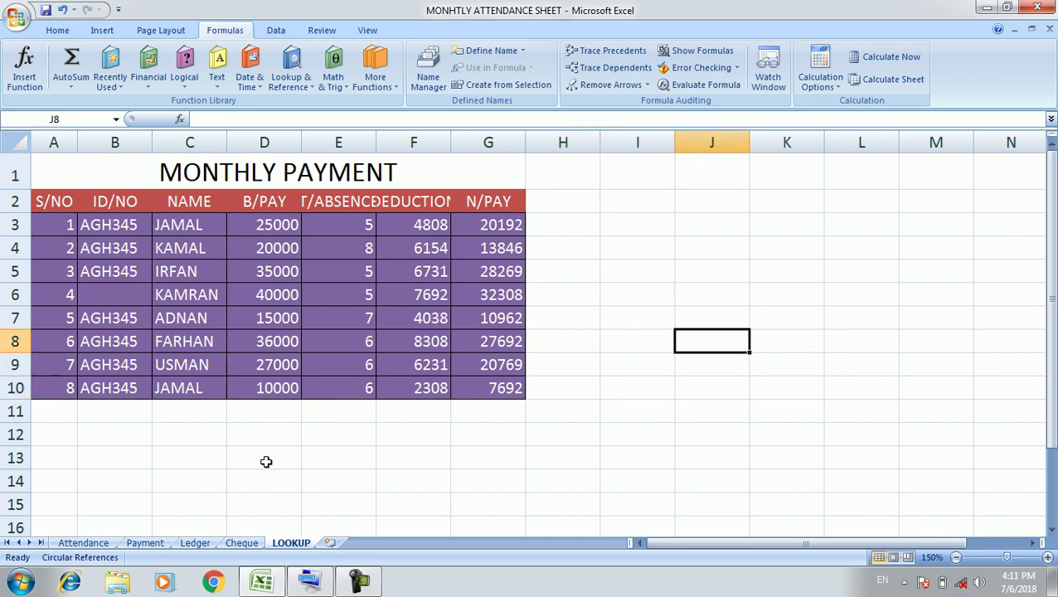
{"action": "key", "text": "Up"}
{"action": "key", "text": "Left"}
- Type the labels S/NO, ID/NO, NAME and B/PAY into I2:I5
{"action": "key", "text": "Up"}
{"action": "key", "text": "Up"}
{"action": "key", "text": "Up"}
{"action": "key", "text": "Up"}
{"action": "key", "text": "Up"}
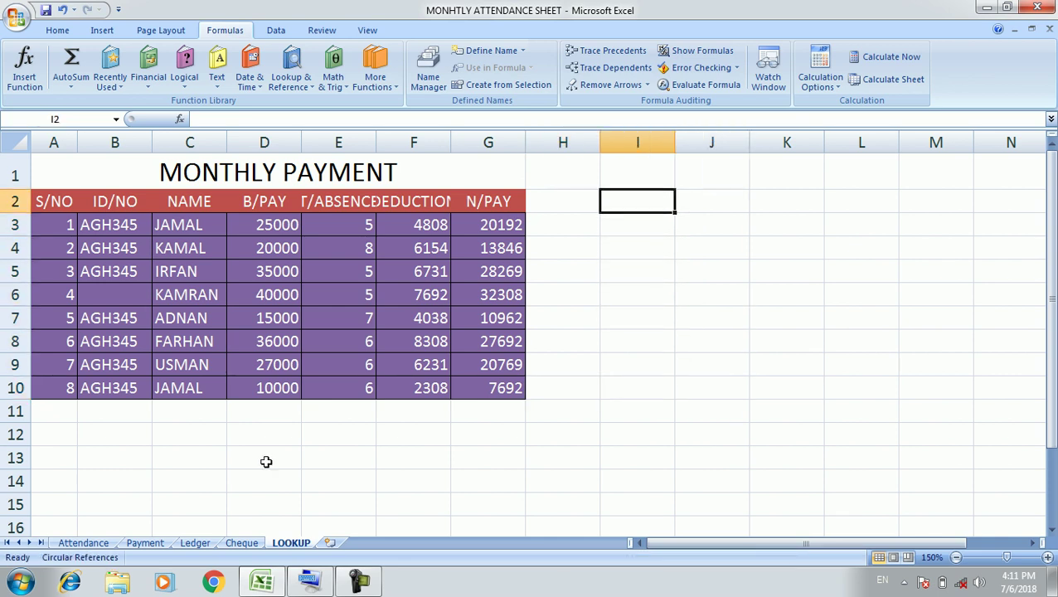
{"action": "type", "text": "S/NO"}
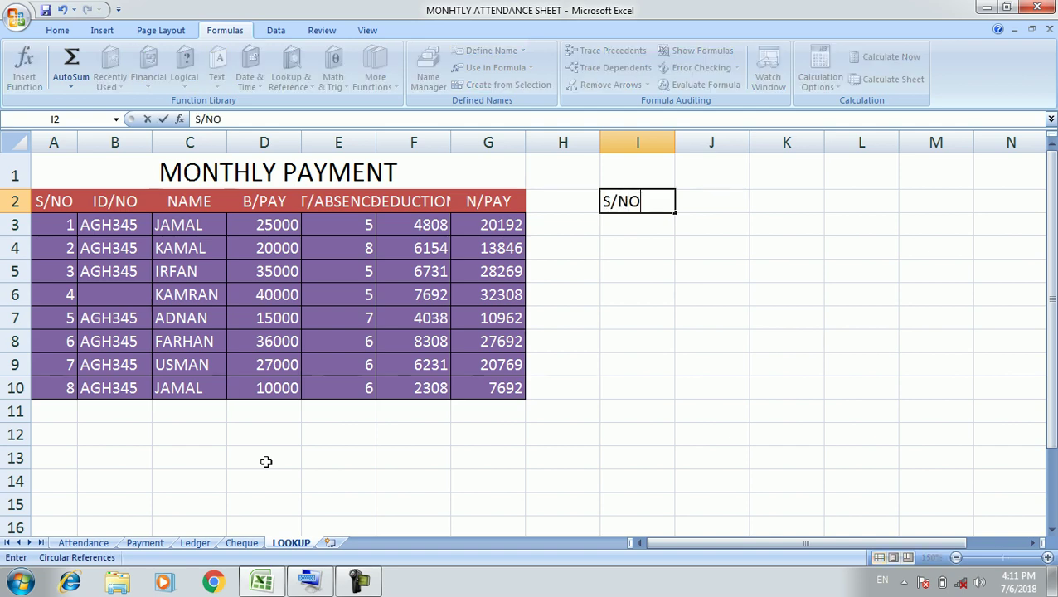
{"action": "key", "text": "Return"}
{"action": "type", "text": "ID/N"}
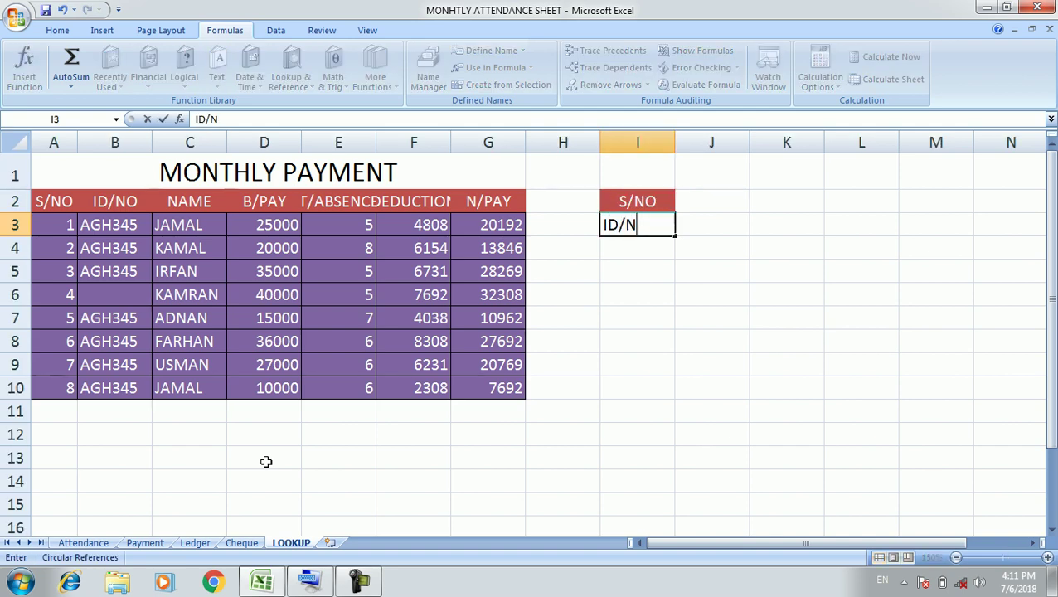
{"action": "type", "text": "O"}
{"action": "key", "text": "Return"}
{"action": "type", "text": "NAME"}
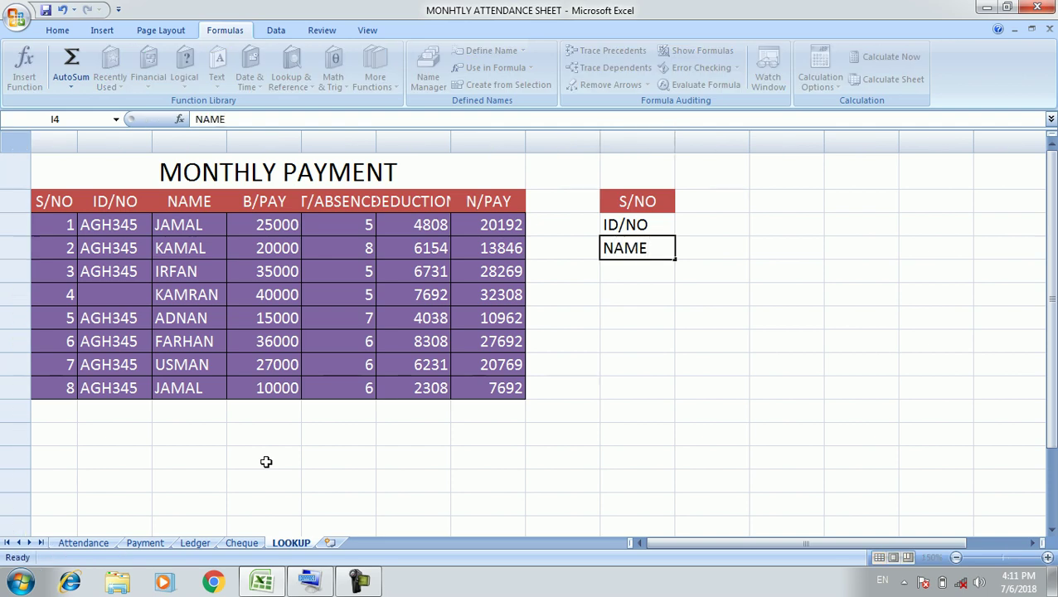
{"action": "key", "text": "Return"}
{"action": "type", "text": "B/"}
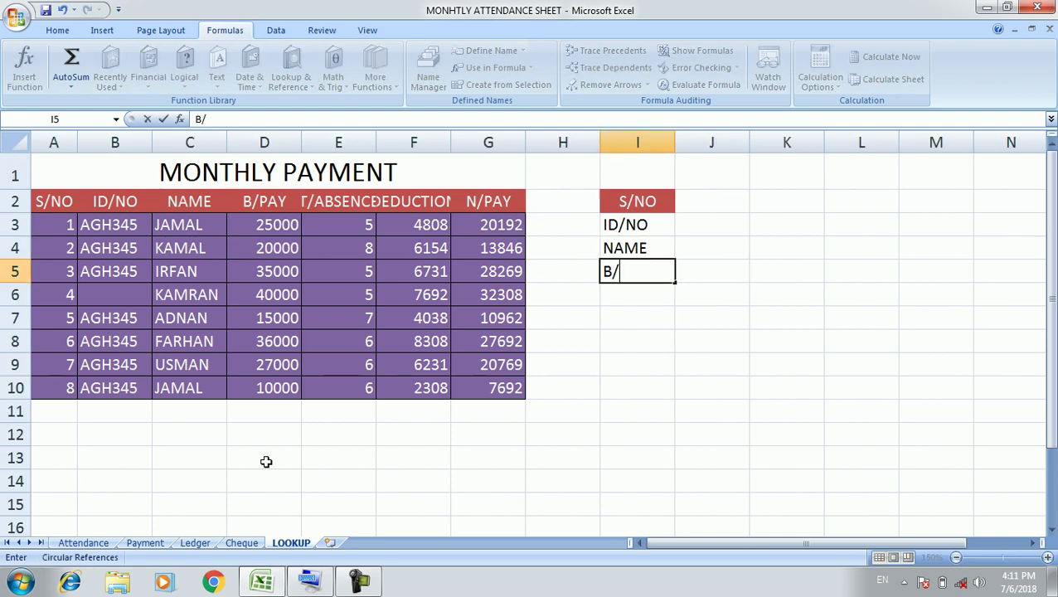
{"action": "type", "text": "PAY"}
{"action": "key", "text": "Return"}
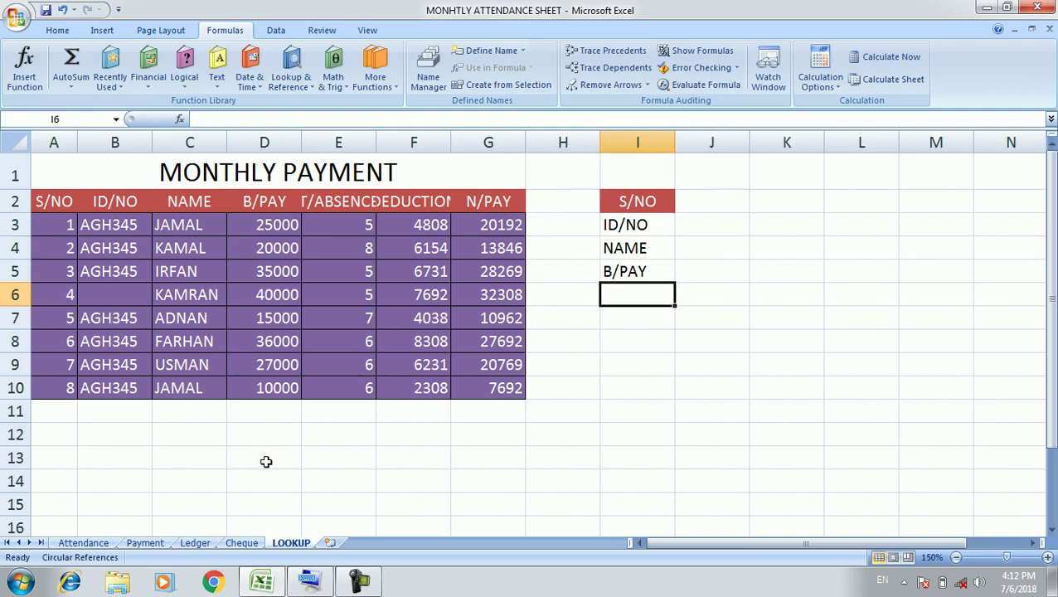
- AutoFit columns E and F to fit the T/ABSENCE and DEDUCTION headers
{"action": "double_click", "coordinate": [376, 143]}
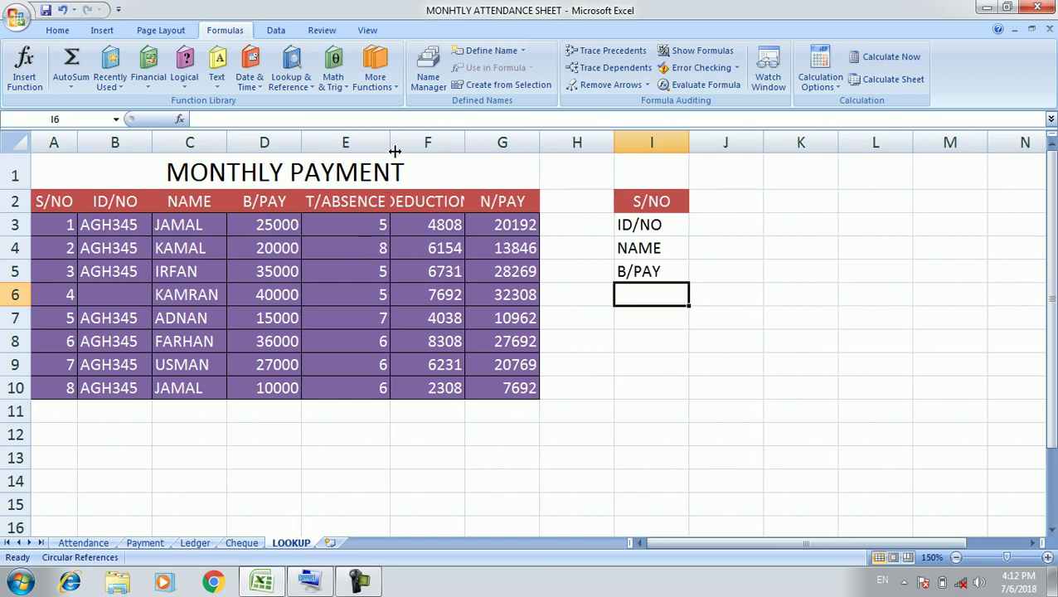
{"action": "left_click", "coordinate": [369, 204]}
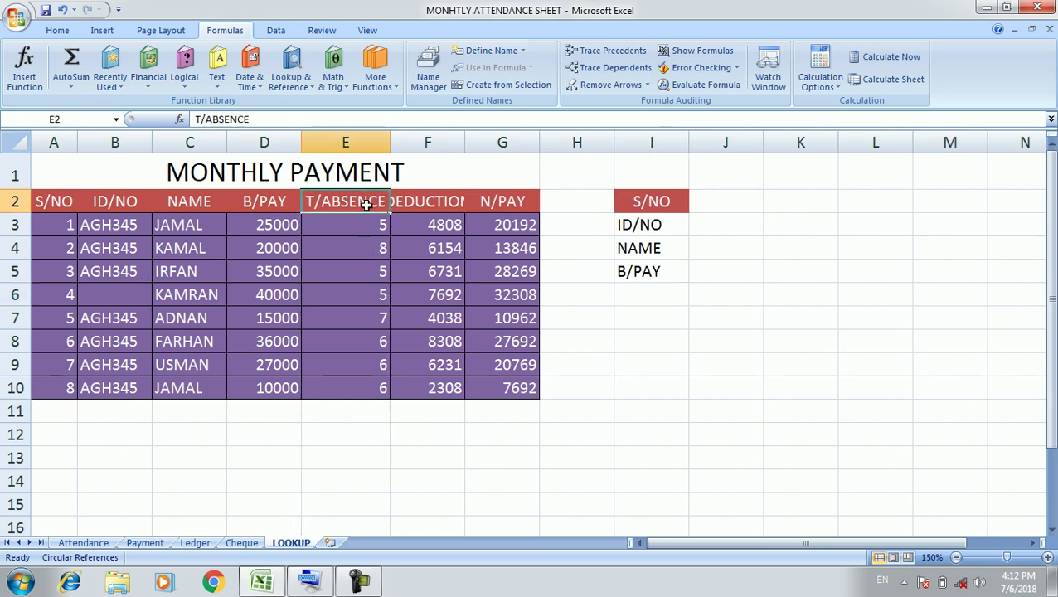
{"action": "double_click", "coordinate": [465, 142]}
- Add the labels T/ABS, DEDUCT and N/PAY in I6:I8
{"action": "left_click", "coordinate": [667, 292]}
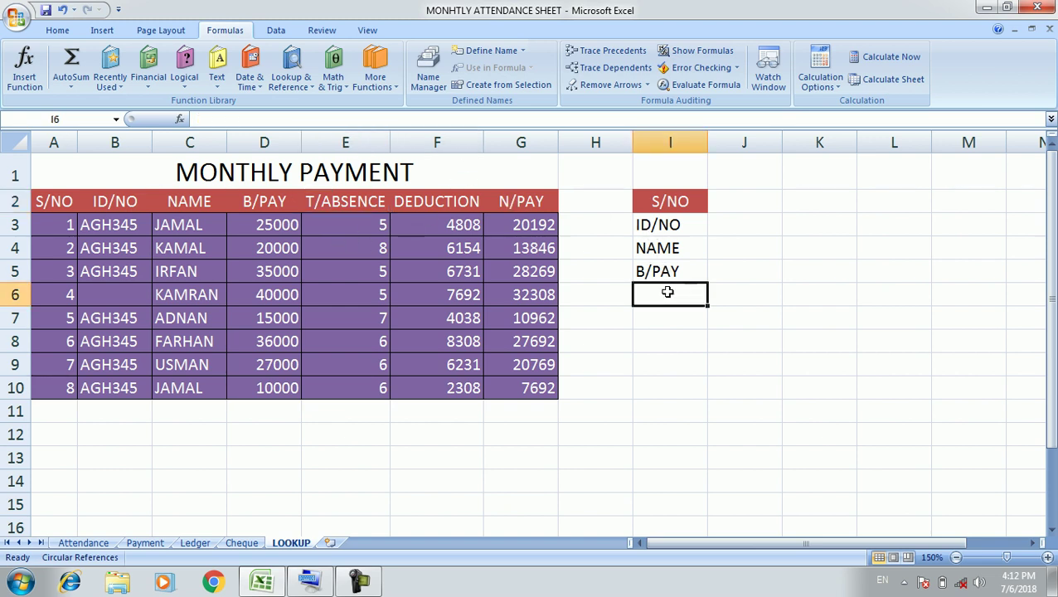
{"action": "type", "text": "T/AB"}
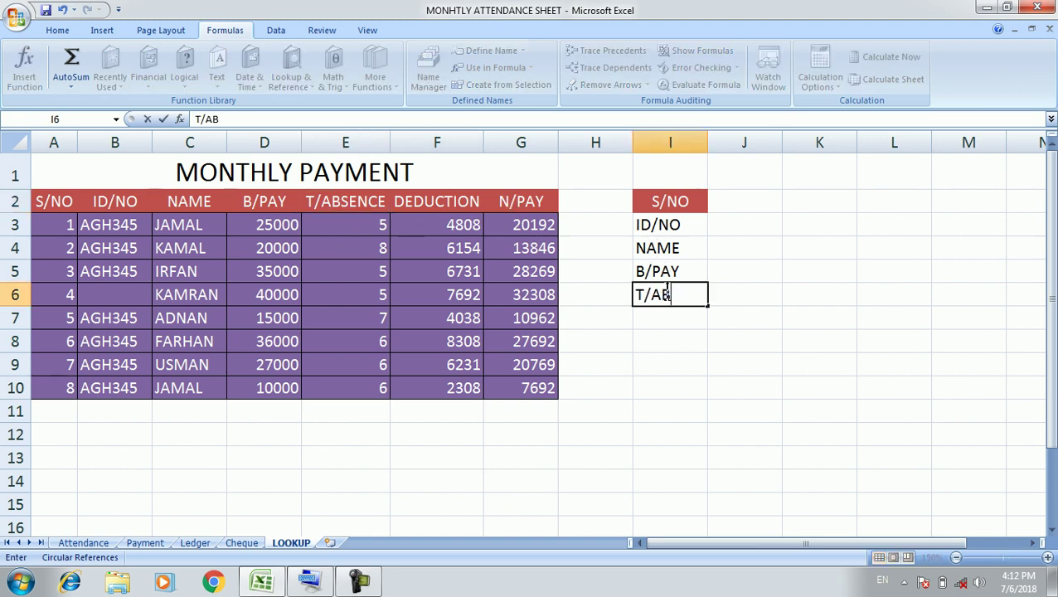
{"action": "type", "text": "S"}
{"action": "key", "text": "Return"}
{"action": "type", "text": "DED"}
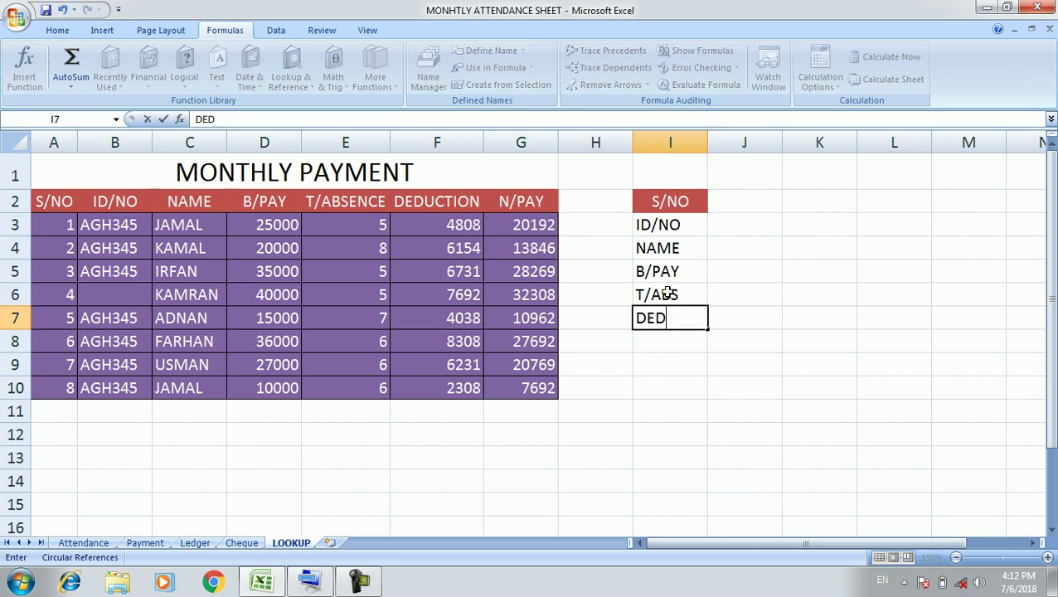
{"action": "type", "text": "UCTION"}
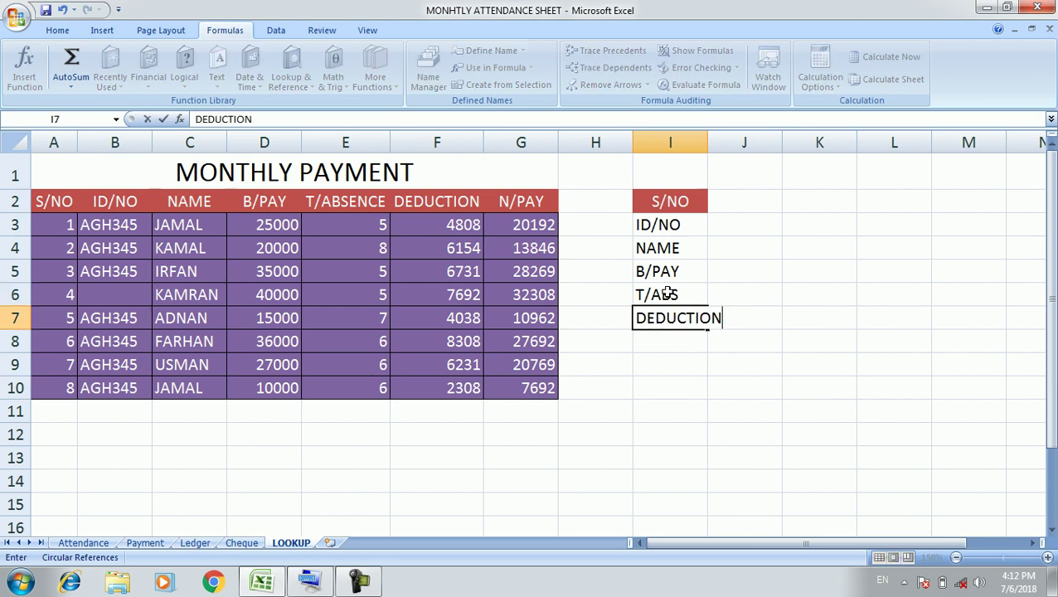
{"action": "key", "text": "BackSpace"}
{"action": "key", "text": "BackSpace"}
{"action": "key", "text": "BackSpace"}
{"action": "key", "text": "Return"}
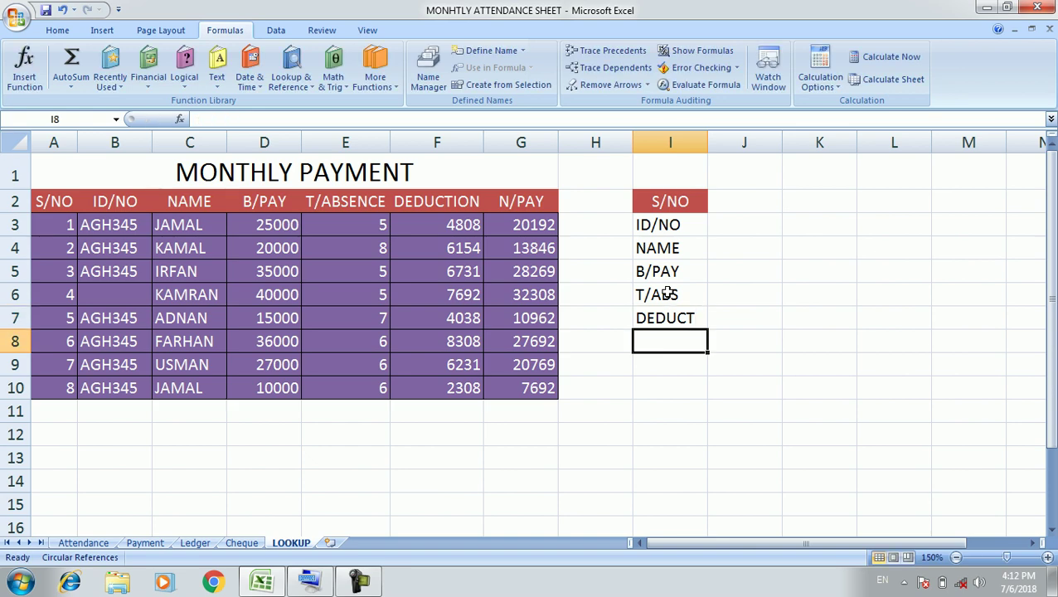
{"action": "type", "text": "N/PAY"}
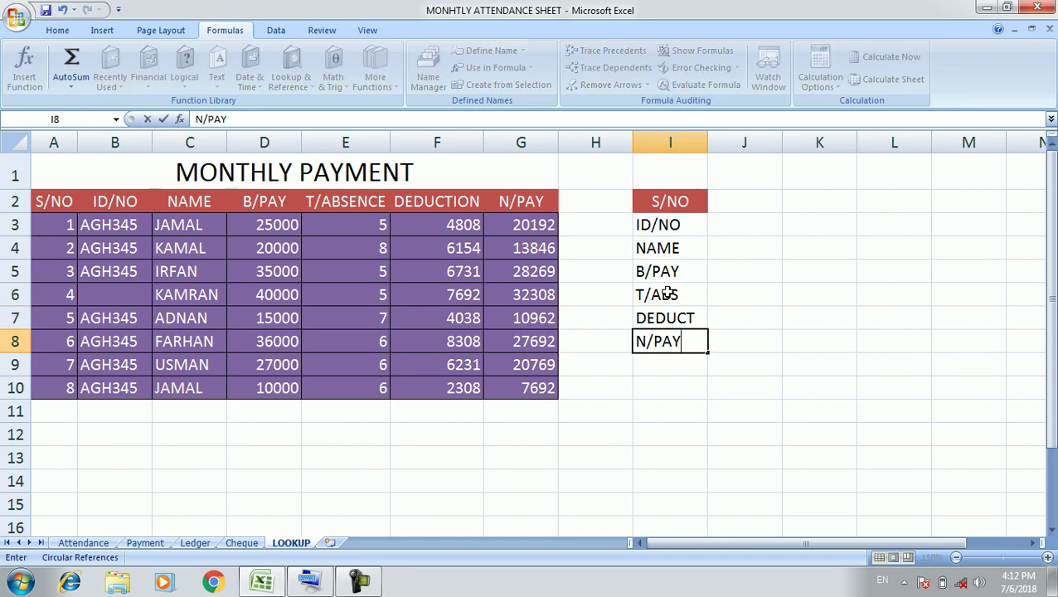
{"action": "key", "text": "Return"}
{"action": "key", "text": "Right"}
{"action": "key", "text": "Up"}
{"action": "key", "text": "Up"}
{"action": "key", "text": "Up"}
{"action": "key", "text": "Up"}
{"action": "key", "text": "Up"}
{"action": "key", "text": "Up"}
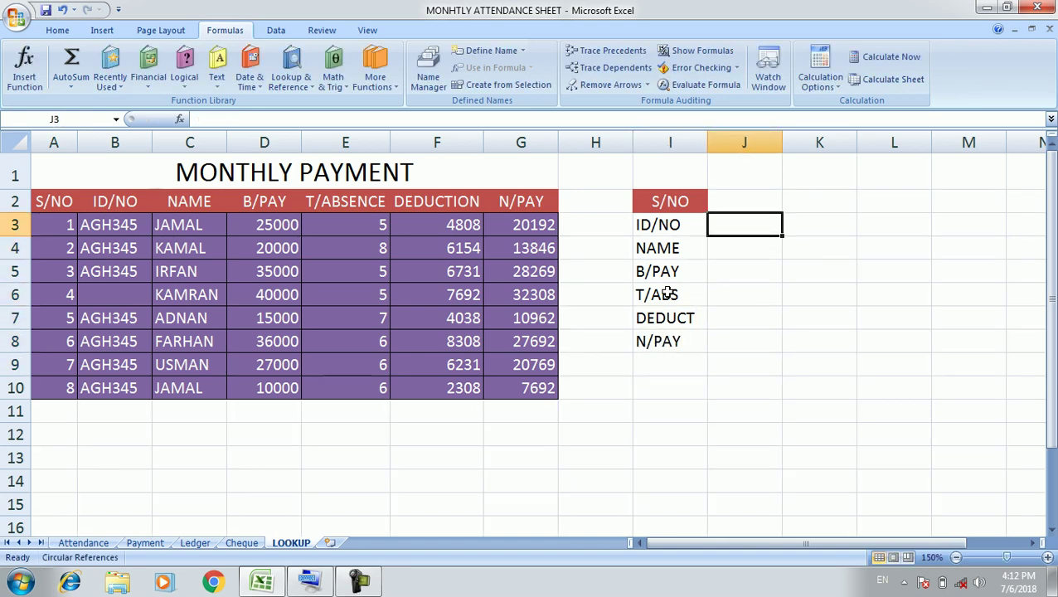
{"action": "key", "text": "Up"}
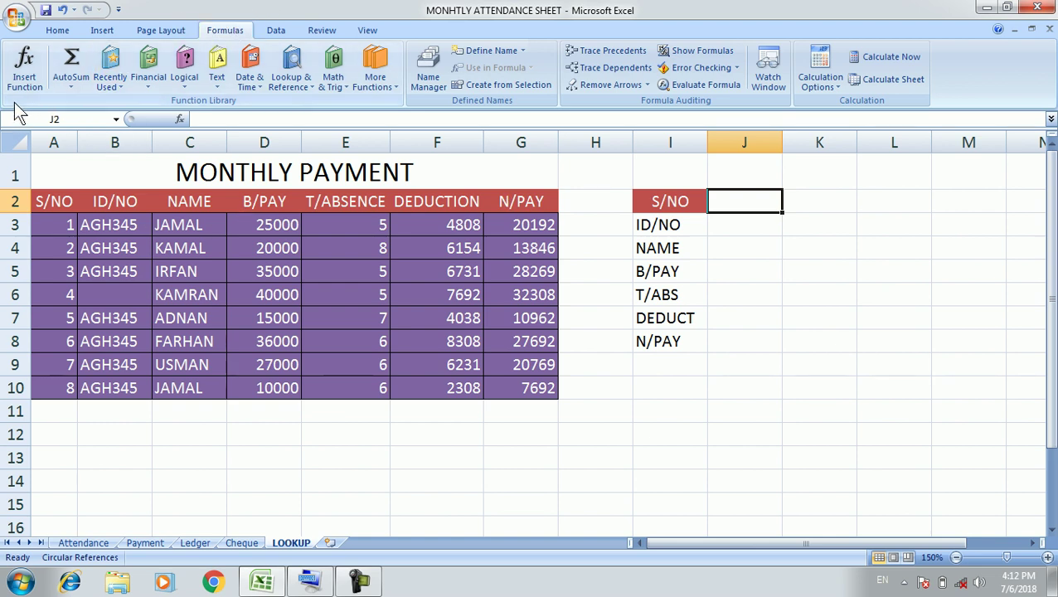
- Open Insert Function for J2 and filter the category to Lookup & Reference
{"action": "left_click", "coordinate": [74, 85]}
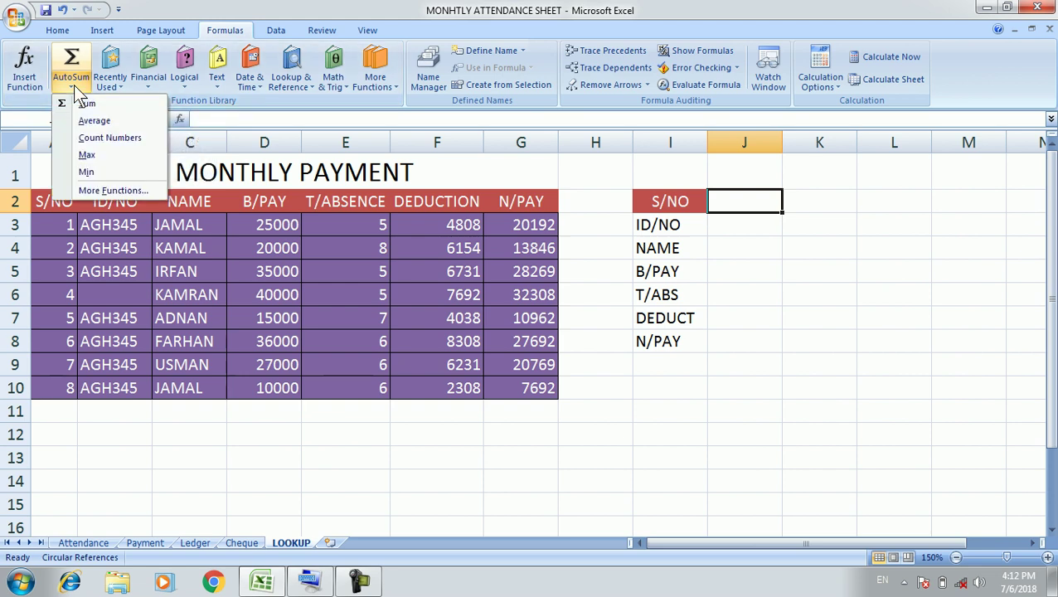
{"action": "left_click", "coordinate": [144, 192]}
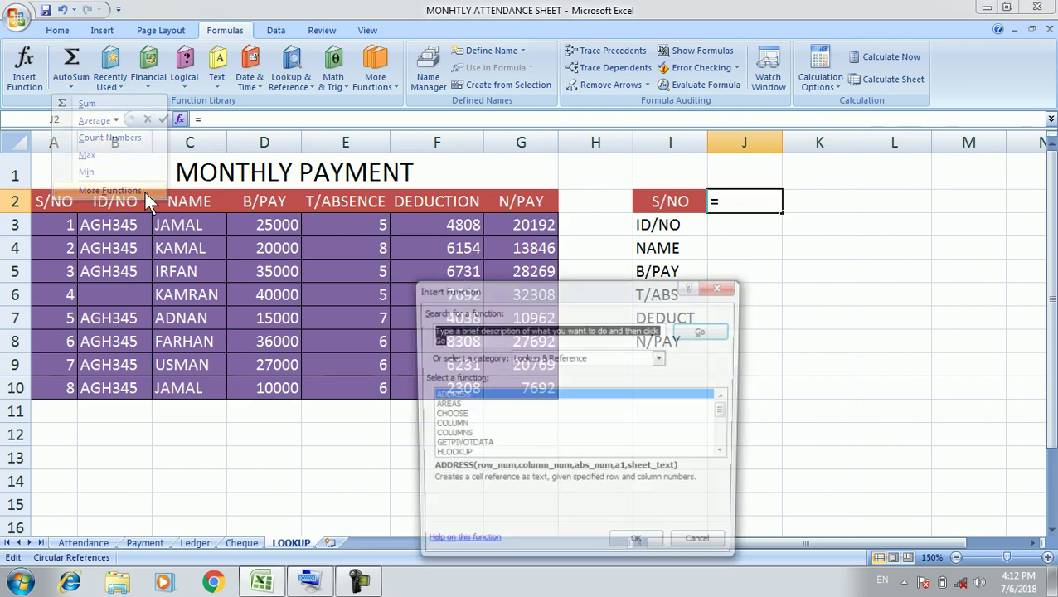
{"action": "left_click", "coordinate": [661, 357]}
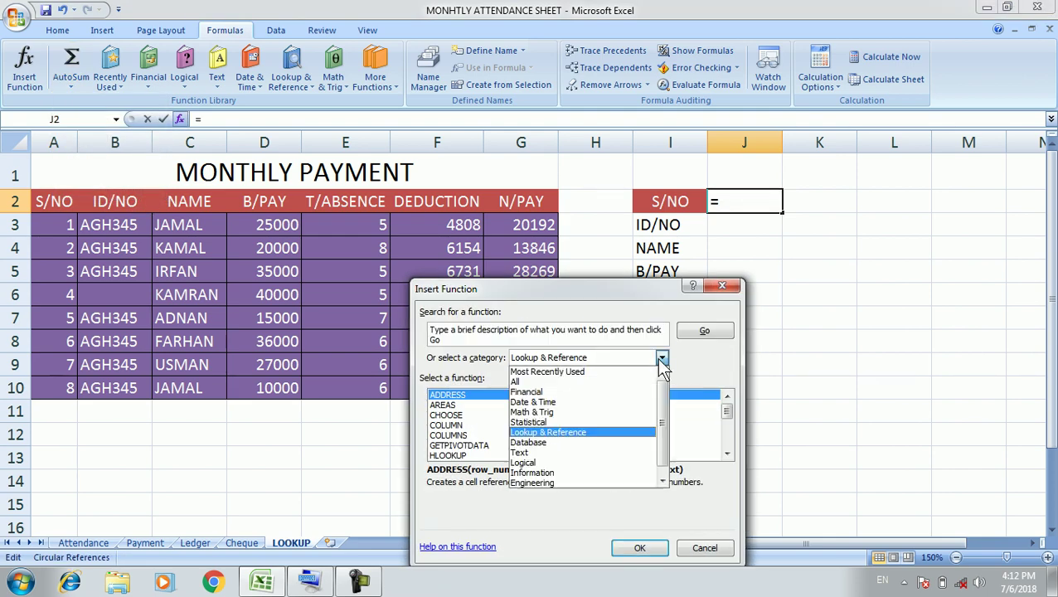
{"action": "left_click", "coordinate": [545, 382]}
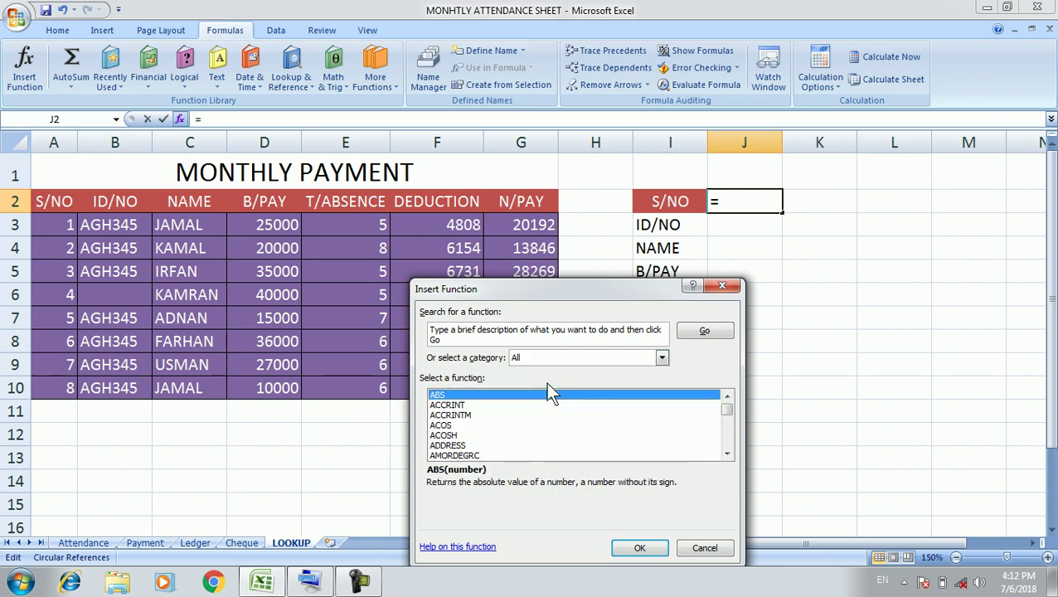
{"action": "left_click", "coordinate": [661, 357]}
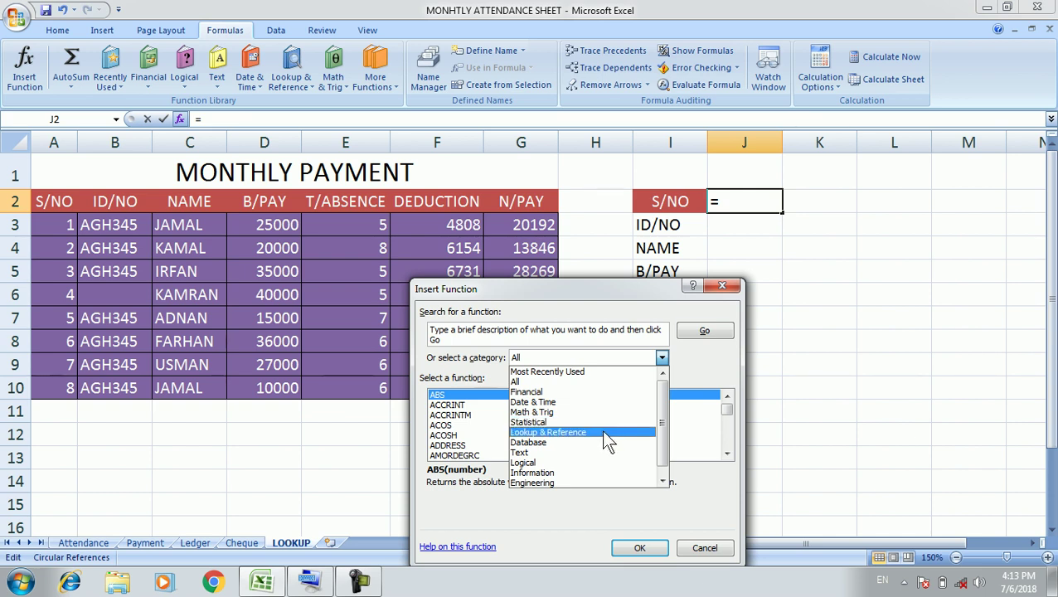
{"action": "left_click", "coordinate": [608, 433]}
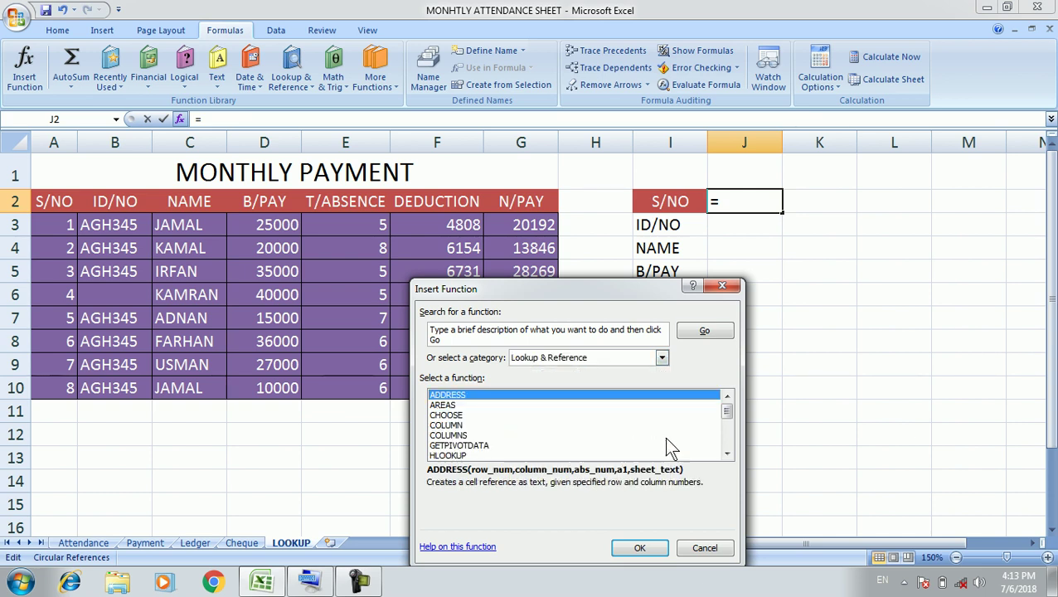
- Select LOOKUP in the Lookup & Reference function list
{"action": "left_click", "coordinate": [726, 455]}
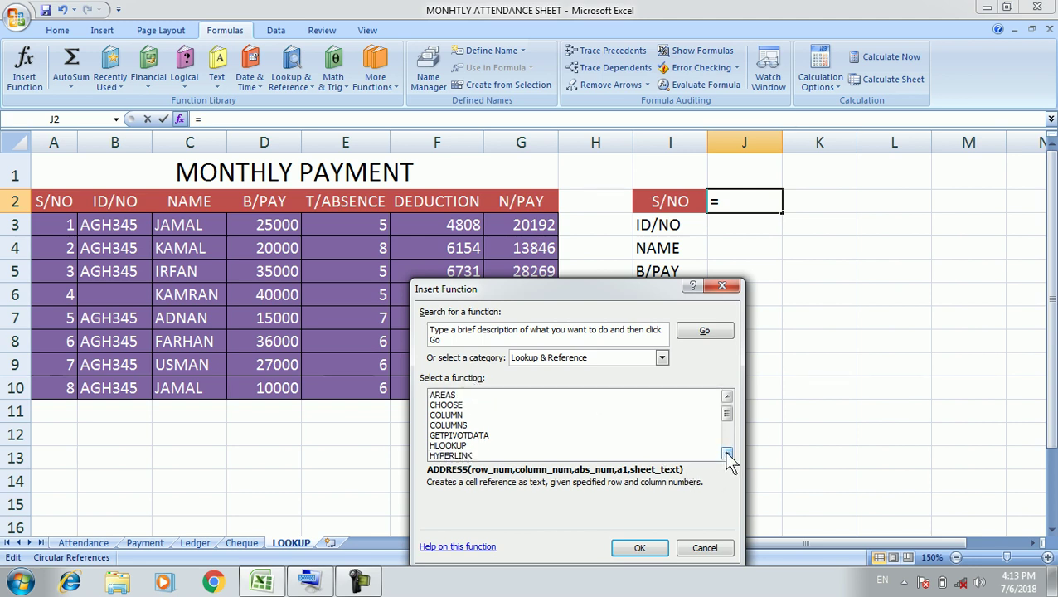
{"action": "left_click", "coordinate": [726, 455]}
{"action": "left_click", "coordinate": [726, 455]}
{"action": "left_click", "coordinate": [726, 455]}
{"action": "left_click", "coordinate": [726, 455]}
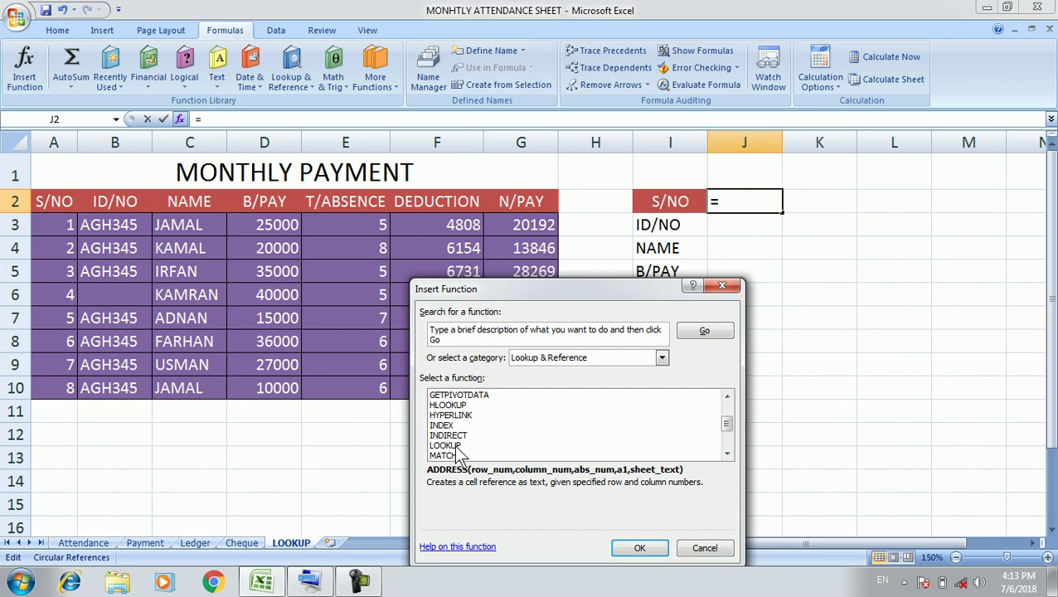
{"action": "left_click", "coordinate": [726, 397]}
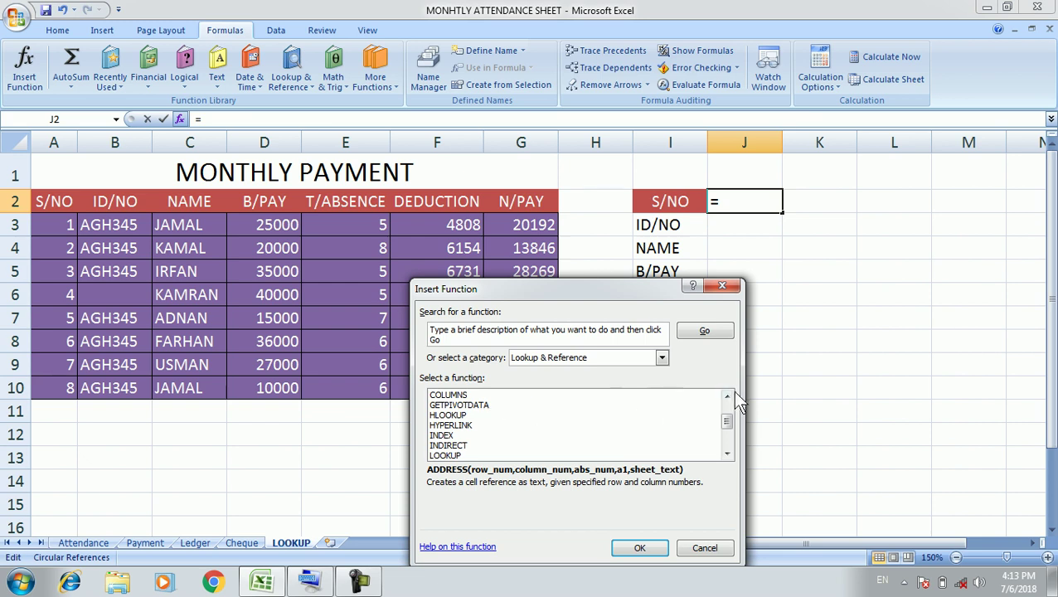
{"action": "left_click", "coordinate": [727, 397]}
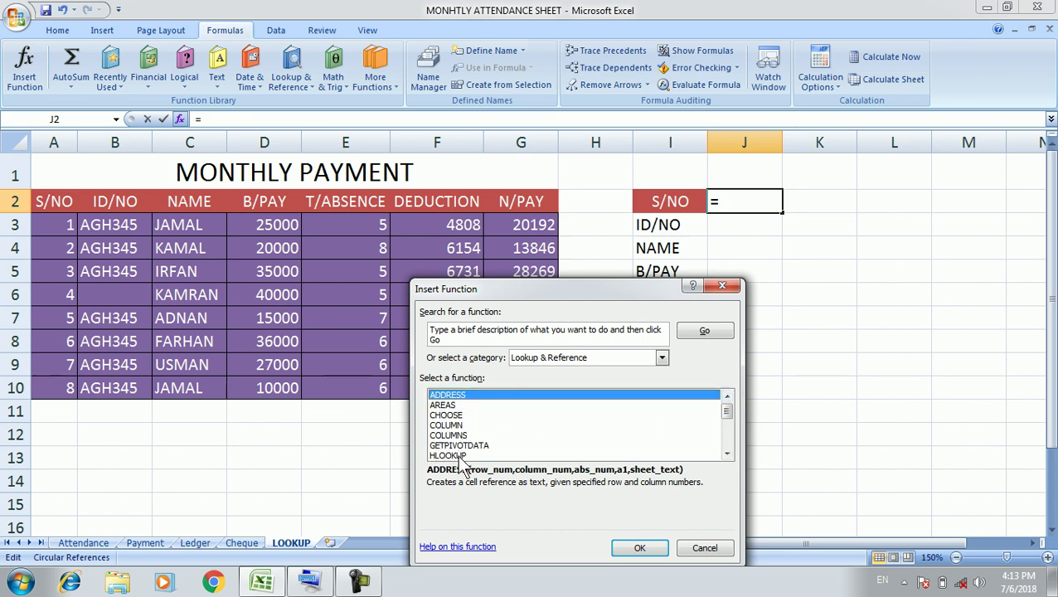
{"action": "left_click", "coordinate": [456, 455]}
{"action": "key", "text": "Down"}
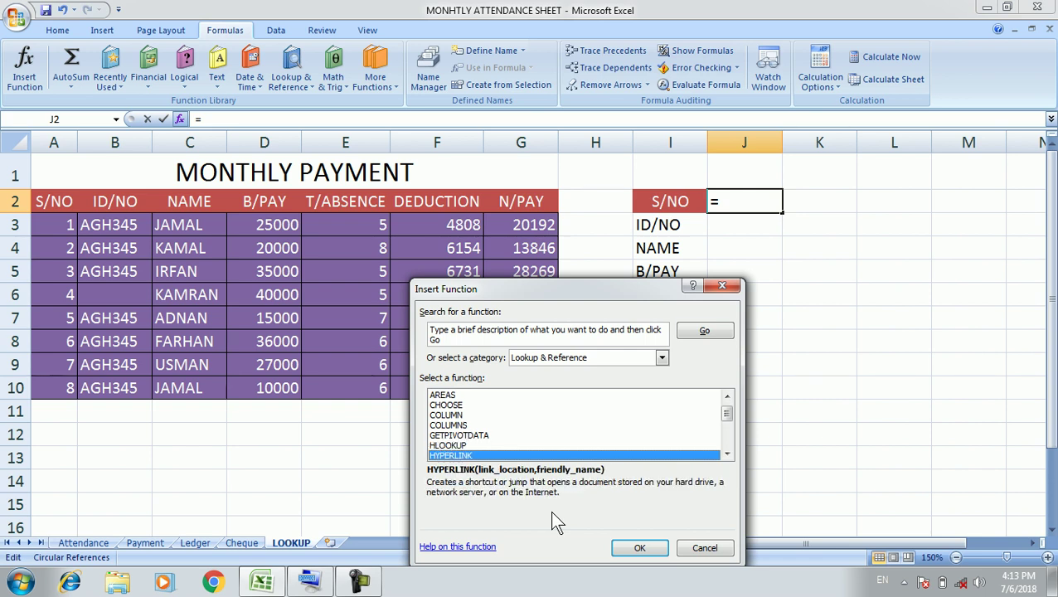
{"action": "key", "text": "Down"}
{"action": "key", "text": "Down"}
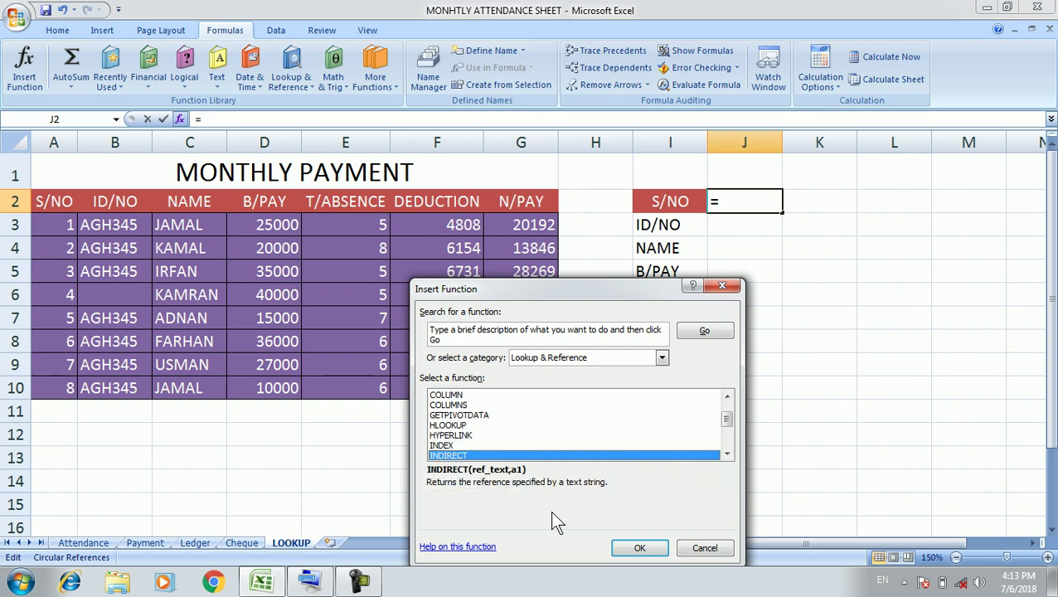
{"action": "key", "text": "Down"}
{"action": "key", "text": "Down"}
{"action": "key", "text": "Up"}
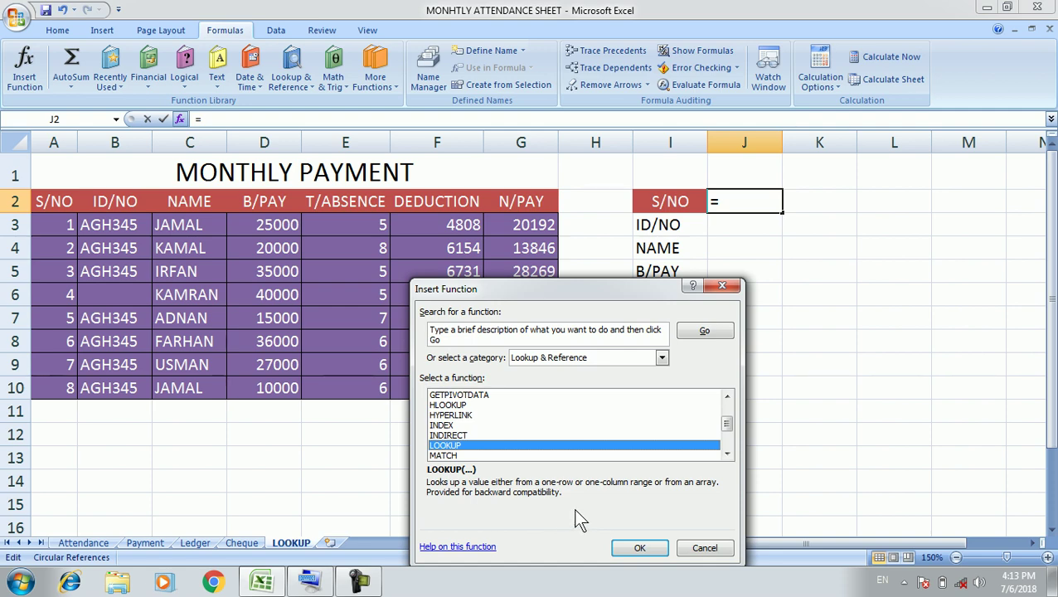
- Insert LOOKUP into J2 using the lookup_value, lookup_vector, result_vector form
{"action": "left_click", "coordinate": [634, 548]}
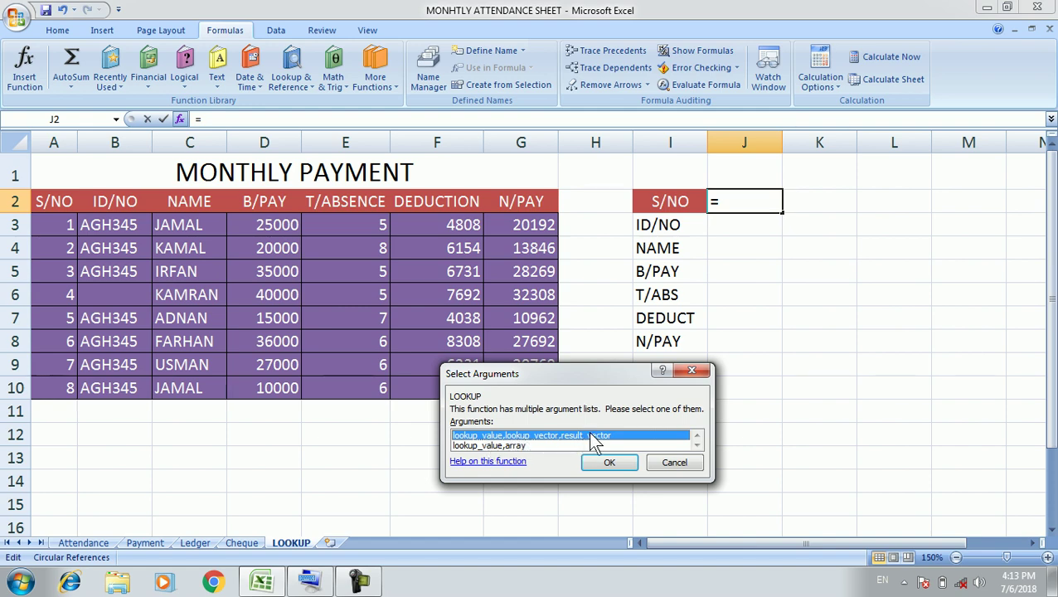
{"action": "left_click", "coordinate": [358, 582]}
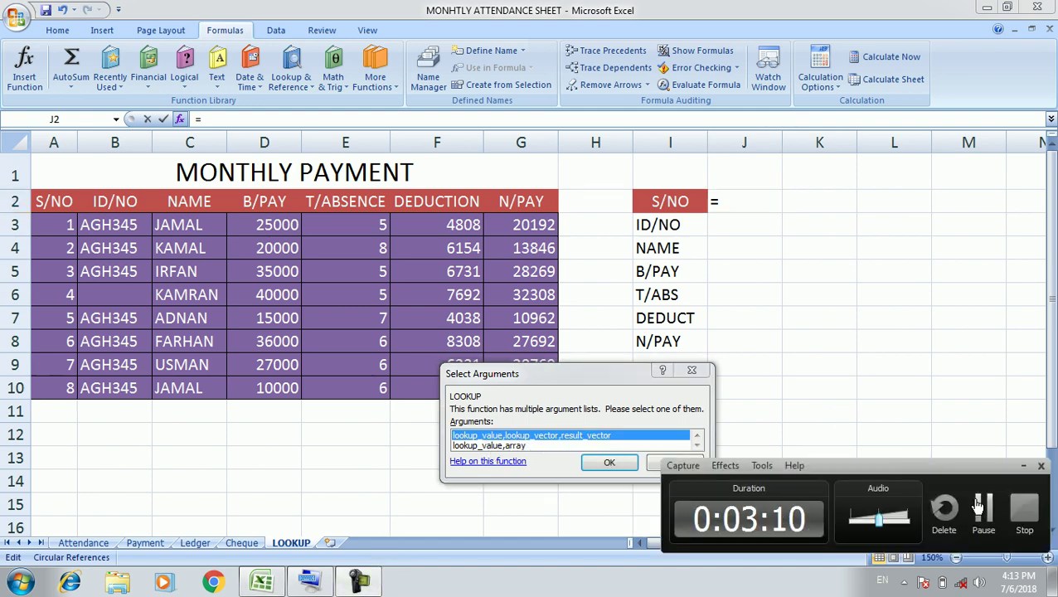
{"action": "left_click", "coordinate": [980, 508]}
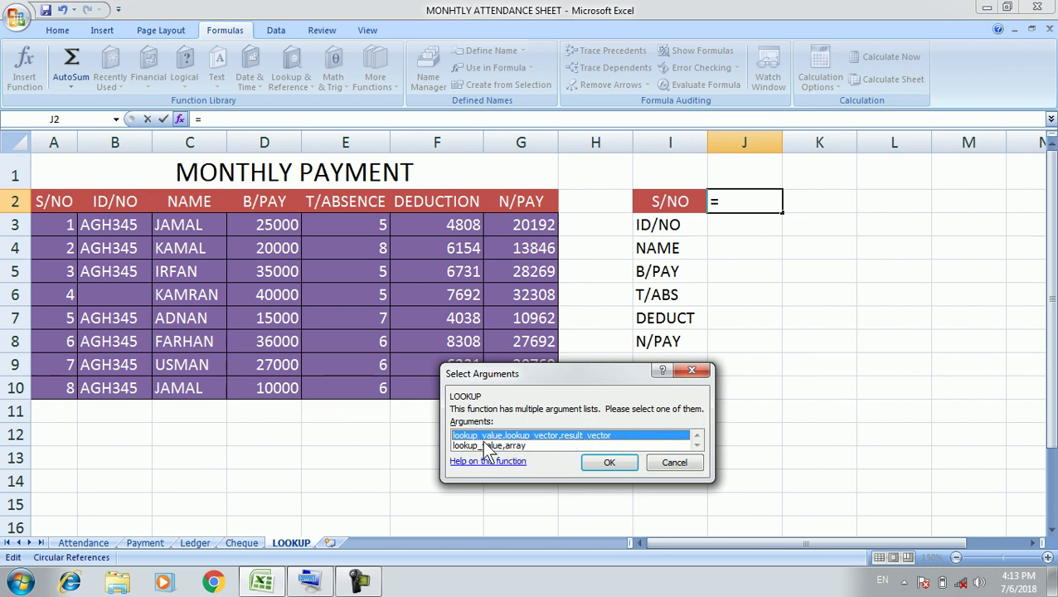
{"action": "left_click", "coordinate": [605, 456]}
{"action": "left_click", "coordinate": [609, 464]}
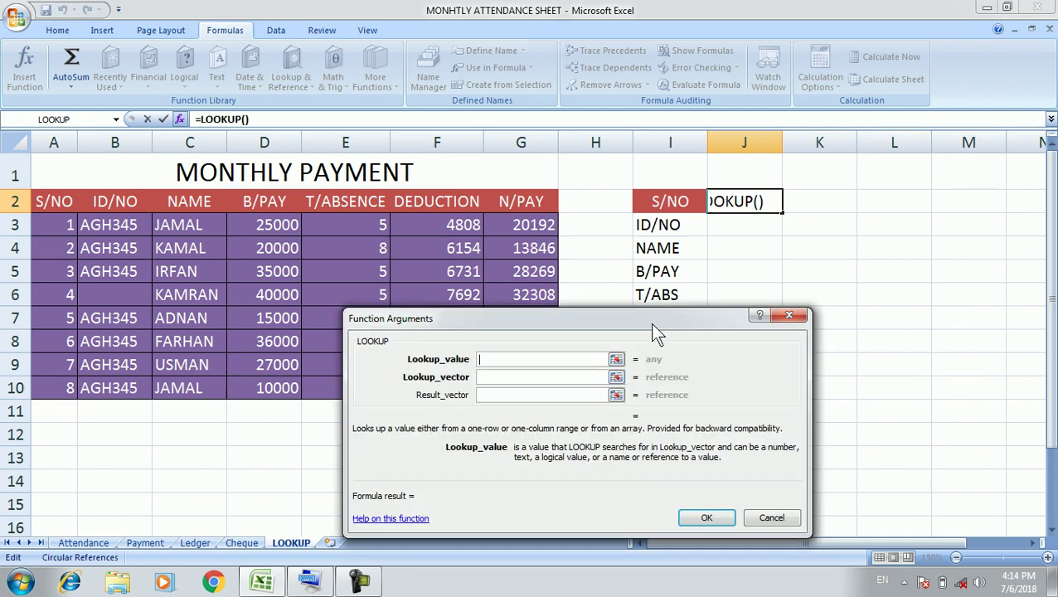
- Set the Lookup_value argument to J2, giving =LOOKUP(J2)
{"action": "mouse_move", "coordinate": [652, 325]}
{"action": "left_mouse_down"}
{"action": "mouse_move", "coordinate": [734, 344]}
{"action": "mouse_move", "coordinate": [741, 316]}
{"action": "left_mouse_up"}
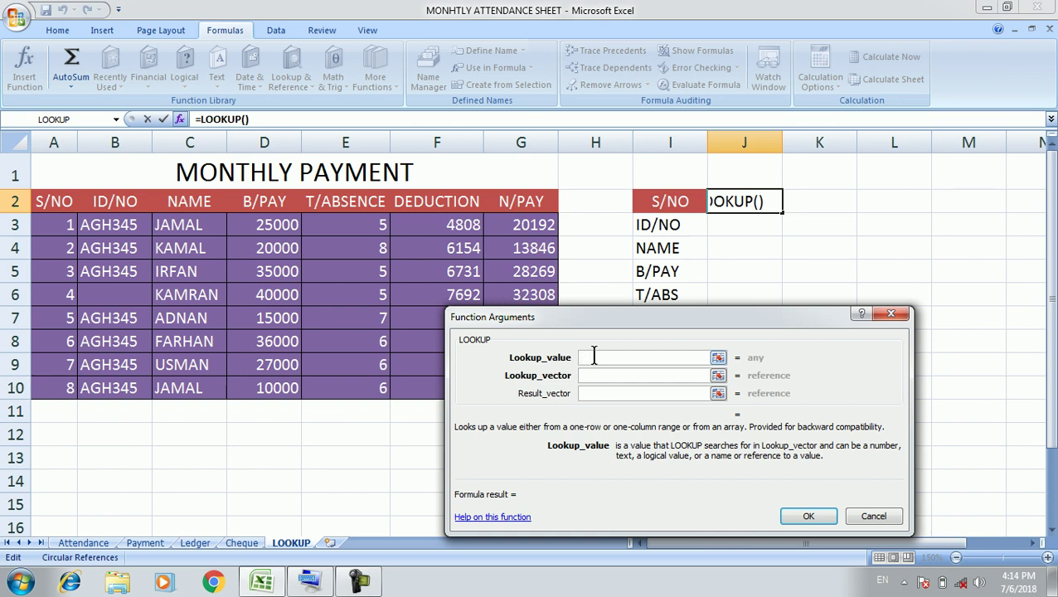
{"action": "left_click", "coordinate": [749, 199]}
- Try K2 then A3:A10 as Lookup_vector, then cancel the LOOKUP formula, leaving J2 empty
{"action": "key", "text": "Tab"}
{"action": "left_click", "coordinate": [794, 209]}
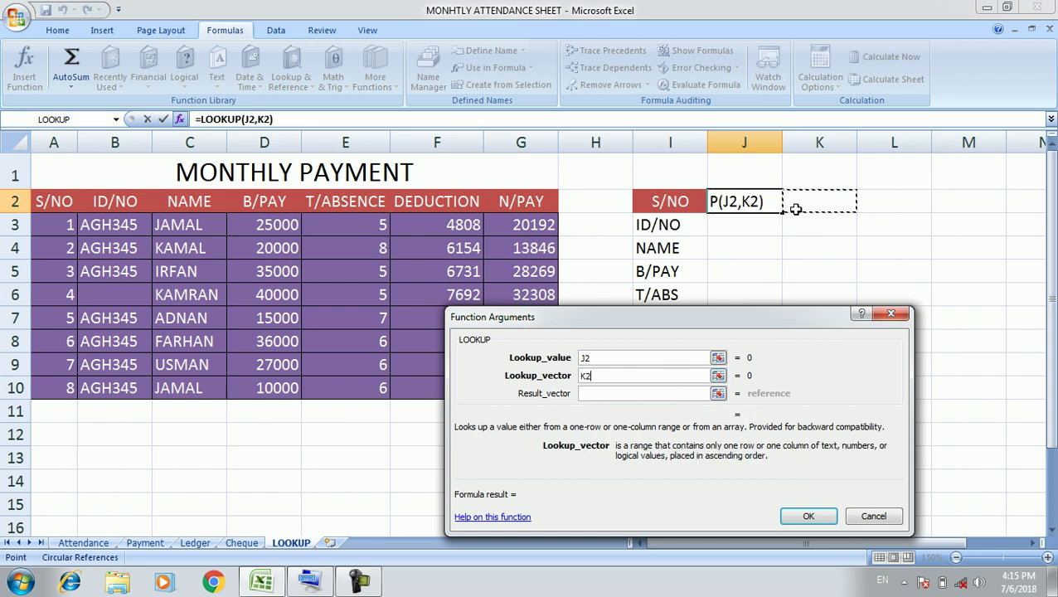
{"action": "left_click", "coordinate": [644, 376]}
{"action": "key", "text": "BackSpace"}
{"action": "key", "text": "BackSpace"}
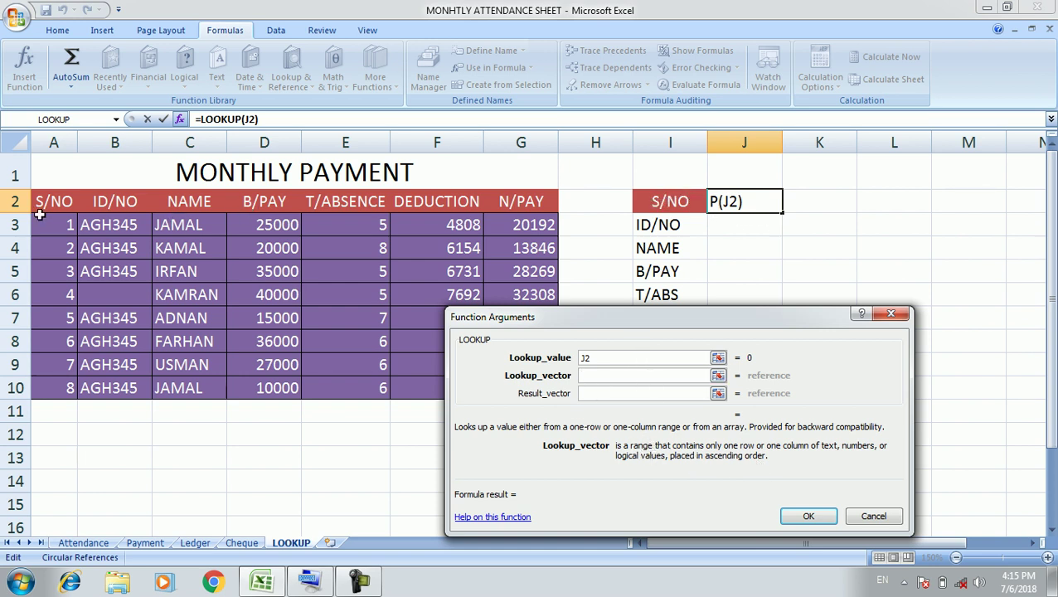
{"action": "left_click_drag", "start_coordinate": [56, 228], "coordinate": [55, 387]}
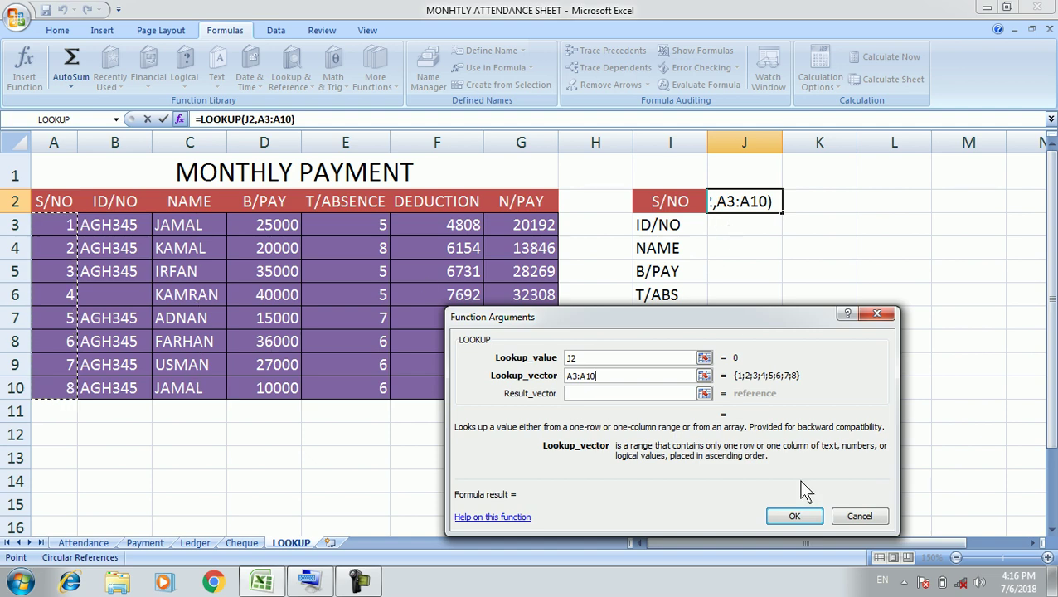
{"action": "left_click", "coordinate": [859, 516]}
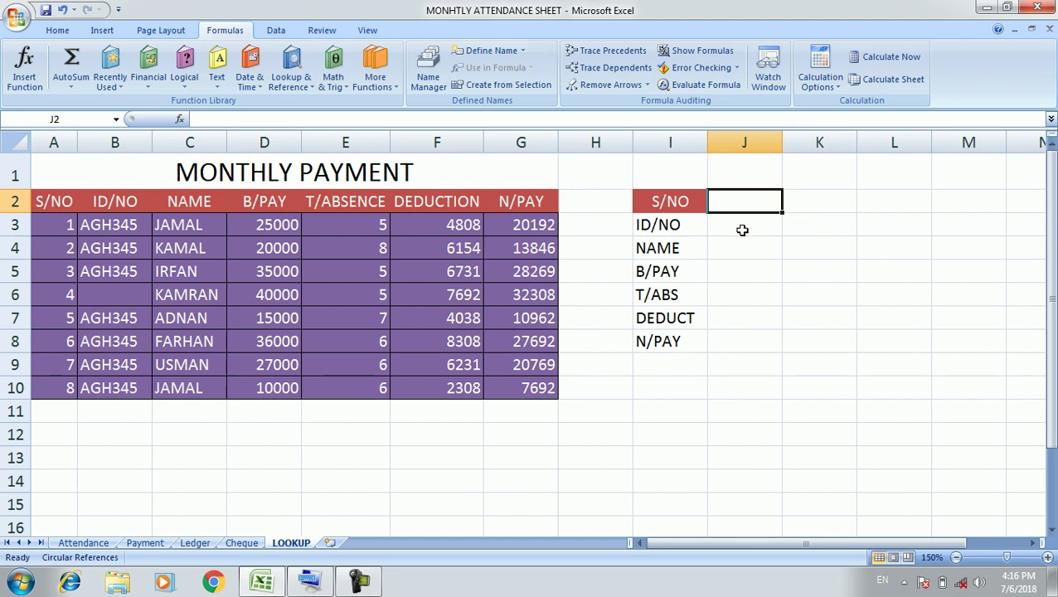
- Enter the vector-form formula =LOOKUP(J4,C3:C10) in cell J4
{"action": "left_click", "coordinate": [752, 254]}
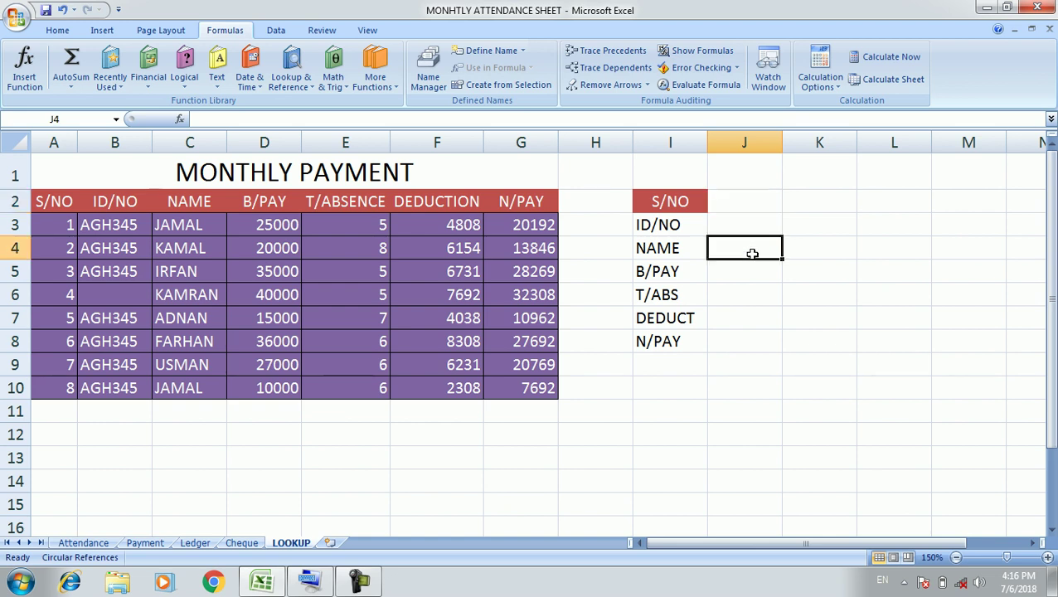
{"action": "left_click", "coordinate": [30, 83]}
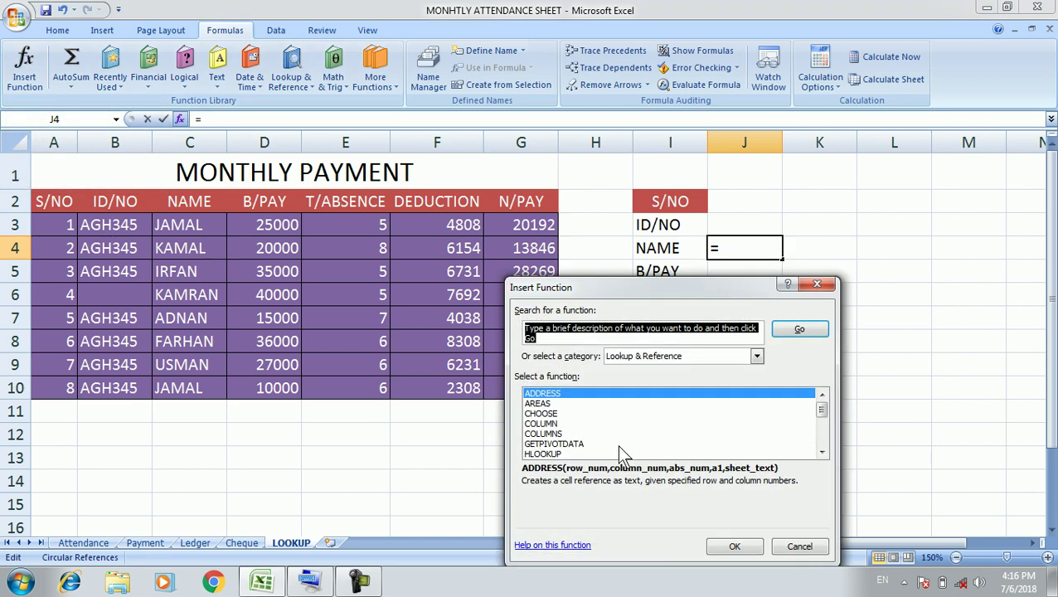
{"action": "left_click", "coordinate": [822, 453]}
{"action": "left_click", "coordinate": [822, 453]}
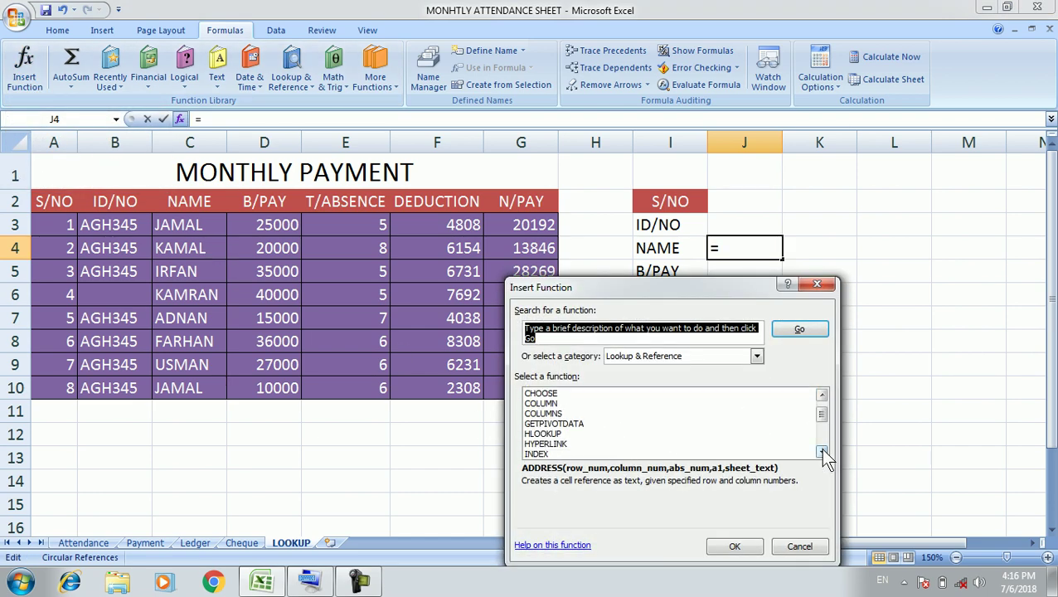
{"action": "left_click", "coordinate": [821, 452]}
{"action": "left_click", "coordinate": [822, 453]}
{"action": "left_click", "coordinate": [821, 453]}
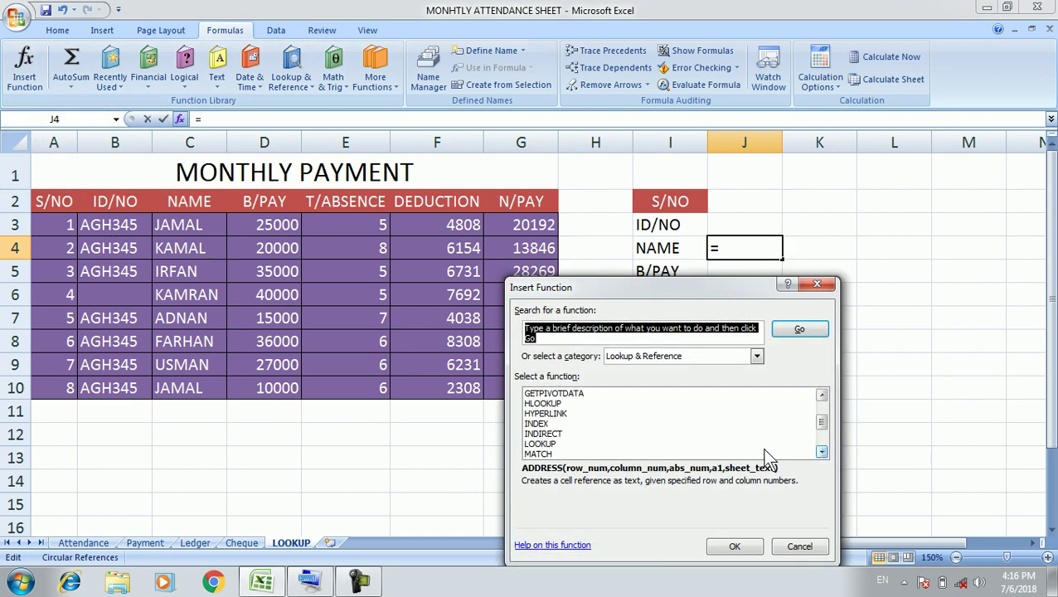
{"action": "double_click", "coordinate": [551, 443]}
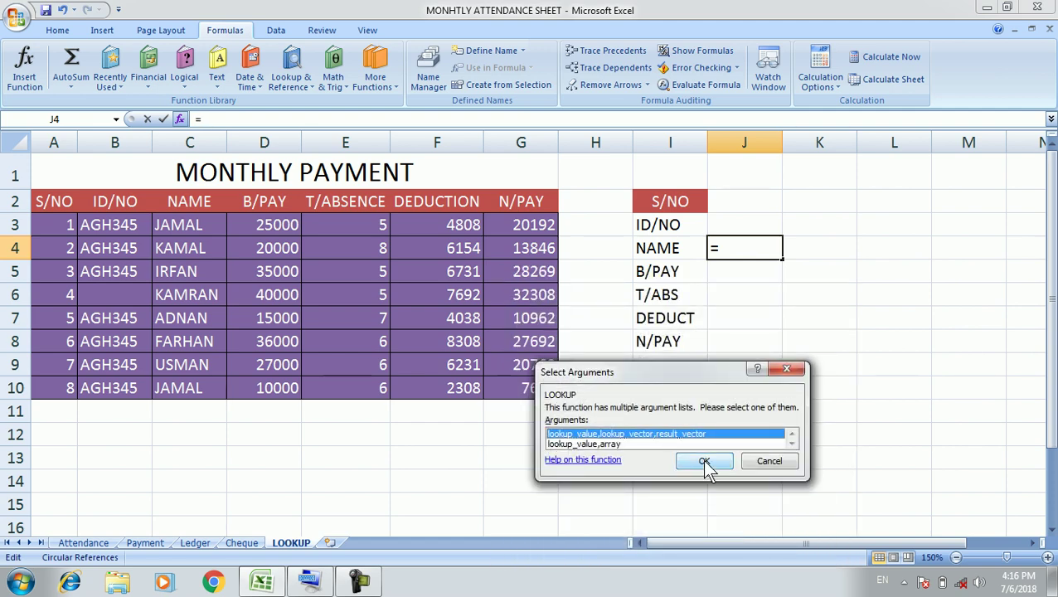
{"action": "left_click", "coordinate": [704, 462]}
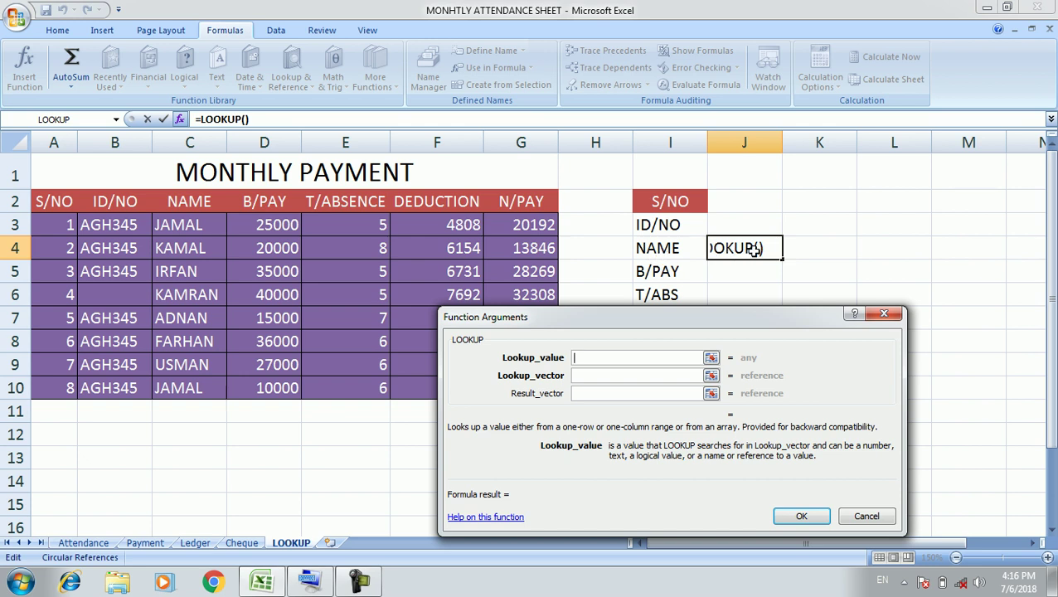
{"action": "left_click", "coordinate": [754, 250]}
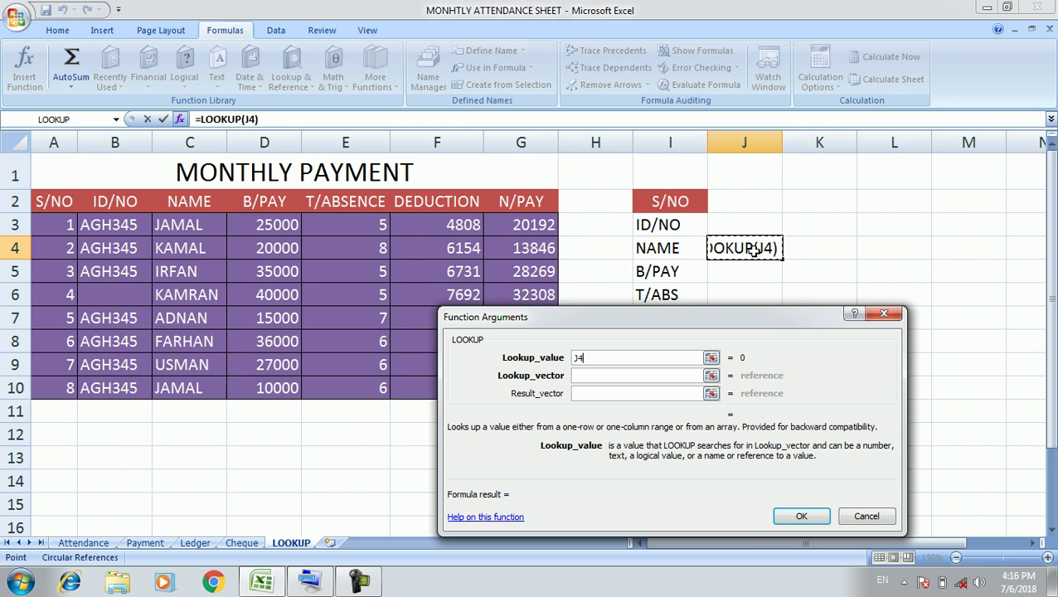
{"action": "left_click", "coordinate": [613, 375]}
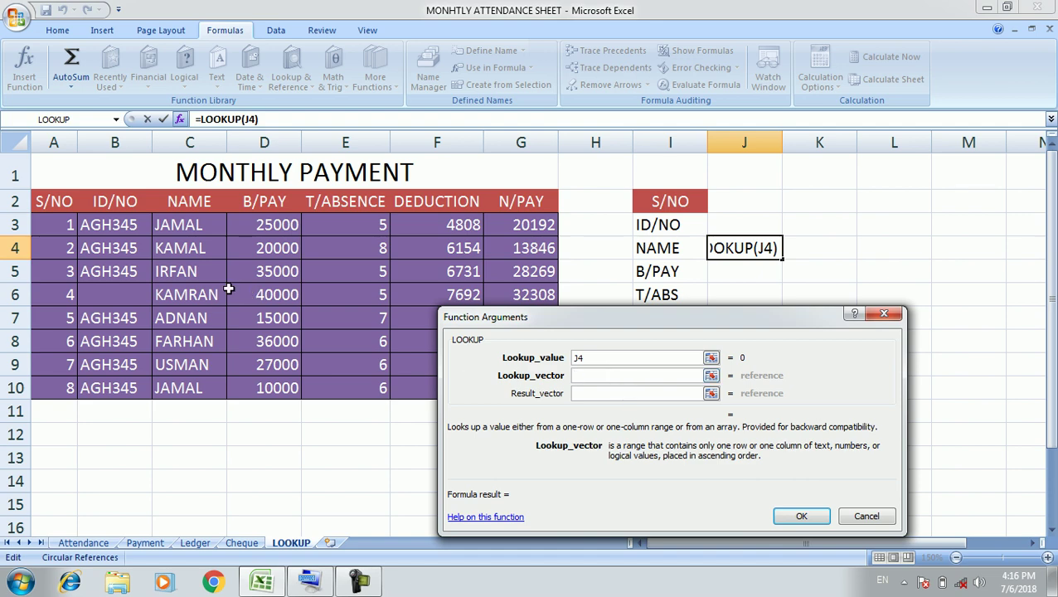
{"action": "left_click_drag", "start_coordinate": [215, 225], "coordinate": [214, 385]}
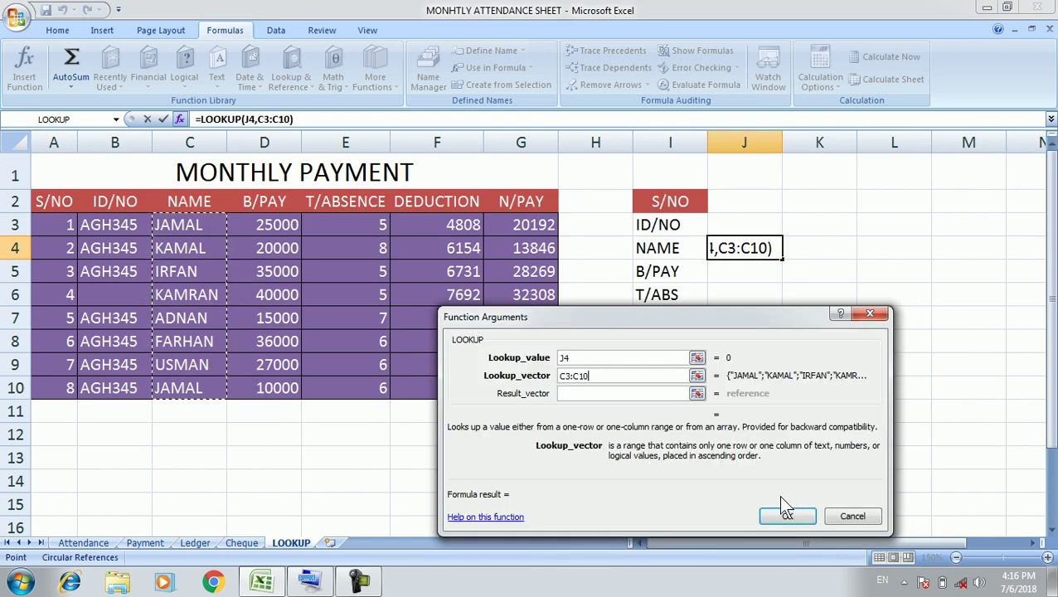
{"action": "left_click", "coordinate": [784, 514]}
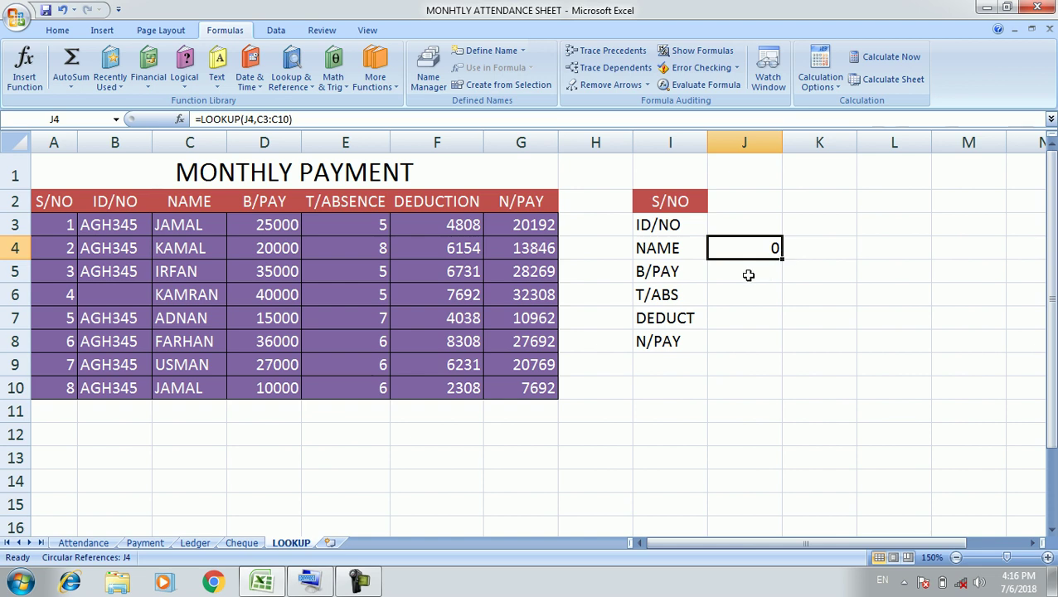
- Insert the vector-form LOOKUP function into cell J3
{"action": "left_click", "coordinate": [759, 224]}
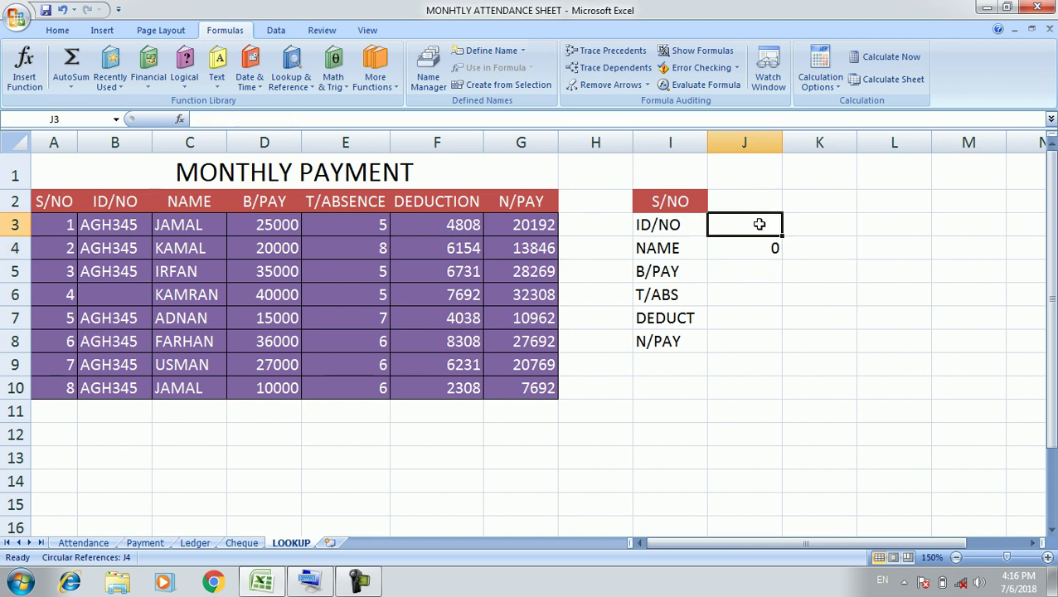
{"action": "left_click", "coordinate": [39, 87]}
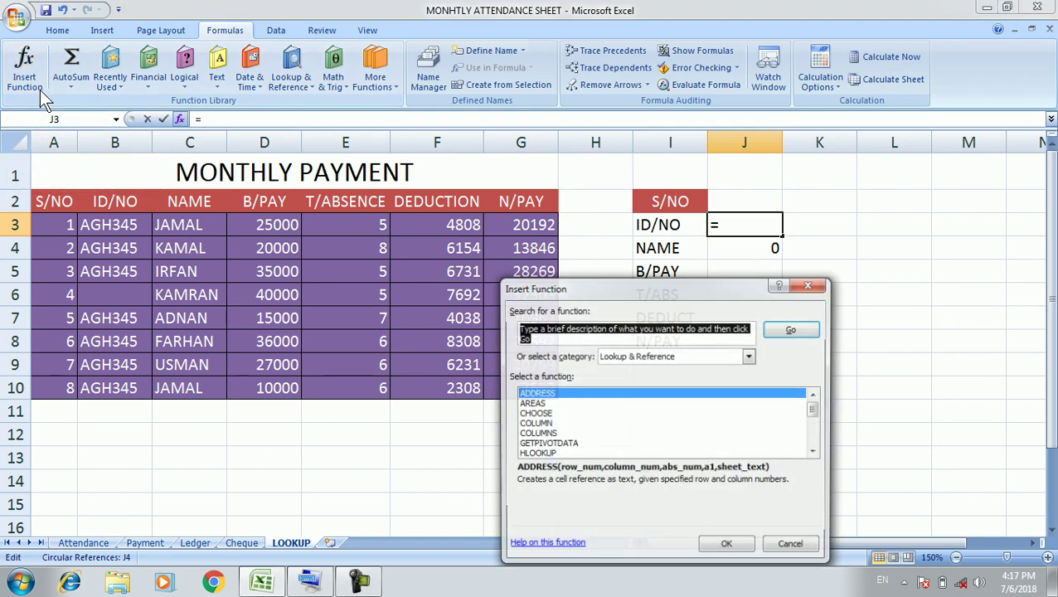
{"action": "left_click", "coordinate": [815, 453]}
{"action": "left_click", "coordinate": [815, 453]}
{"action": "double_click", "coordinate": [585, 443]}
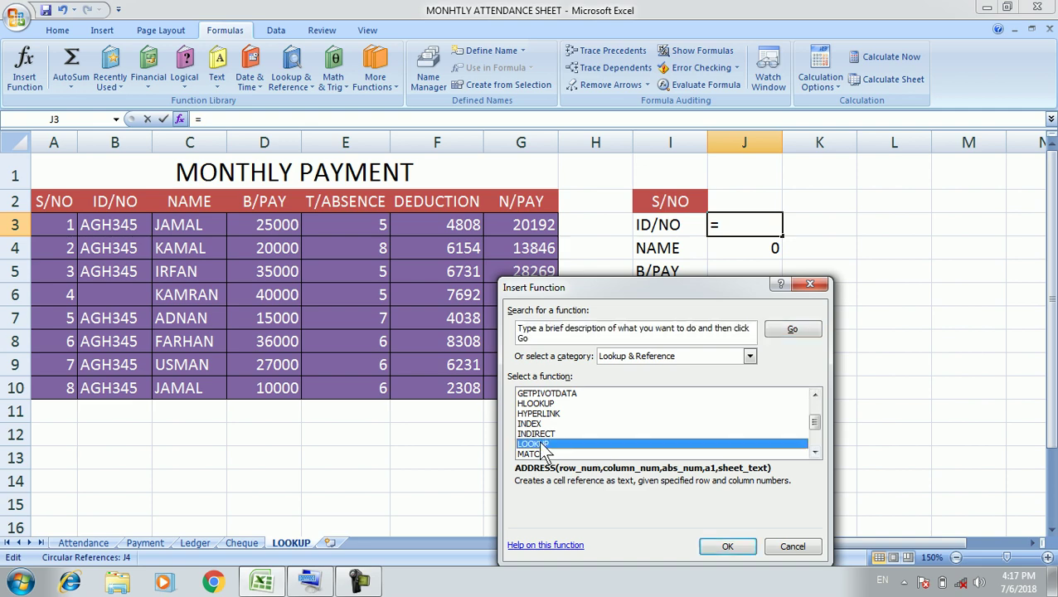
{"action": "left_click", "coordinate": [698, 461]}
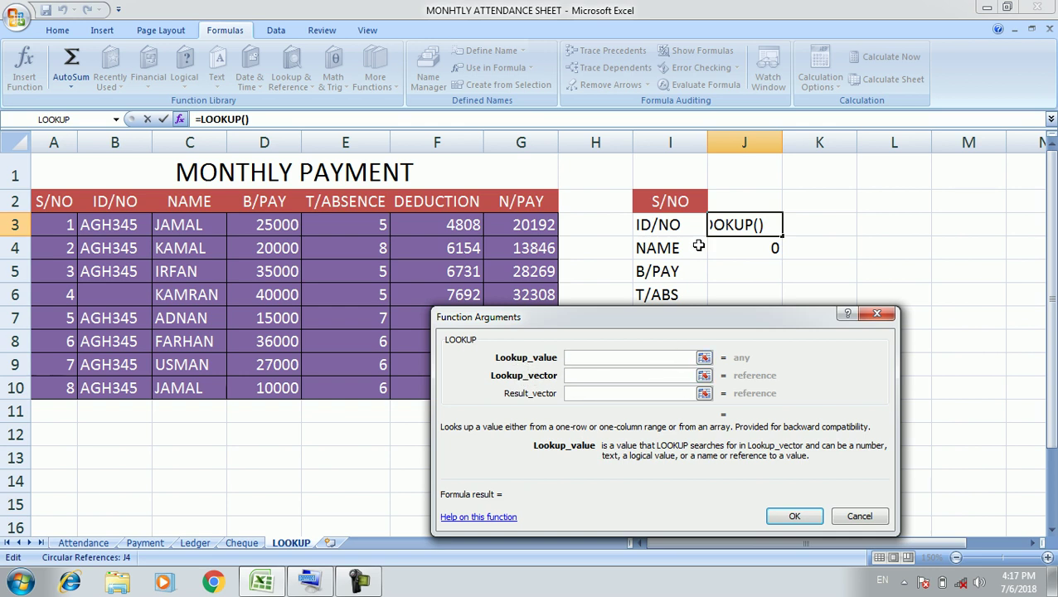
- Set the arguments to J4, C3:C10 and B3:B10, giving =LOOKUP(J4,C3:C10,B3:B10)
{"action": "left_click", "coordinate": [757, 247]}
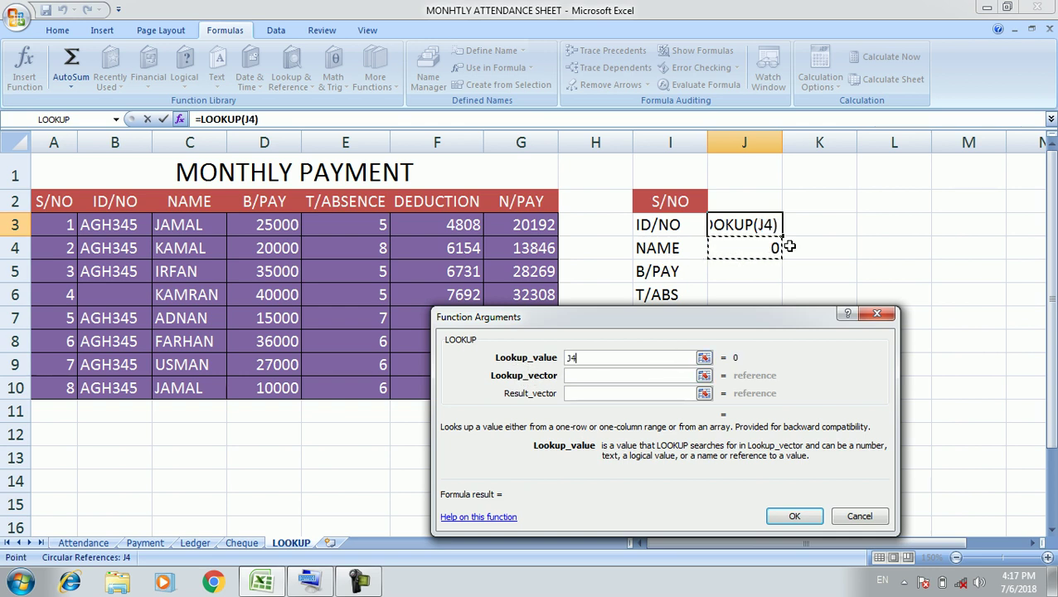
{"action": "left_click", "coordinate": [622, 375]}
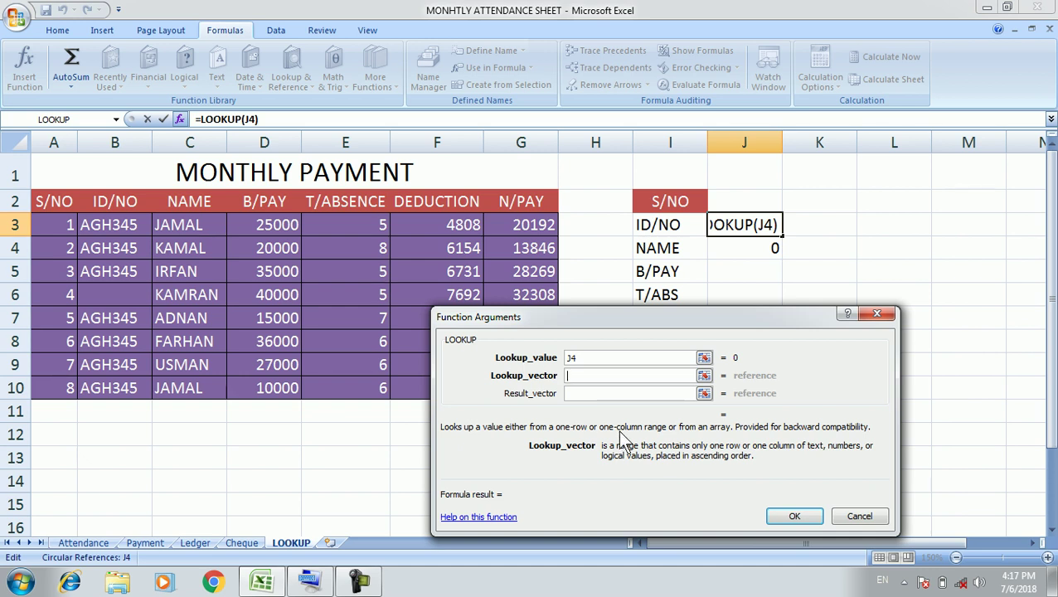
{"action": "left_click", "coordinate": [629, 373]}
{"action": "left_click_drag", "start_coordinate": [186, 224], "coordinate": [189, 387]}
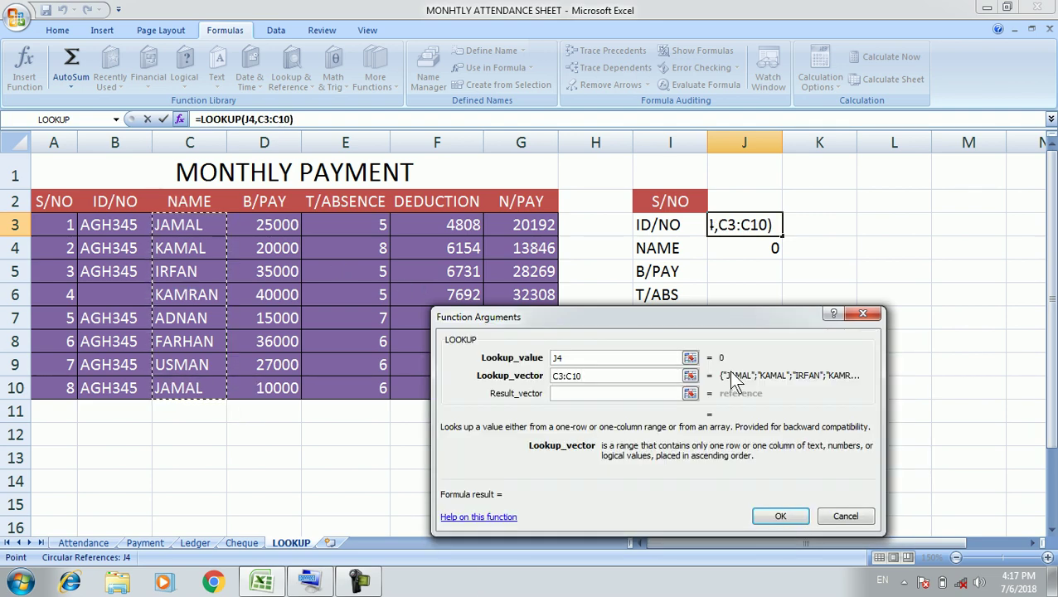
{"action": "left_click", "coordinate": [638, 395]}
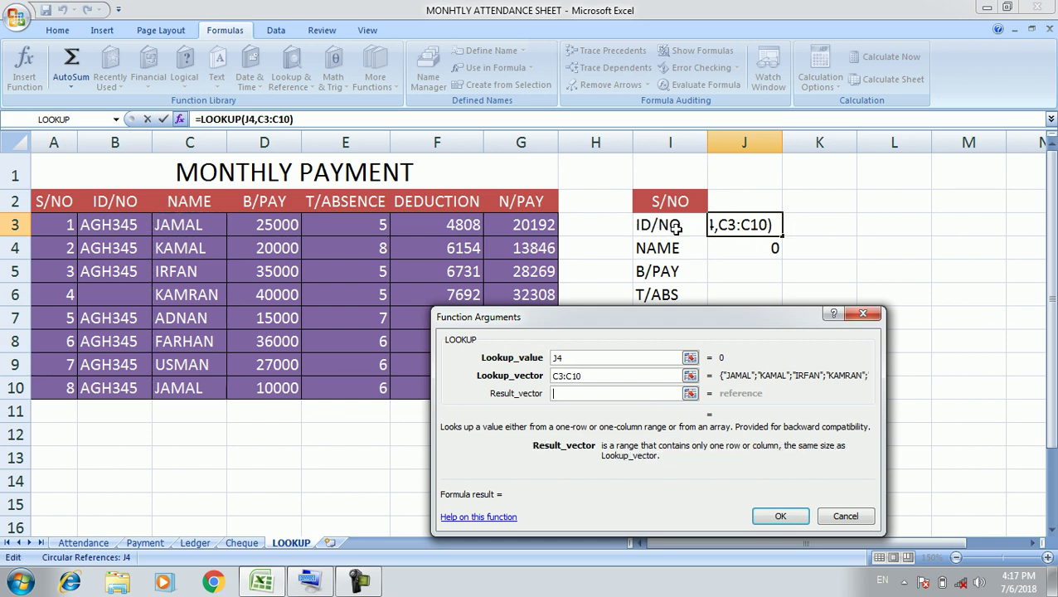
{"action": "left_click_drag", "start_coordinate": [106, 225], "coordinate": [114, 386]}
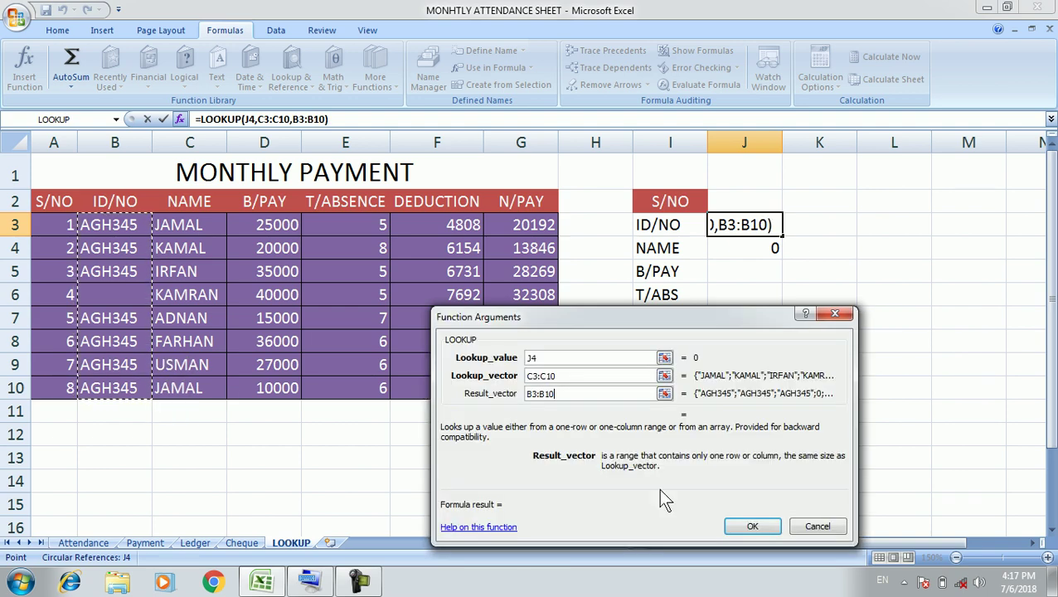
{"action": "left_click", "coordinate": [735, 529]}
- Start a vector-form LOOKUP function in J2 for the S/NO result
{"action": "left_click", "coordinate": [761, 201]}
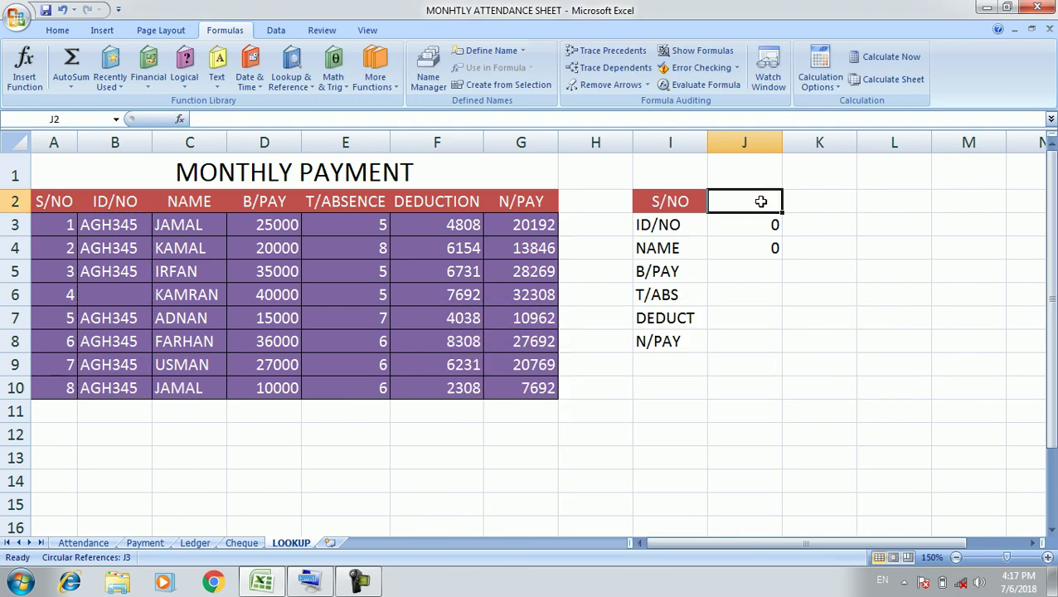
{"action": "left_click", "coordinate": [24, 66]}
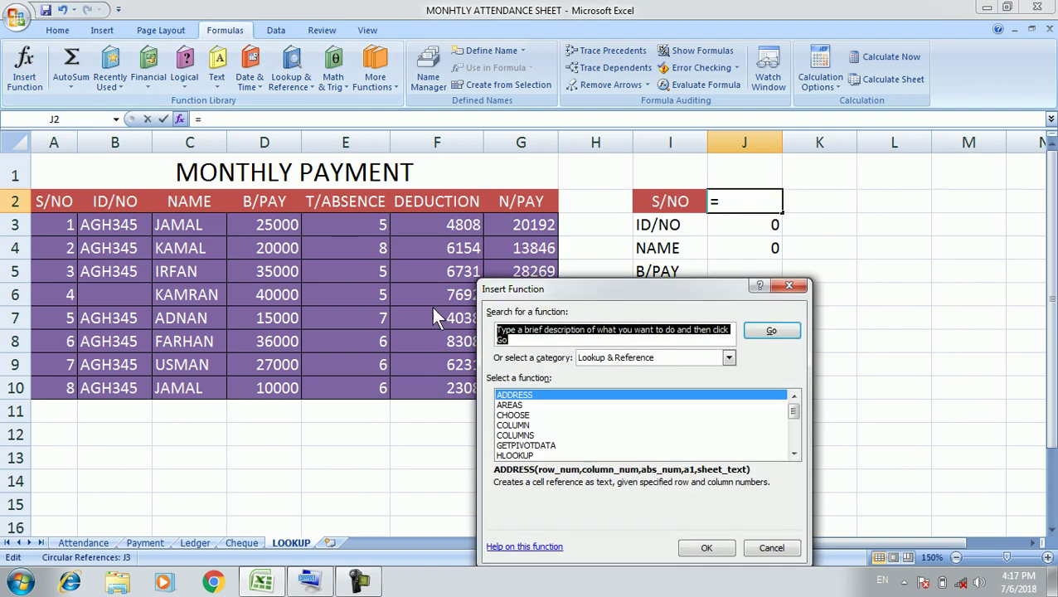
{"action": "left_click", "coordinate": [794, 454]}
{"action": "left_click", "coordinate": [794, 454]}
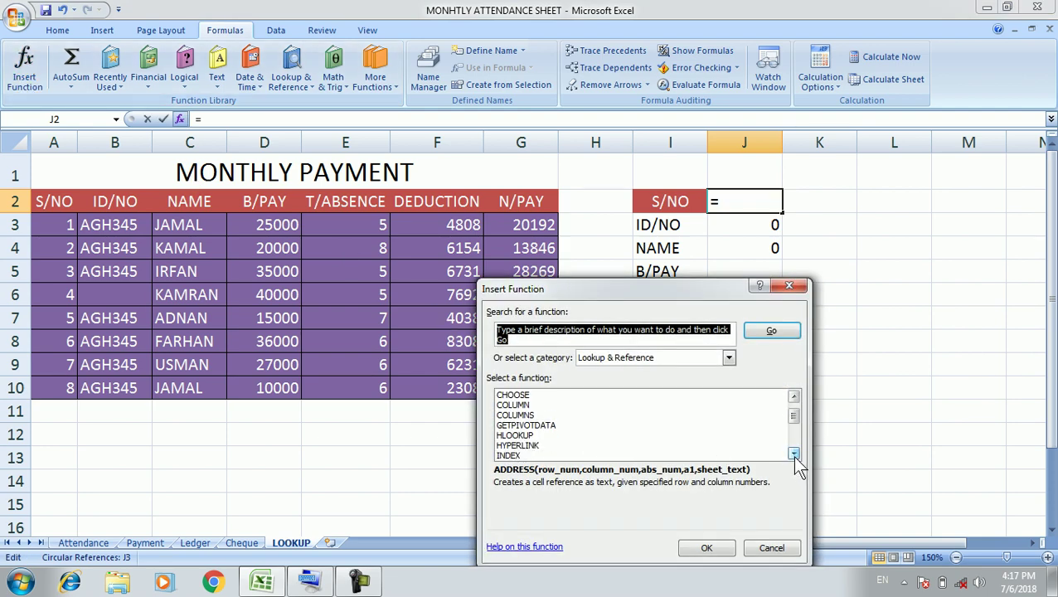
{"action": "left_click", "coordinate": [793, 454]}
{"action": "left_click", "coordinate": [794, 454]}
{"action": "left_click", "coordinate": [793, 455]}
{"action": "left_click", "coordinate": [793, 454]}
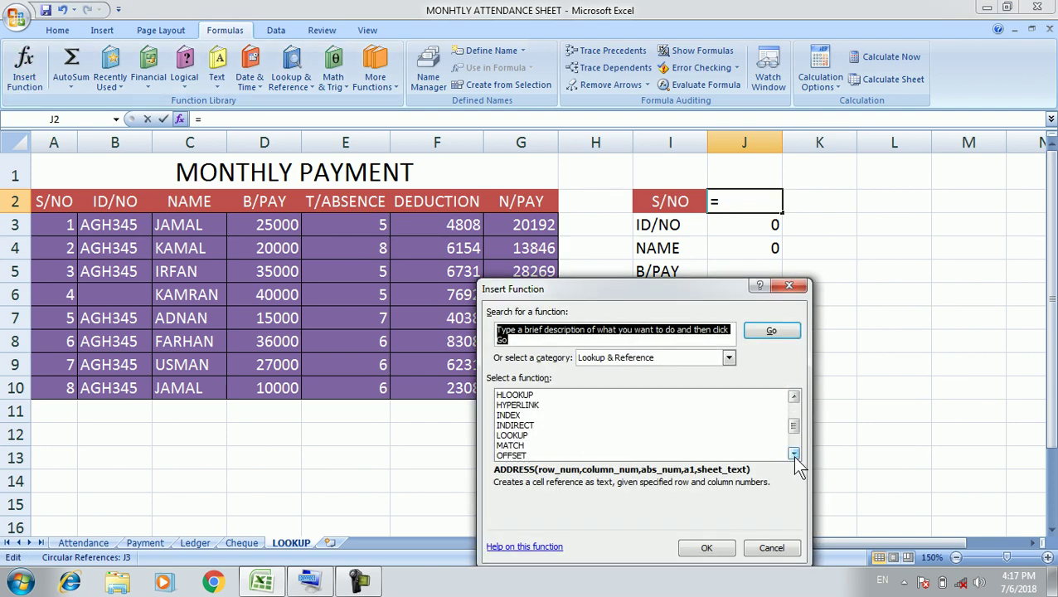
{"action": "double_click", "coordinate": [512, 436]}
{"action": "left_click", "coordinate": [675, 462]}
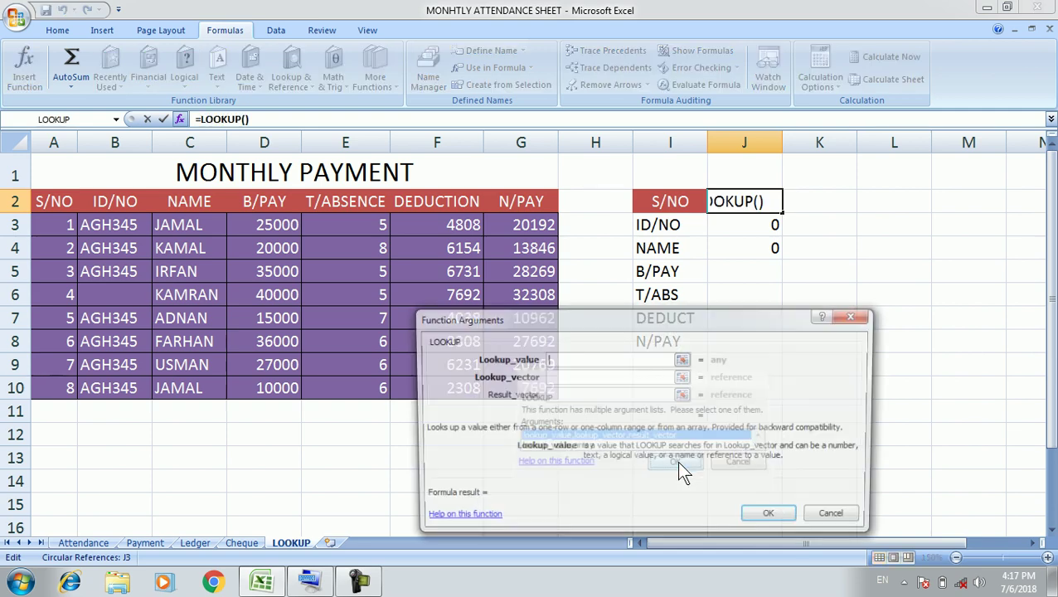
- Set the LOOKUP arguments to J4, C3:C10 and A3:A10 and confirm
{"action": "left_click", "coordinate": [744, 247]}
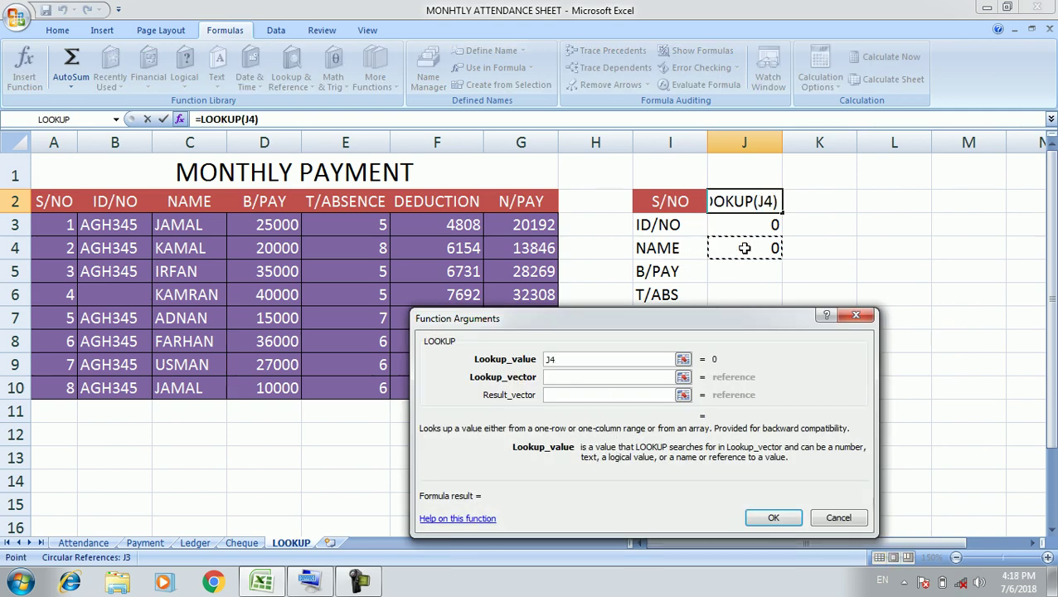
{"action": "key", "text": "Tab"}
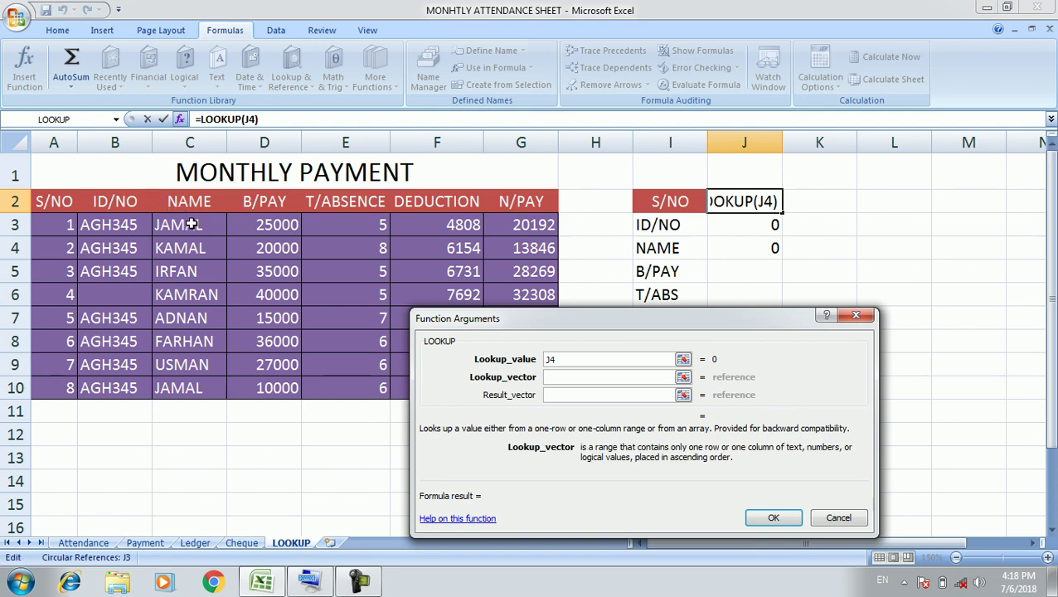
{"action": "left_click_drag", "start_coordinate": [191, 224], "coordinate": [202, 384]}
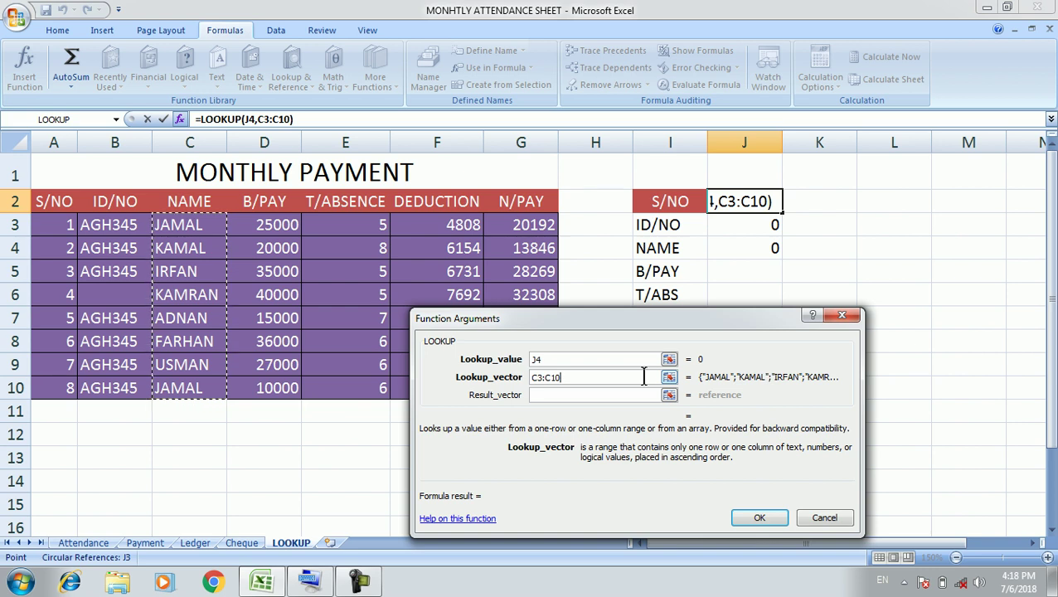
{"action": "key", "text": "Tab"}
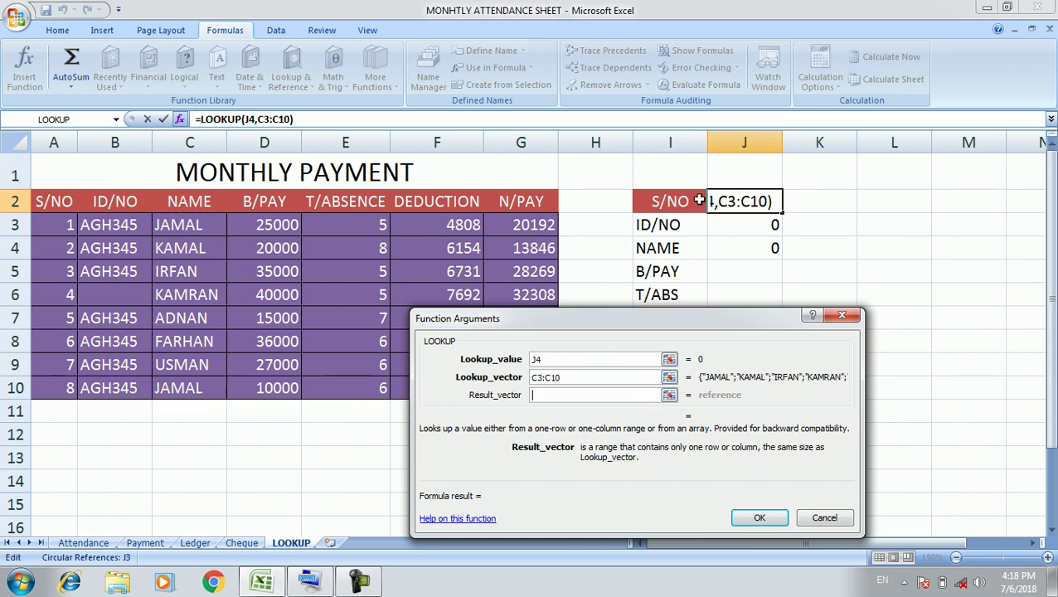
{"action": "left_click", "coordinate": [65, 222]}
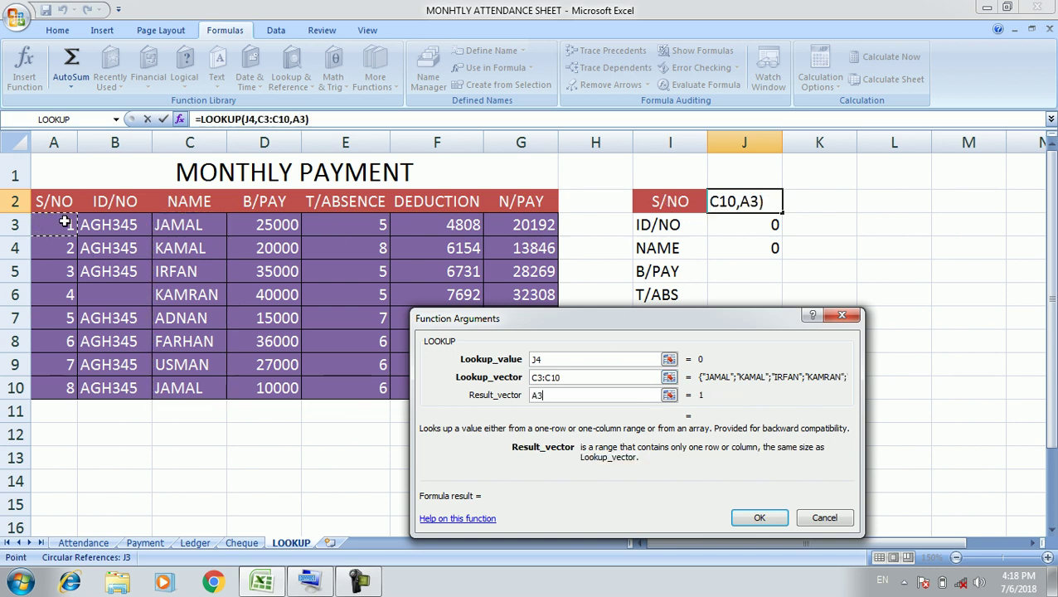
{"action": "left_click_drag", "start_coordinate": [65, 222], "coordinate": [67, 389]}
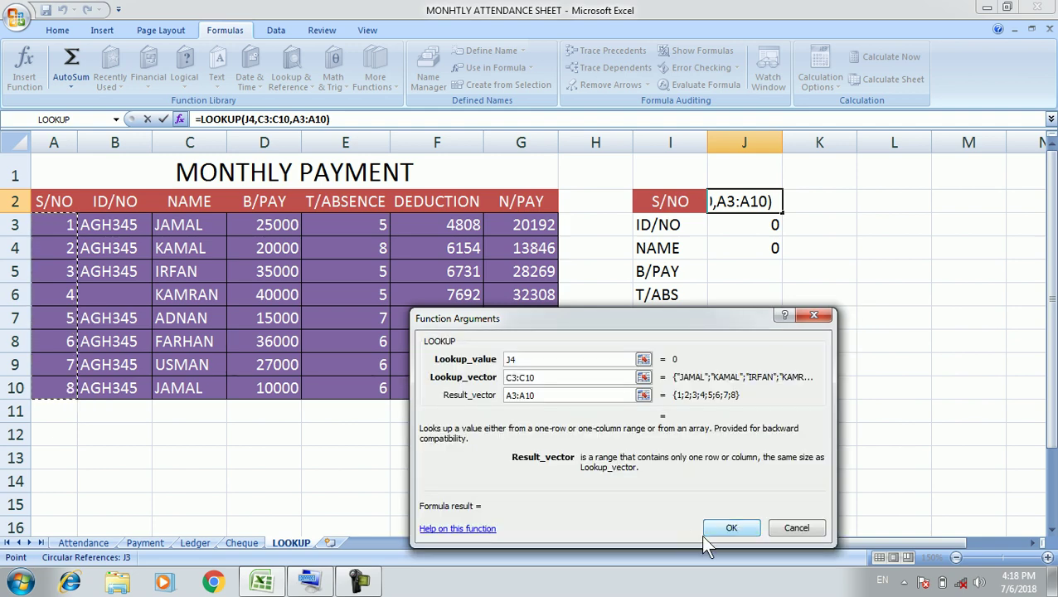
{"action": "left_click", "coordinate": [730, 528]}
- Start a vector-form LOOKUP function in J5 for basic pay
{"action": "left_click", "coordinate": [759, 271]}
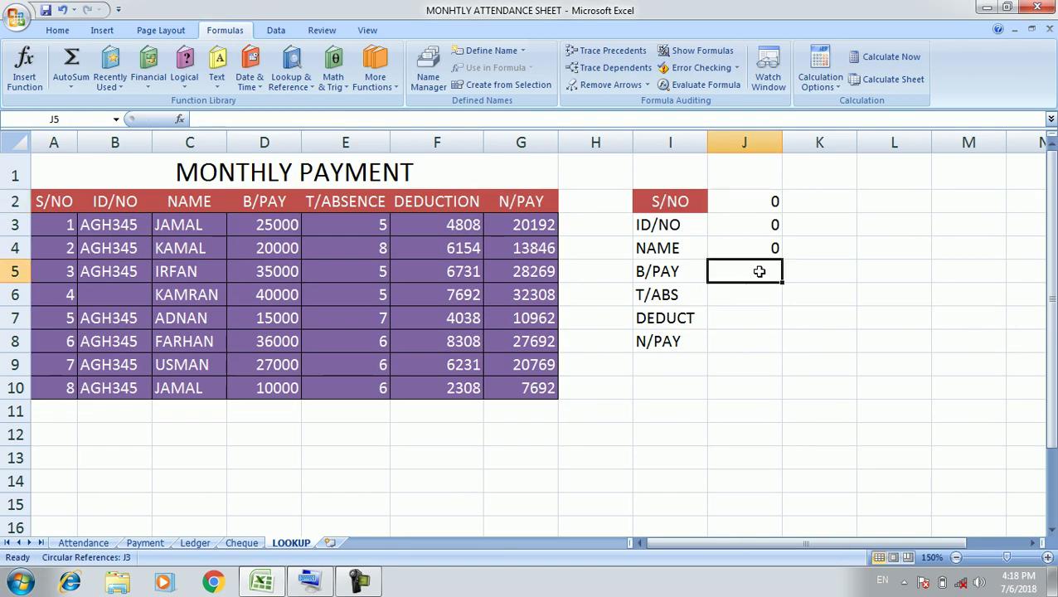
{"action": "left_click", "coordinate": [24, 65]}
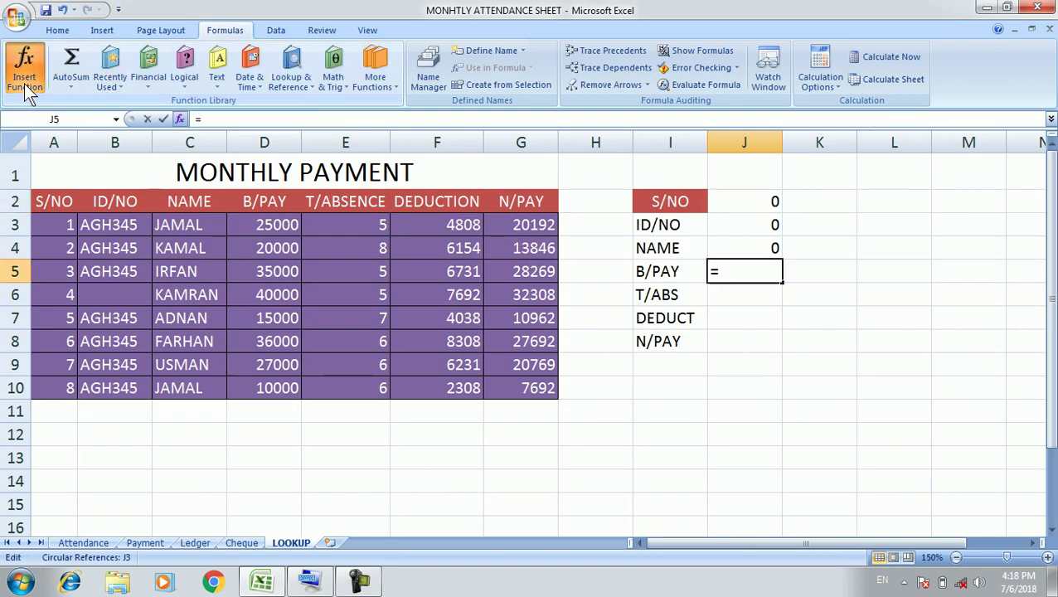
{"action": "left_click", "coordinate": [772, 452]}
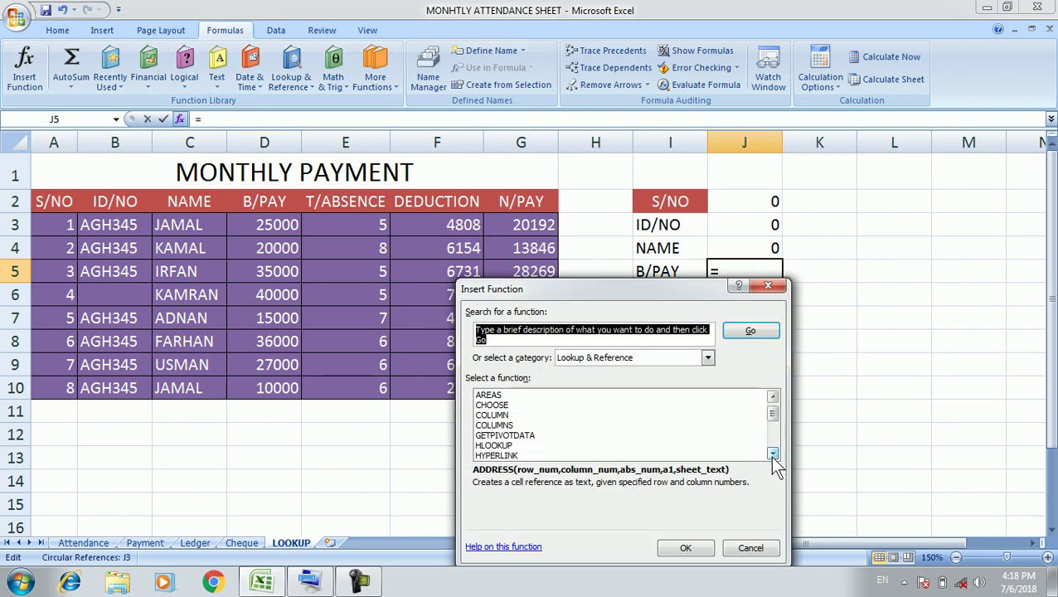
{"action": "left_click", "coordinate": [772, 455]}
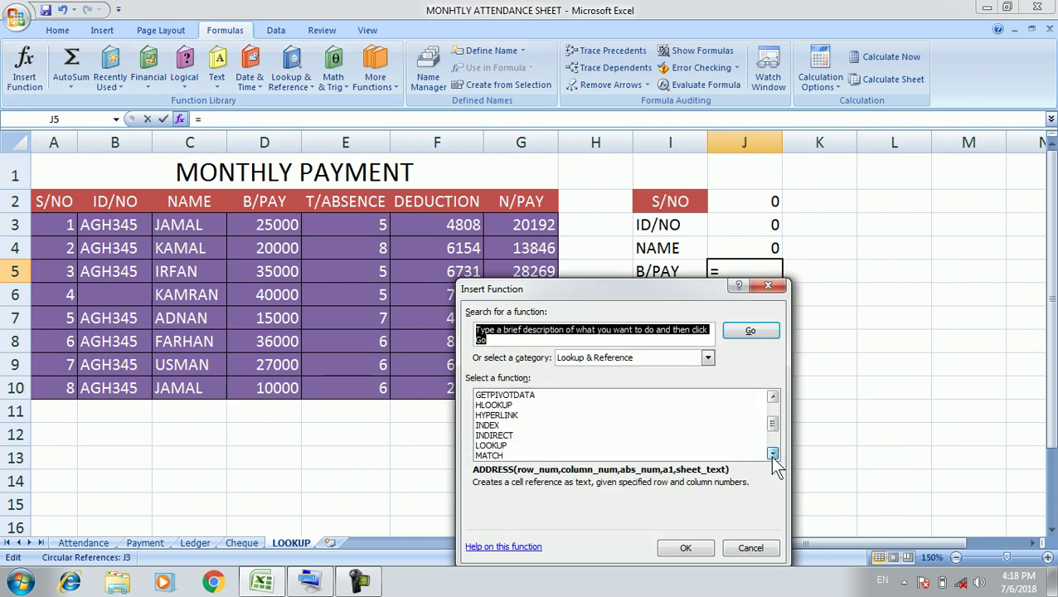
{"action": "left_click", "coordinate": [495, 446]}
{"action": "double_click", "coordinate": [495, 448]}
{"action": "left_click", "coordinate": [676, 459]}
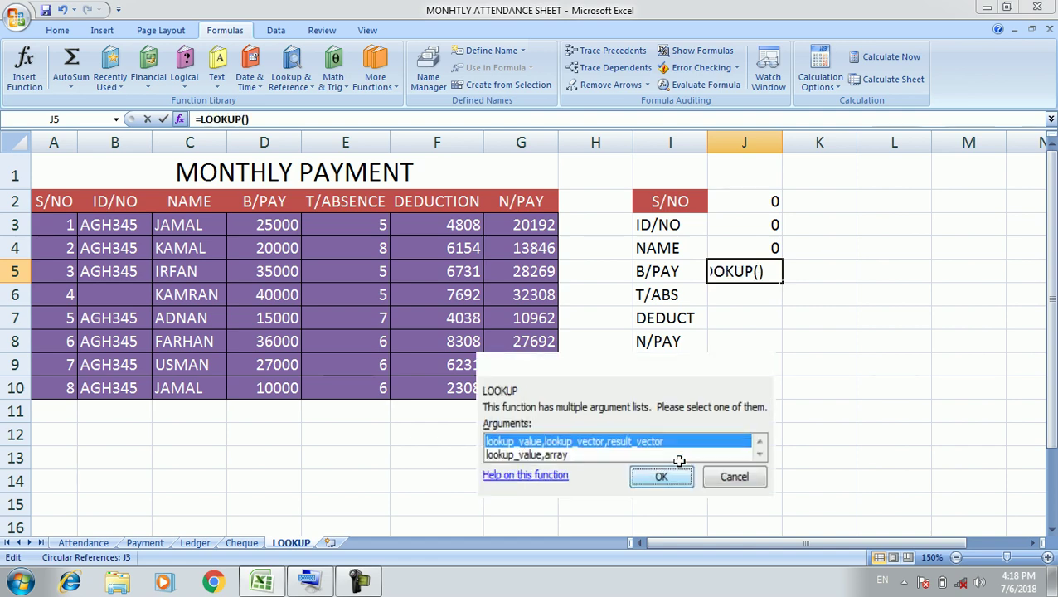
- Set the LOOKUP arguments to J4, C3:C10 and D3:D10 and confirm
{"action": "left_click", "coordinate": [750, 247]}
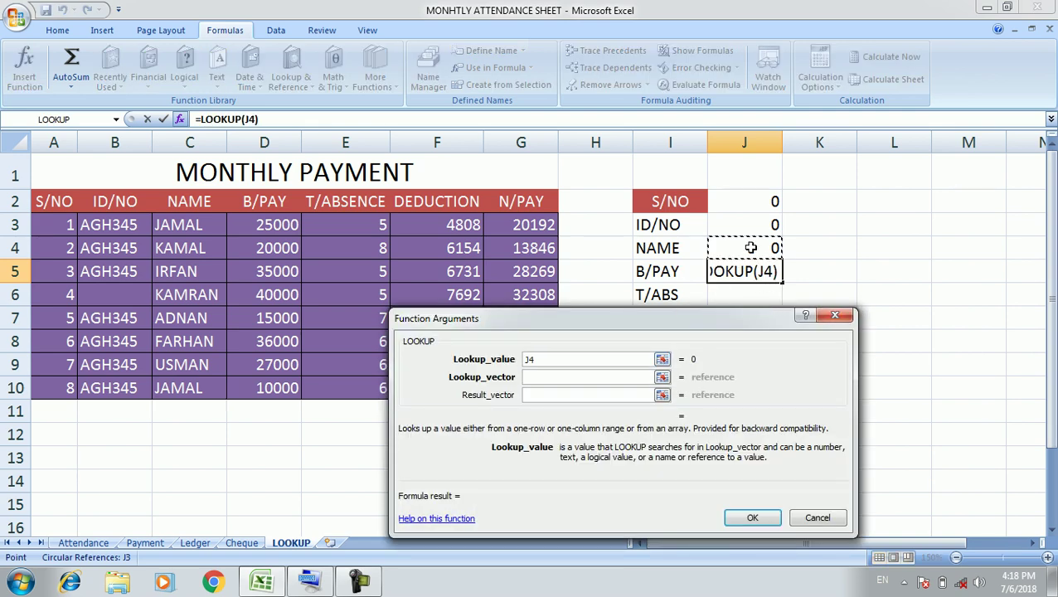
{"action": "left_click", "coordinate": [586, 377]}
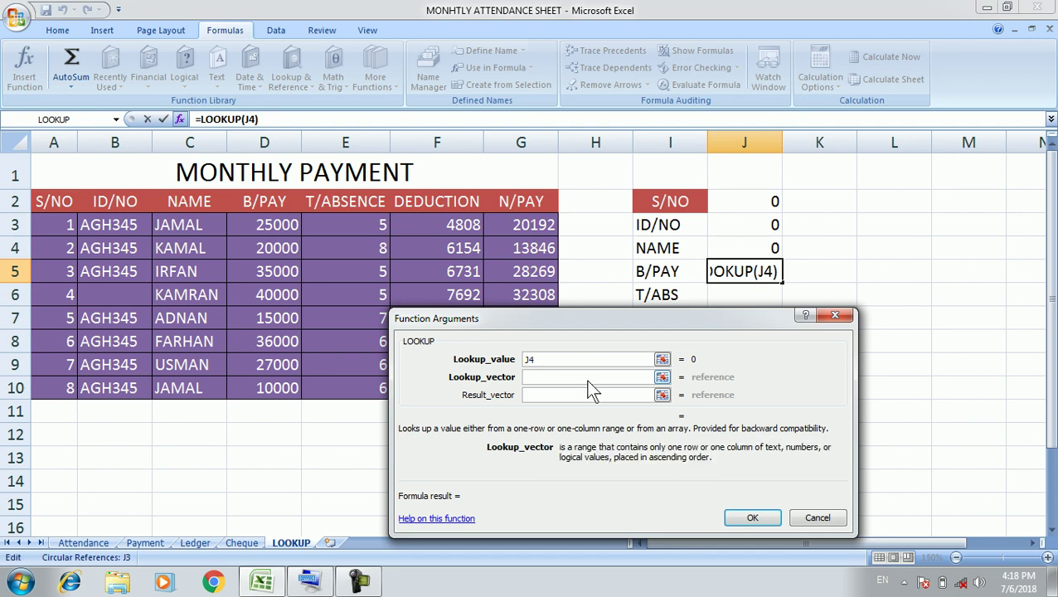
{"action": "left_click_drag", "start_coordinate": [204, 225], "coordinate": [202, 388]}
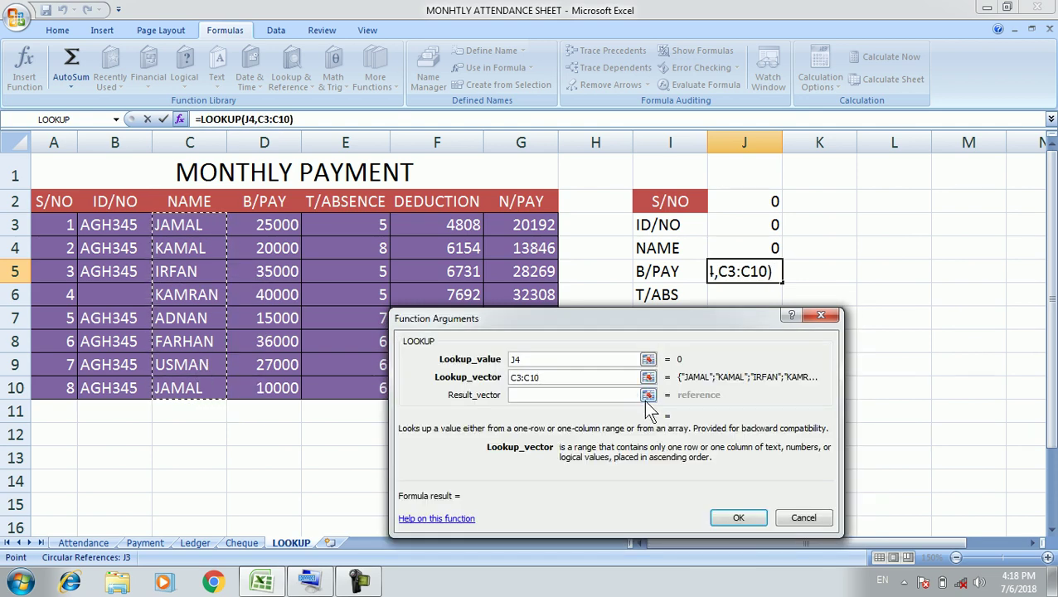
{"action": "key", "text": "Tab"}
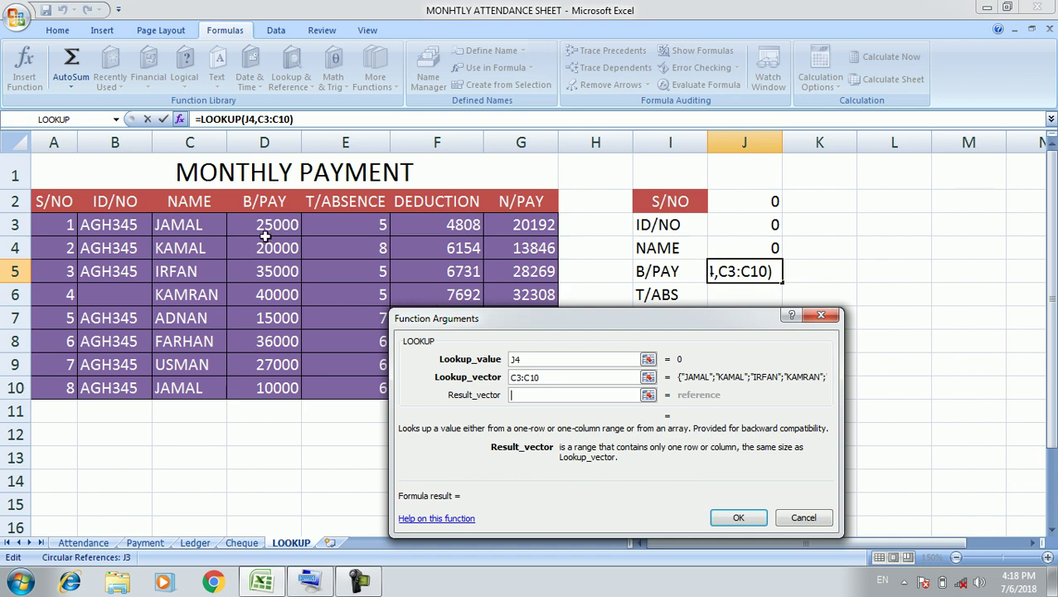
{"action": "left_click_drag", "start_coordinate": [274, 225], "coordinate": [286, 386]}
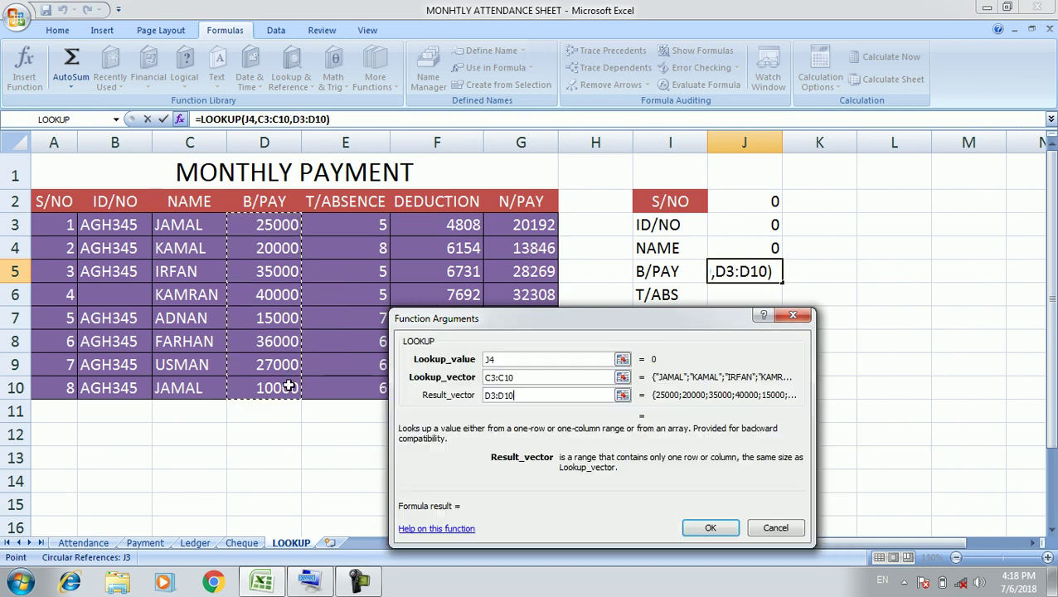
{"action": "left_click", "coordinate": [709, 527]}
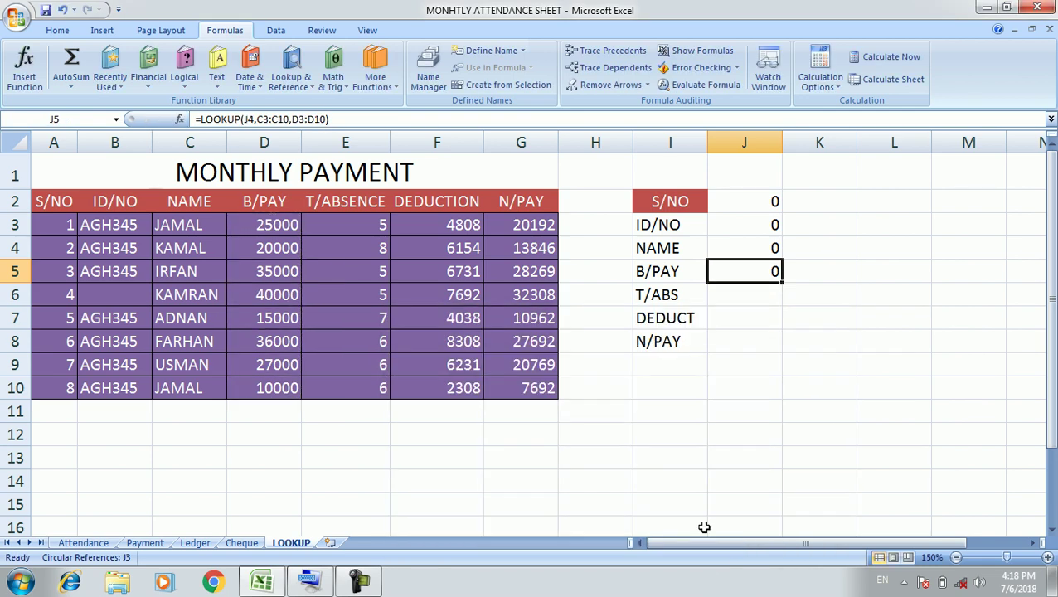
- Start a vector-form LOOKUP function in J6 for total absences
{"action": "left_click", "coordinate": [762, 298]}
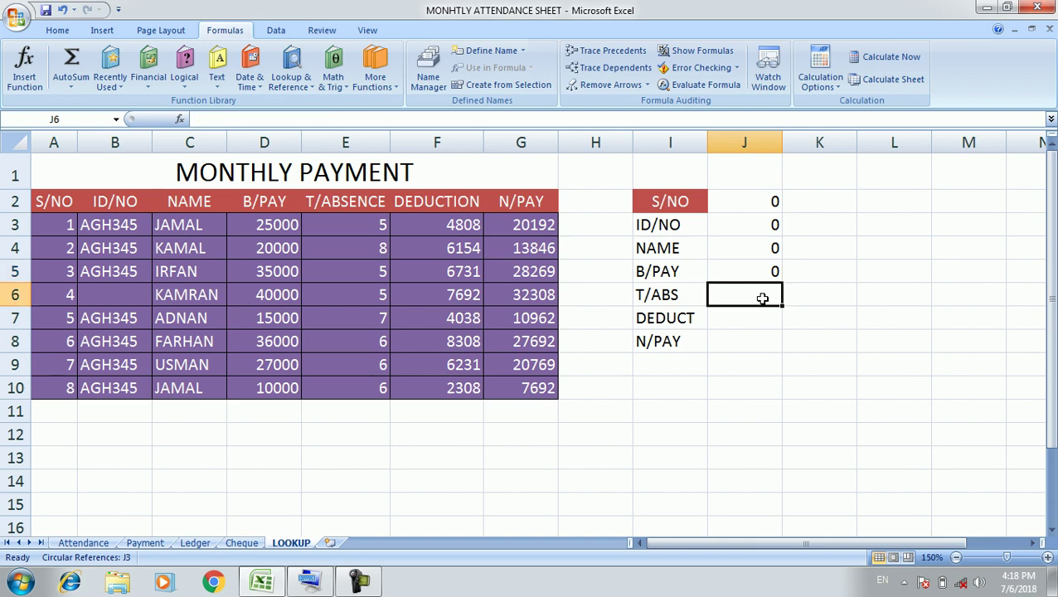
{"action": "left_click", "coordinate": [25, 75]}
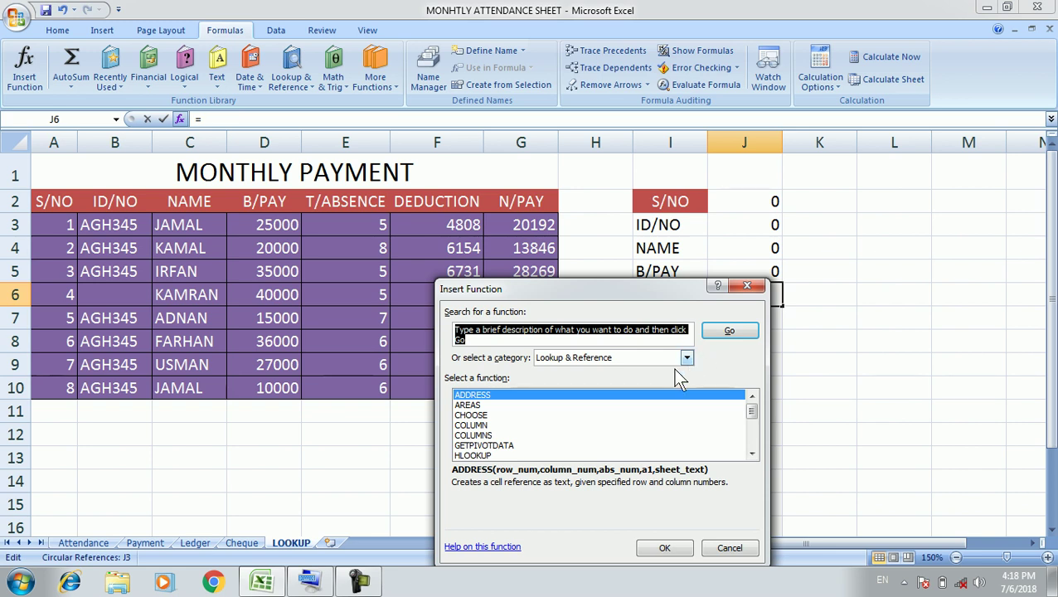
{"action": "left_click", "coordinate": [751, 454]}
{"action": "double_click", "coordinate": [752, 455]}
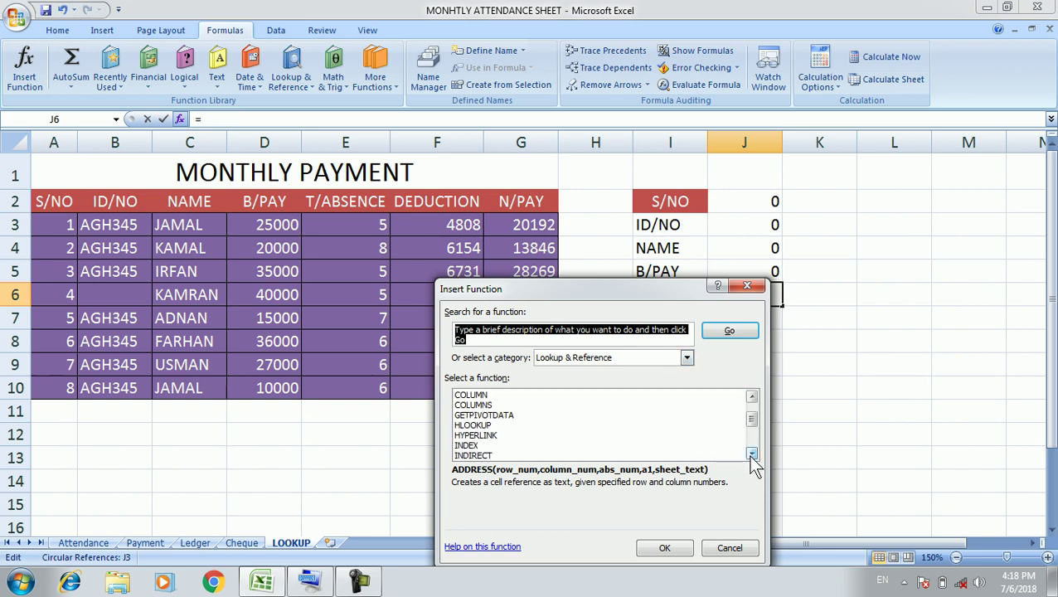
{"action": "left_click", "coordinate": [751, 454]}
{"action": "double_click", "coordinate": [470, 455]}
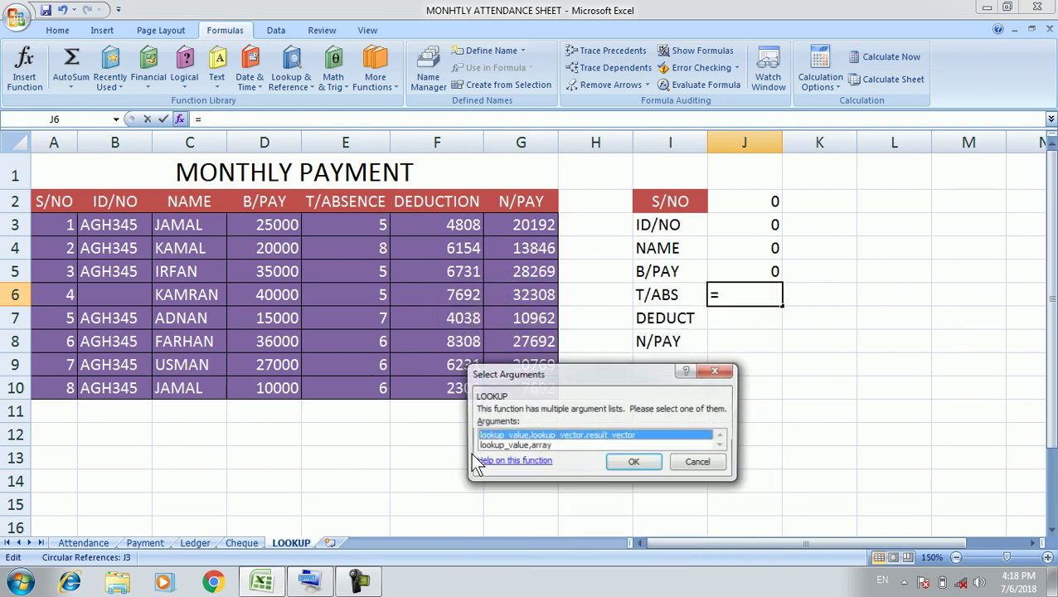
{"action": "left_click", "coordinate": [635, 464]}
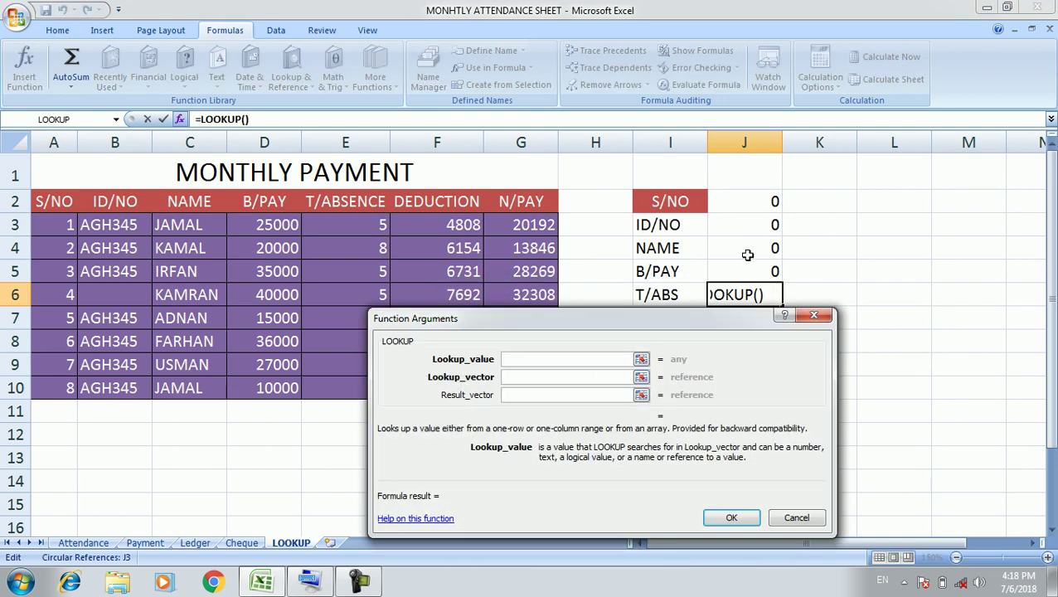
- Set the LOOKUP arguments to J4, C3:C10 and E3:E10 and confirm
{"action": "left_click", "coordinate": [767, 251]}
{"action": "key", "text": "Tab"}
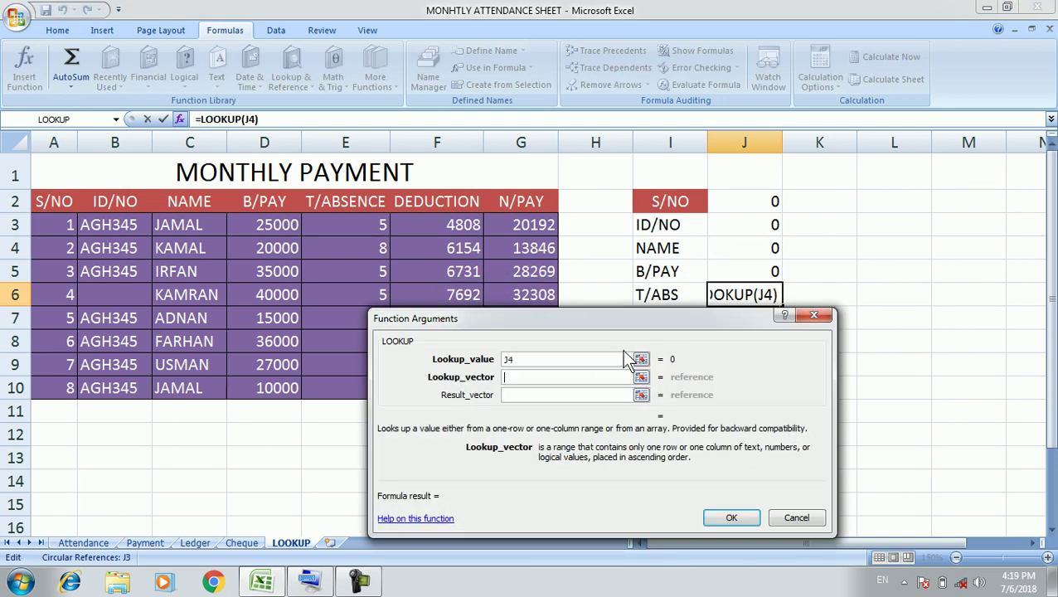
{"action": "left_click_drag", "start_coordinate": [209, 224], "coordinate": [207, 386]}
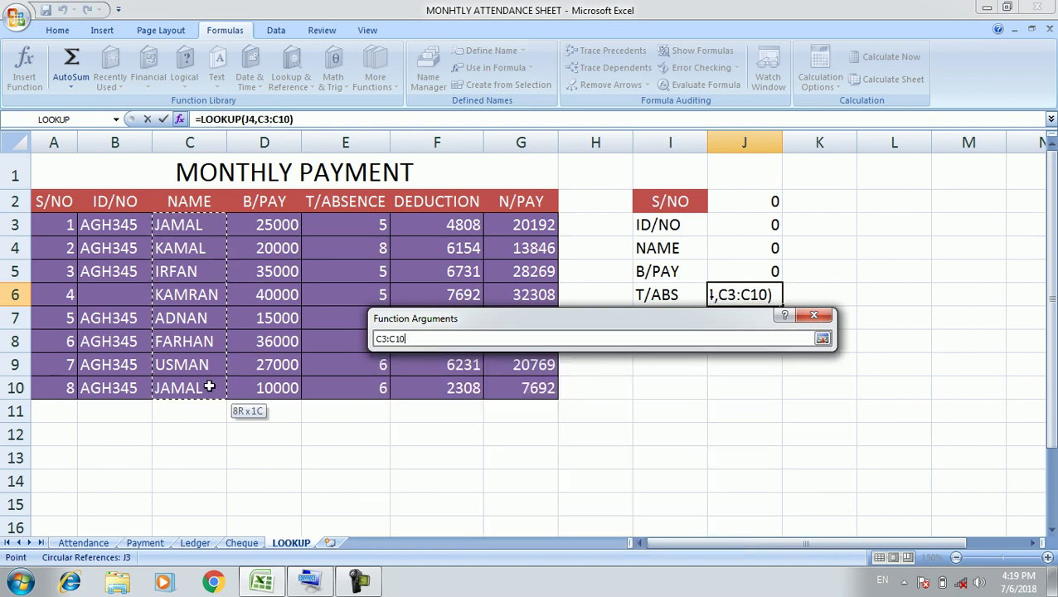
{"action": "key", "text": "Tab"}
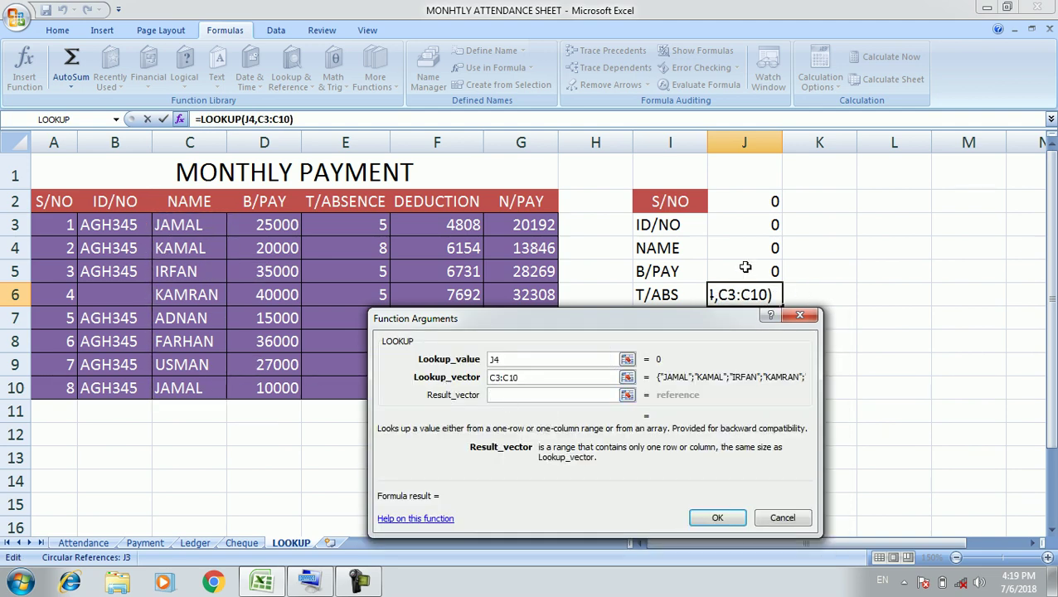
{"action": "left_click_drag", "start_coordinate": [338, 236], "coordinate": [356, 378]}
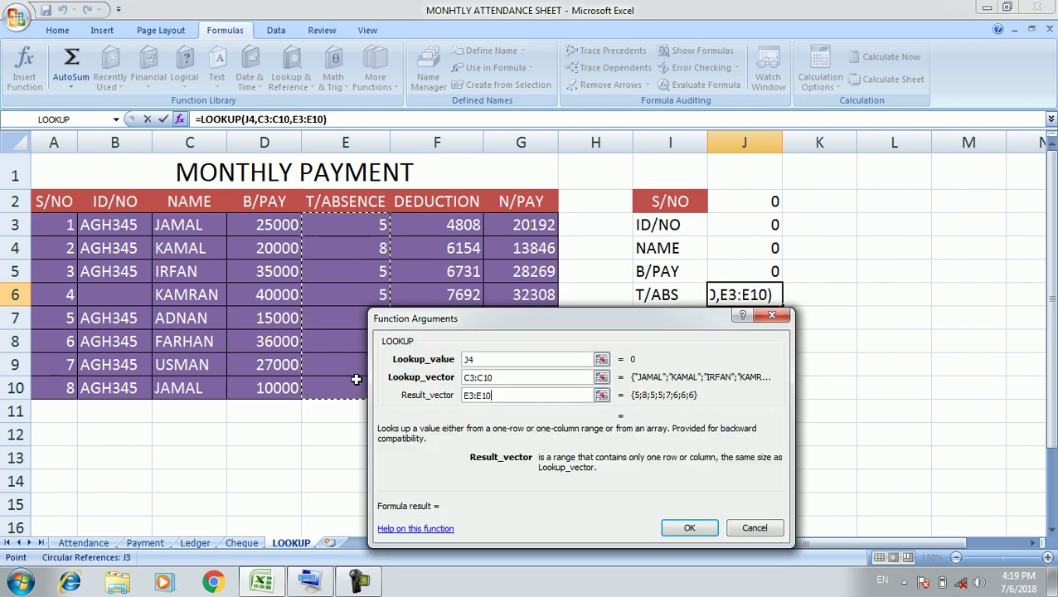
{"action": "left_click", "coordinate": [686, 527]}
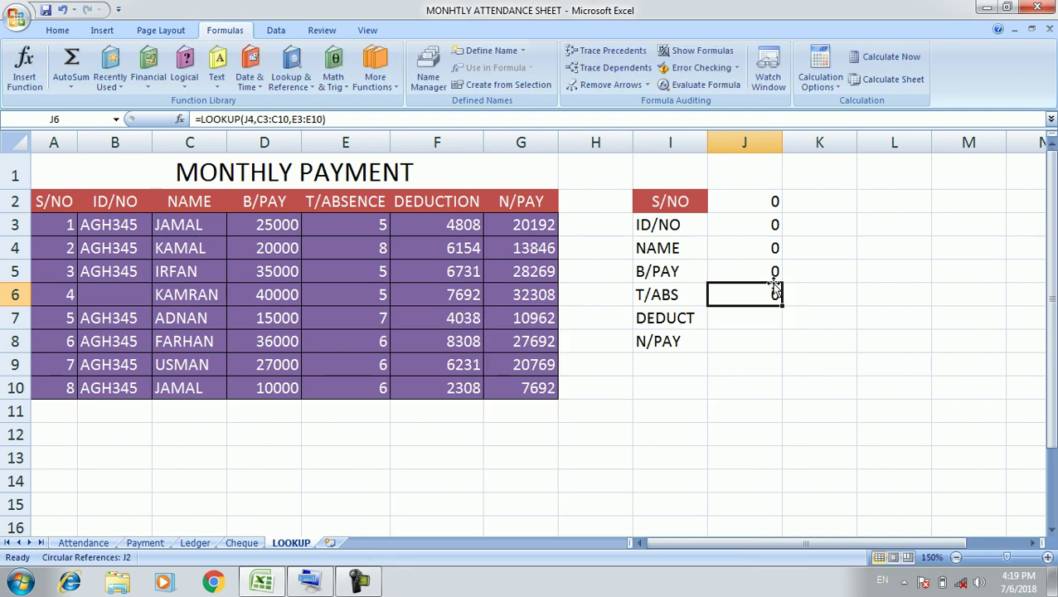
- Start a vector-form LOOKUP function in J7 for the deduction
{"action": "left_click", "coordinate": [754, 320]}
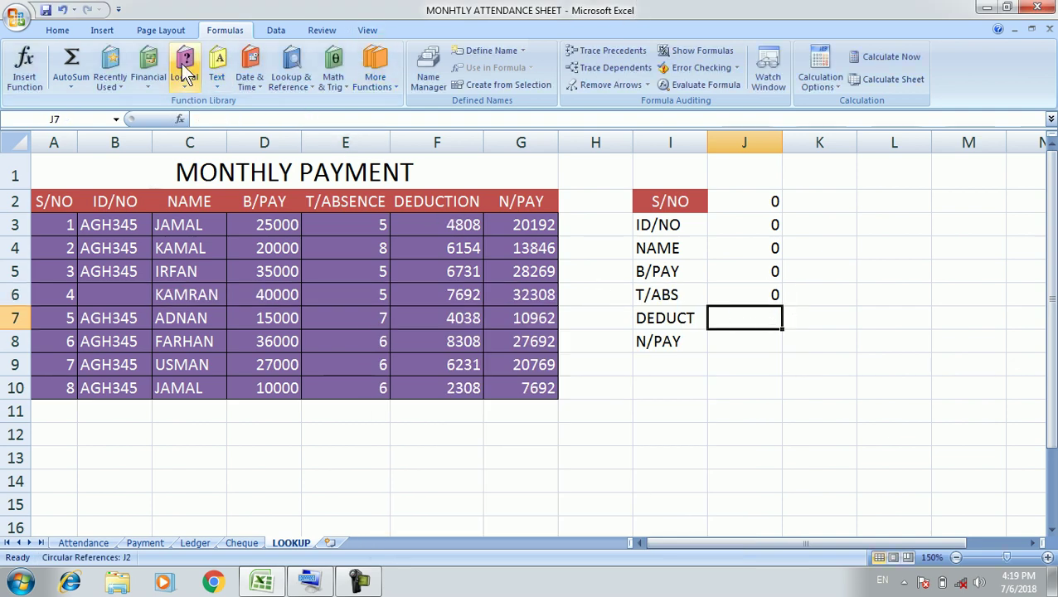
{"action": "left_click", "coordinate": [24, 67]}
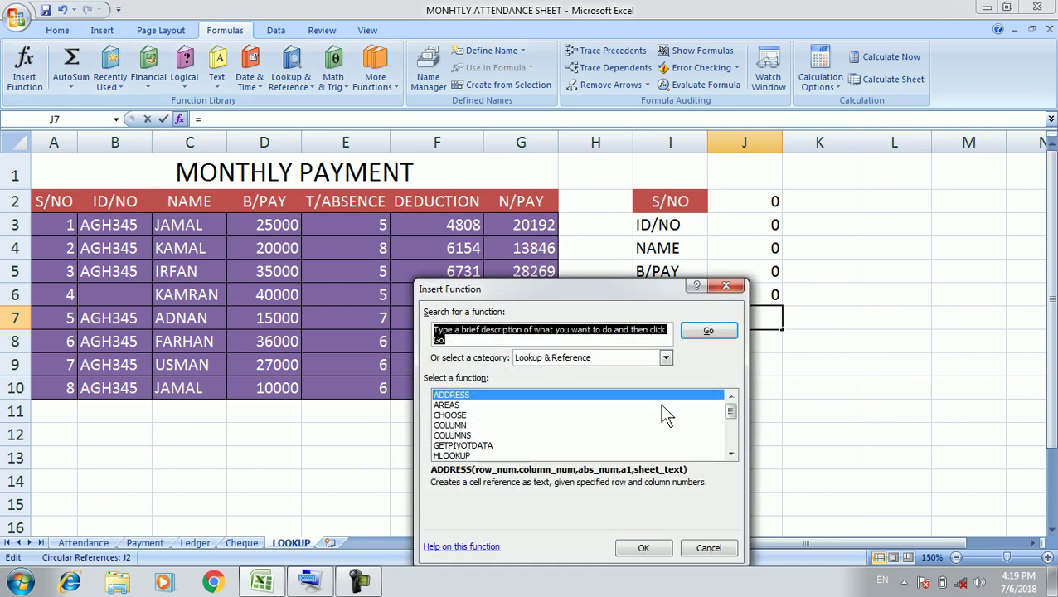
{"action": "left_click", "coordinate": [731, 453]}
{"action": "left_click", "coordinate": [731, 454]}
{"action": "left_click", "coordinate": [731, 453]}
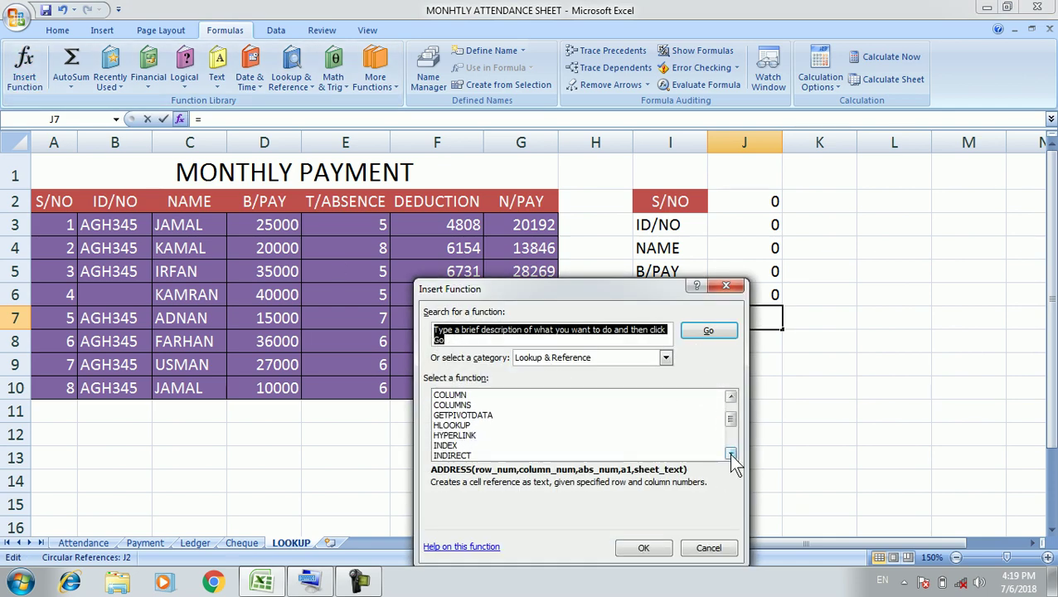
{"action": "left_click", "coordinate": [730, 454]}
{"action": "left_click", "coordinate": [730, 453]}
{"action": "double_click", "coordinate": [452, 445]}
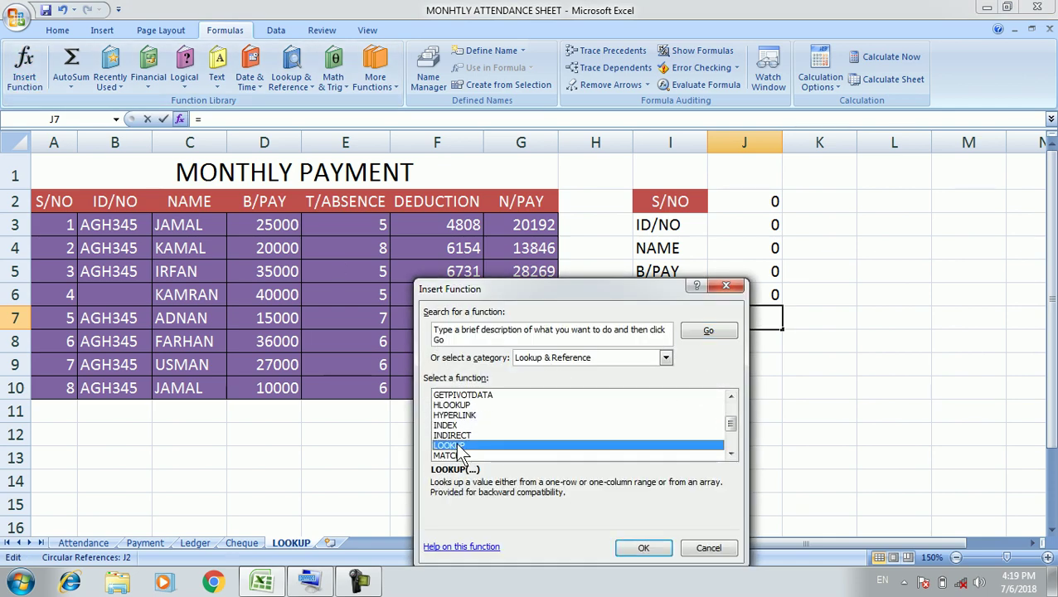
{"action": "left_click", "coordinate": [611, 462]}
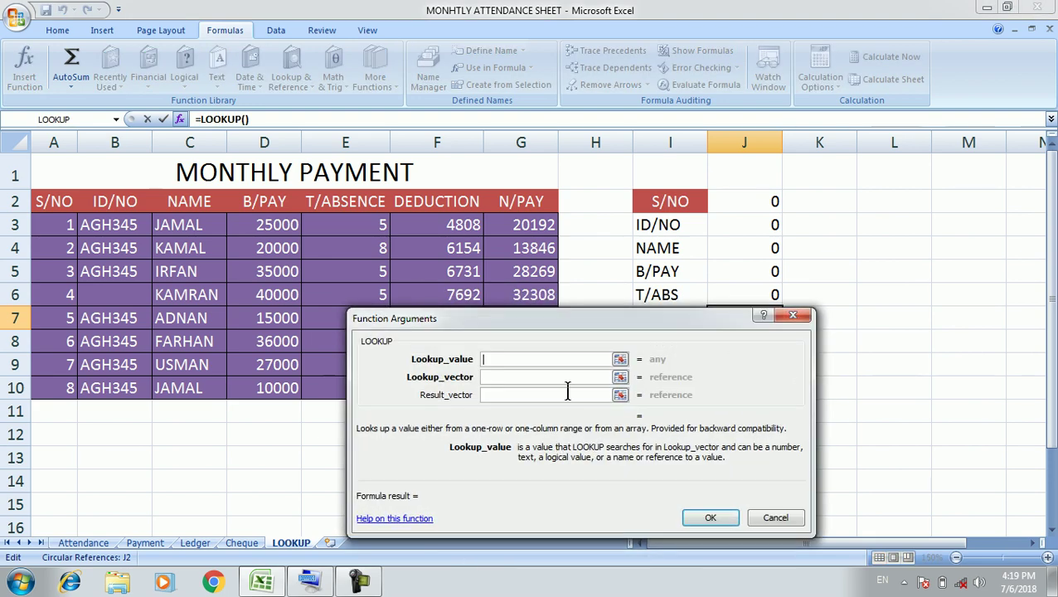
- Set the LOOKUP arguments to J4, C3:C10 and F3:F10, confirm, then select J8
{"action": "mouse_move", "coordinate": [685, 319]}
{"action": "left_mouse_down"}
{"action": "mouse_move", "coordinate": [530, 317]}
{"action": "mouse_move", "coordinate": [494, 287]}
{"action": "left_mouse_up"}
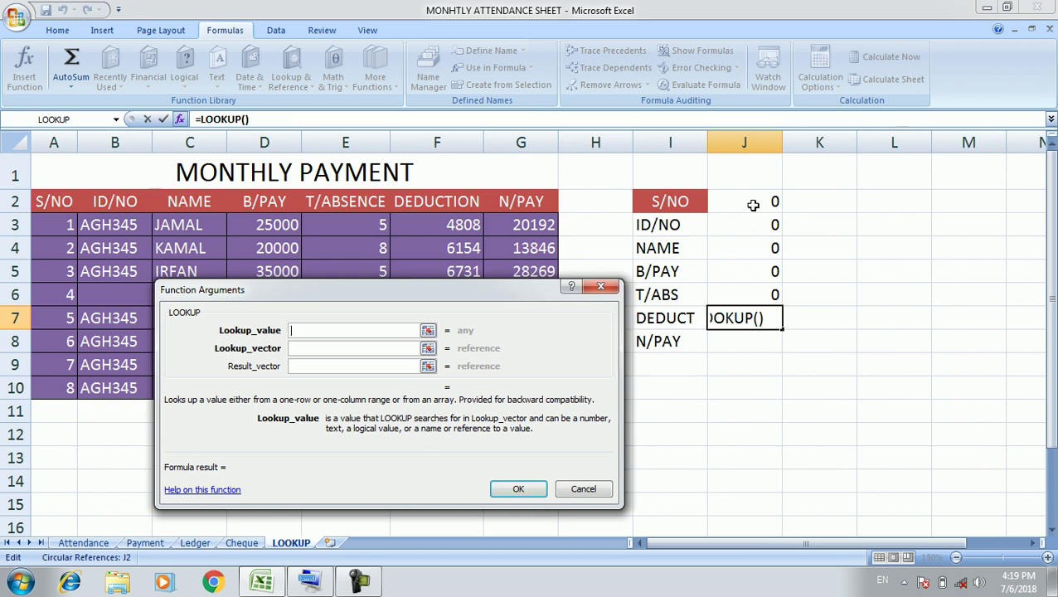
{"action": "left_click", "coordinate": [768, 251]}
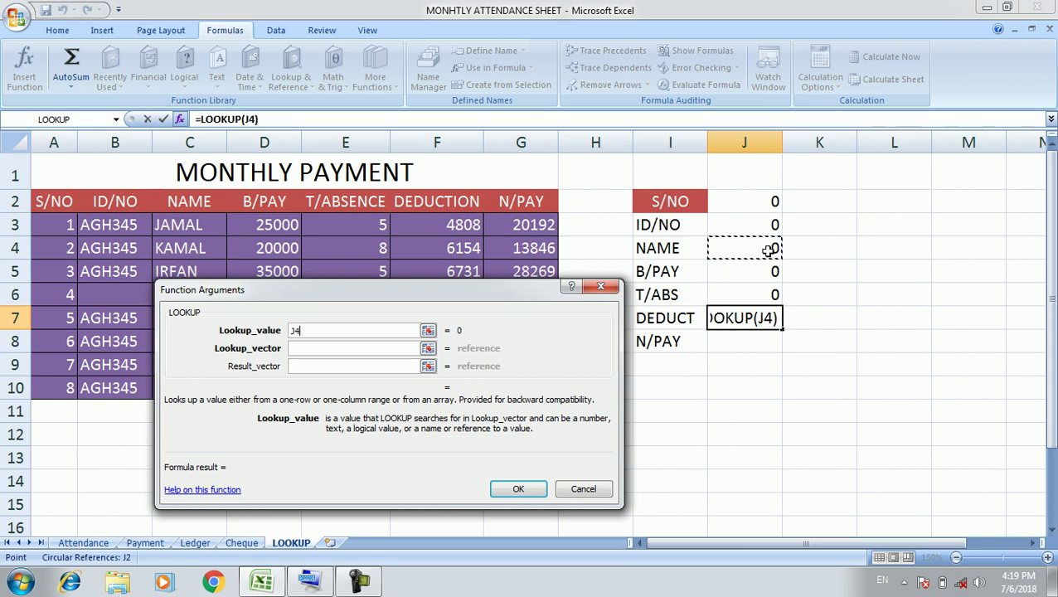
{"action": "left_click", "coordinate": [333, 348]}
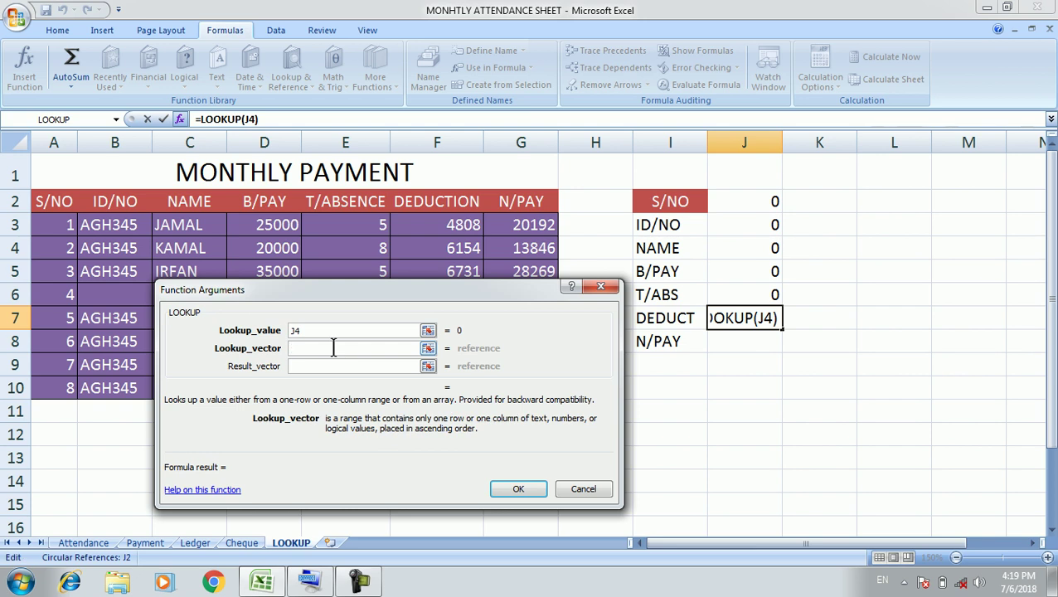
{"action": "left_click_drag", "start_coordinate": [190, 229], "coordinate": [199, 383]}
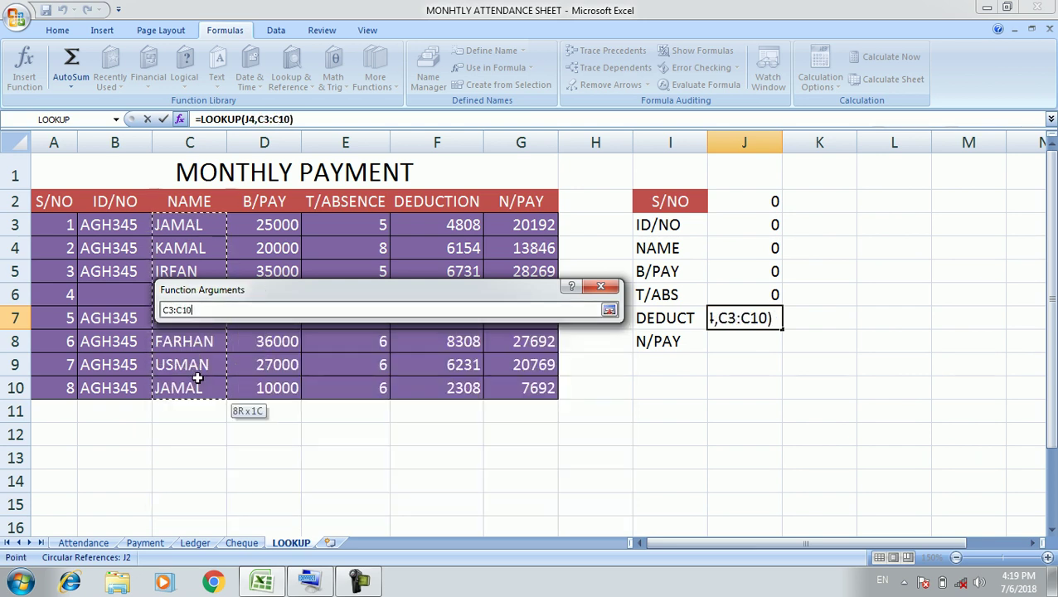
{"action": "key", "text": "Tab"}
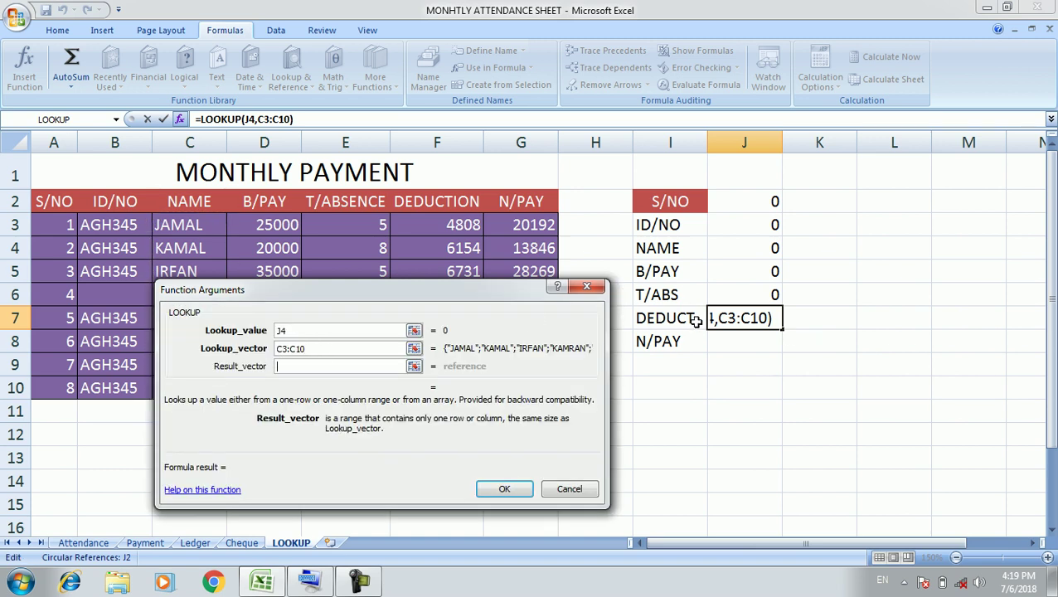
{"action": "left_click_drag", "start_coordinate": [439, 225], "coordinate": [448, 388]}
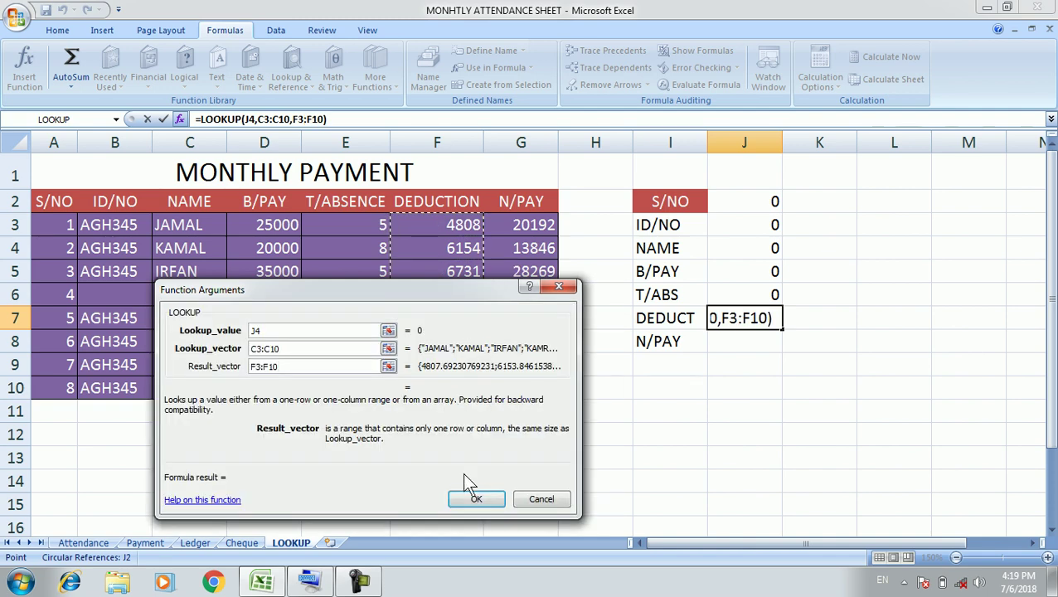
{"action": "left_click", "coordinate": [472, 501]}
{"action": "left_click", "coordinate": [767, 341]}
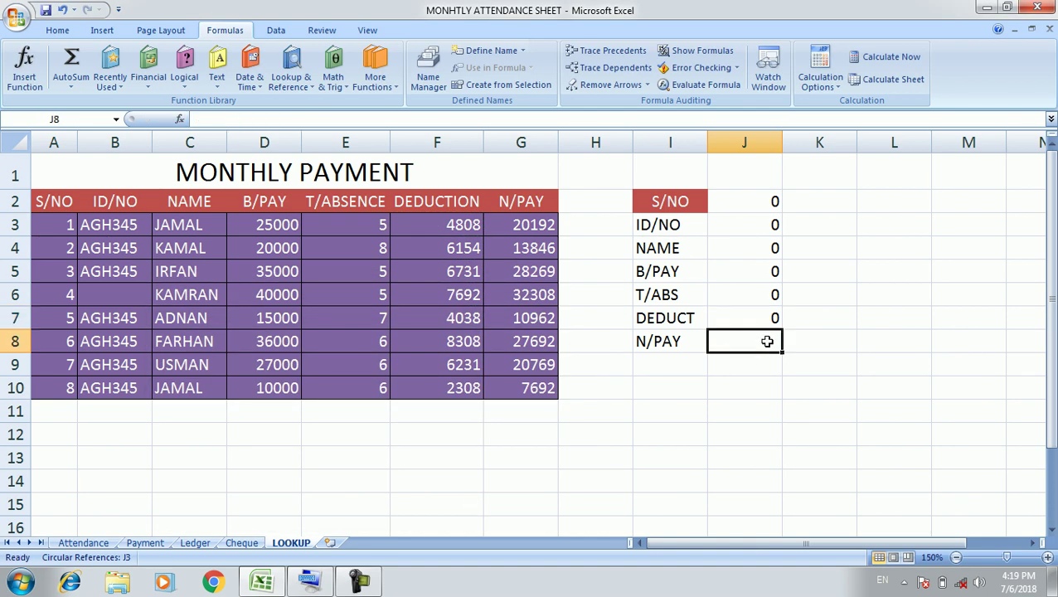
- Start a vector-form LOOKUP function in J8 for net pay
{"action": "left_click", "coordinate": [24, 66]}
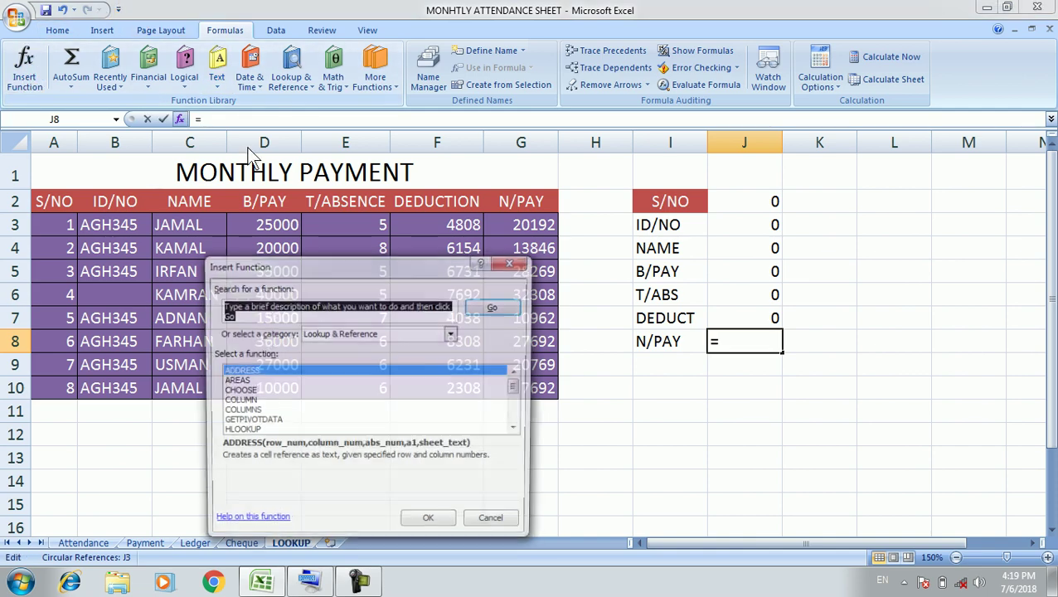
{"action": "left_click", "coordinate": [518, 430]}
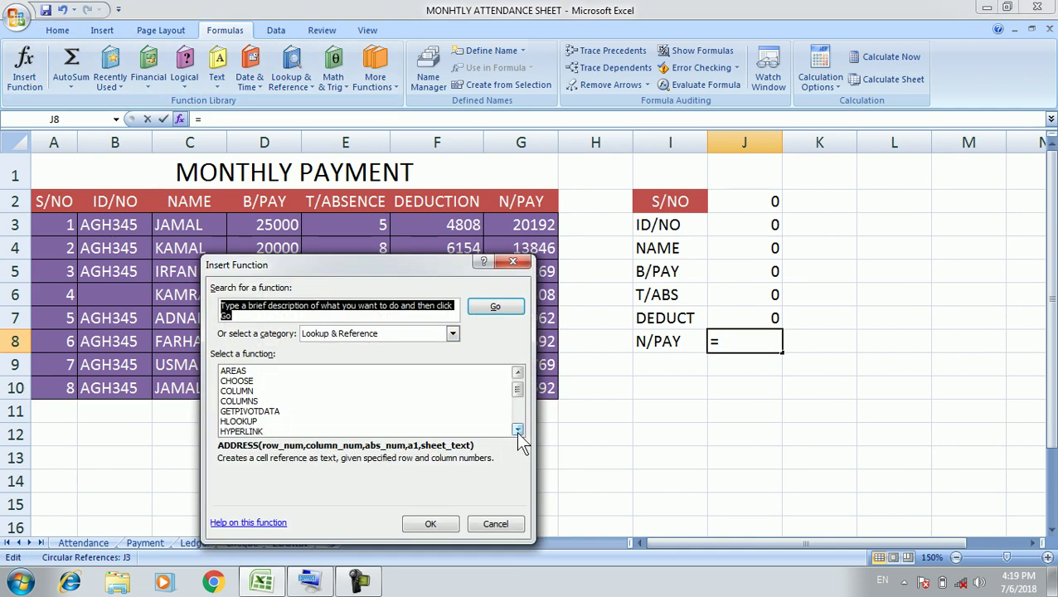
{"action": "left_click", "coordinate": [518, 429]}
{"action": "left_click", "coordinate": [518, 429]}
{"action": "left_click", "coordinate": [517, 429]}
{"action": "left_click", "coordinate": [517, 429]}
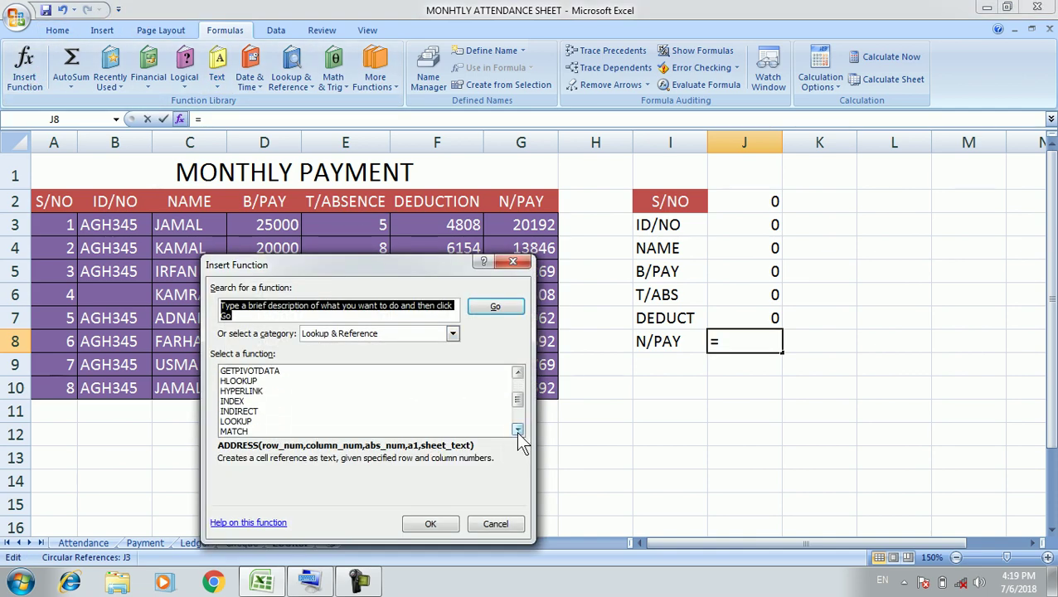
{"action": "double_click", "coordinate": [236, 421]}
{"action": "left_click", "coordinate": [403, 440]}
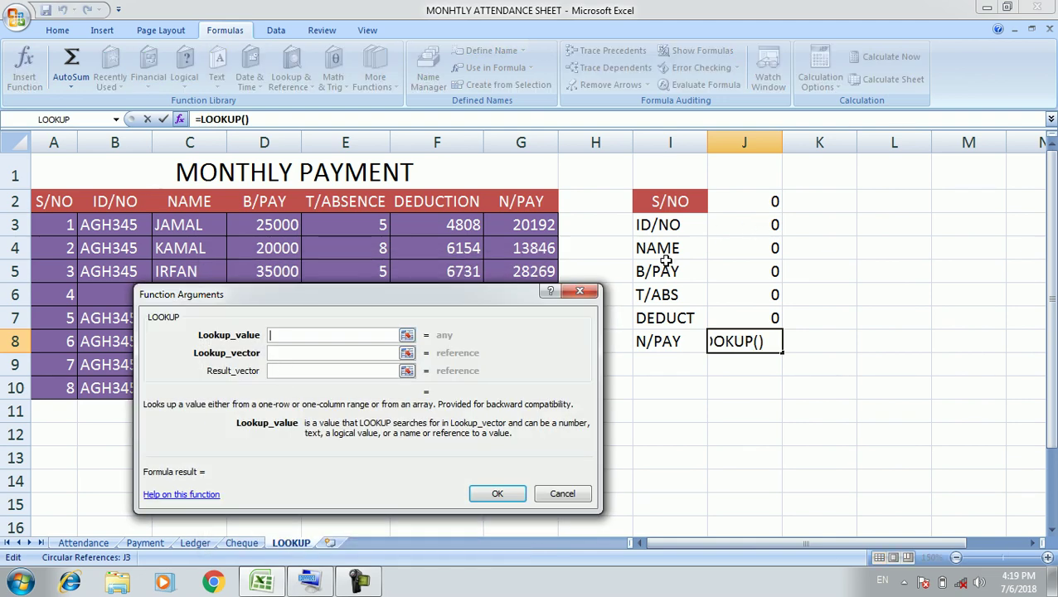
- Set the LOOKUP arguments to J4, C3:C10 and G3:G10, confirm, then reselect J4
{"action": "left_click", "coordinate": [757, 247]}
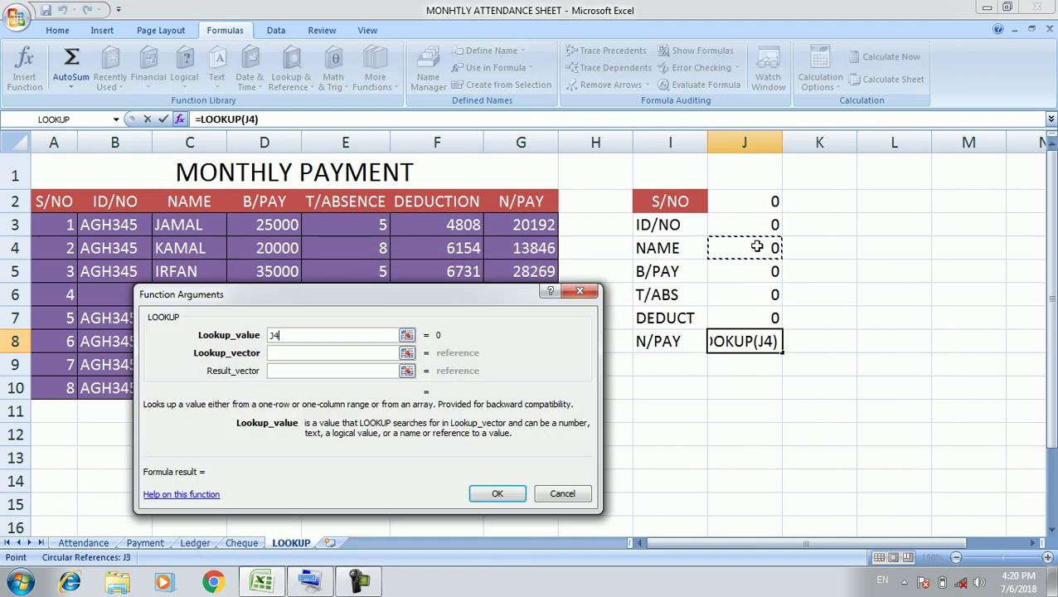
{"action": "left_click", "coordinate": [319, 355]}
{"action": "left_click_drag", "start_coordinate": [199, 225], "coordinate": [202, 385]}
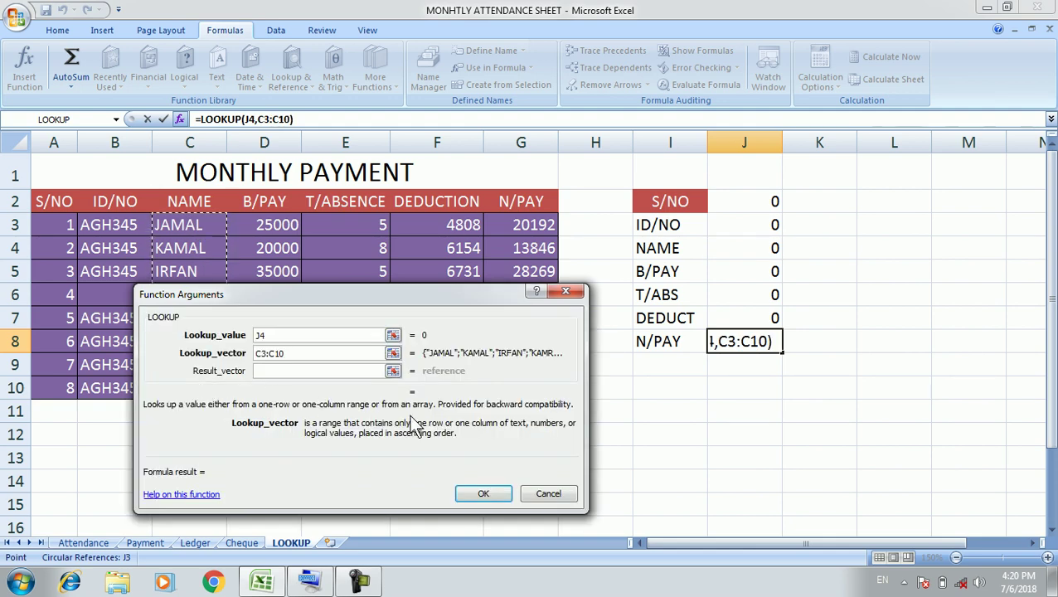
{"action": "key", "text": "Tab"}
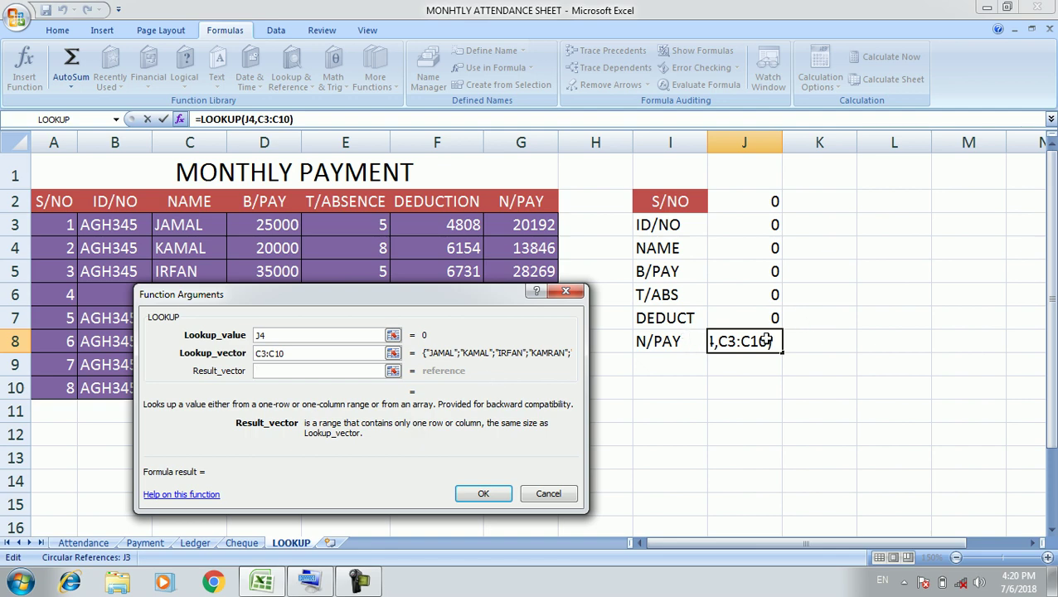
{"action": "left_click", "coordinate": [547, 223]}
{"action": "left_click_drag", "start_coordinate": [546, 223], "coordinate": [541, 387]}
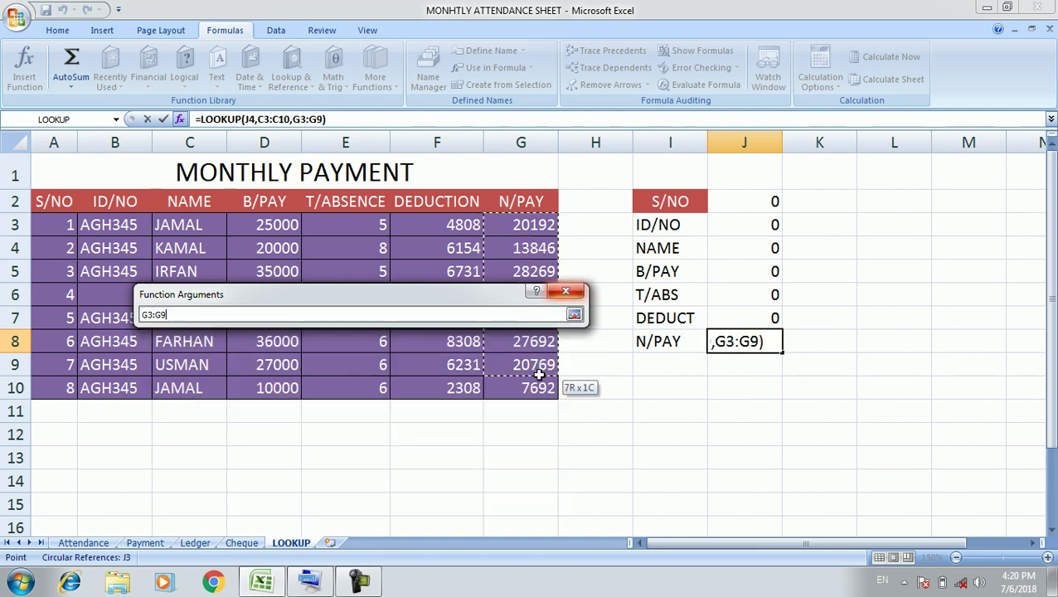
{"action": "left_click", "coordinate": [455, 501]}
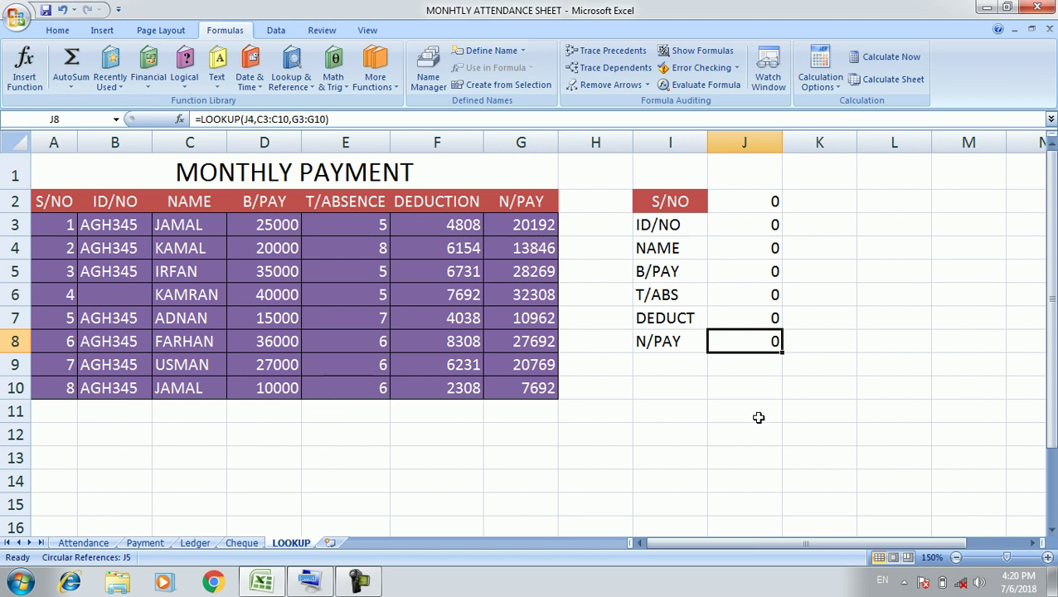
{"action": "left_click", "coordinate": [747, 248]}
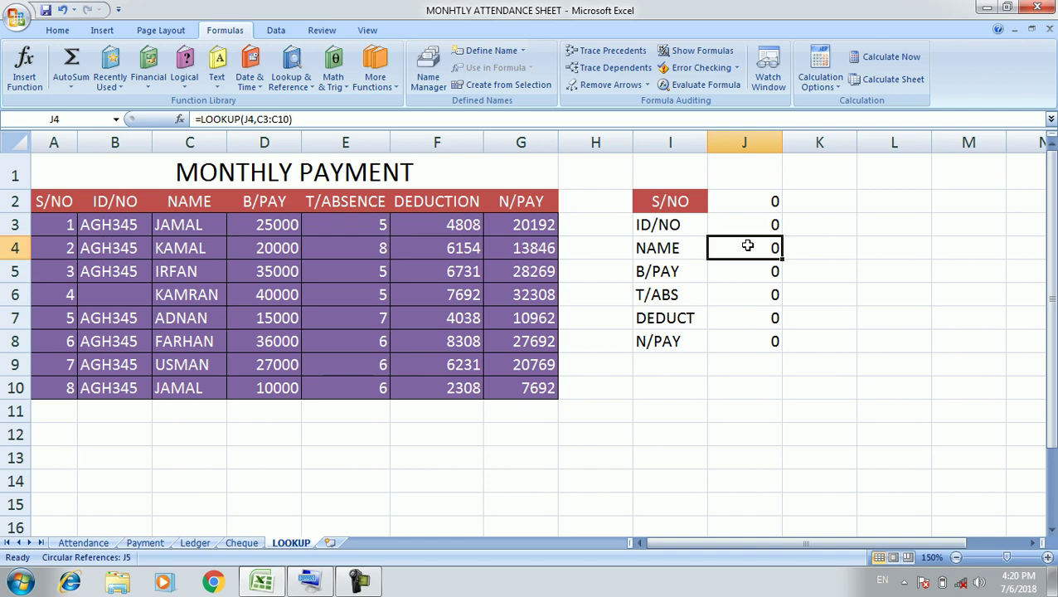
- Enter KAMRAN in J4 to return S/NO 4, pay 40000, 5 absences and net pay 32307.69
{"action": "type", "text": "KAMRAN"}
{"action": "key", "text": "Return"}
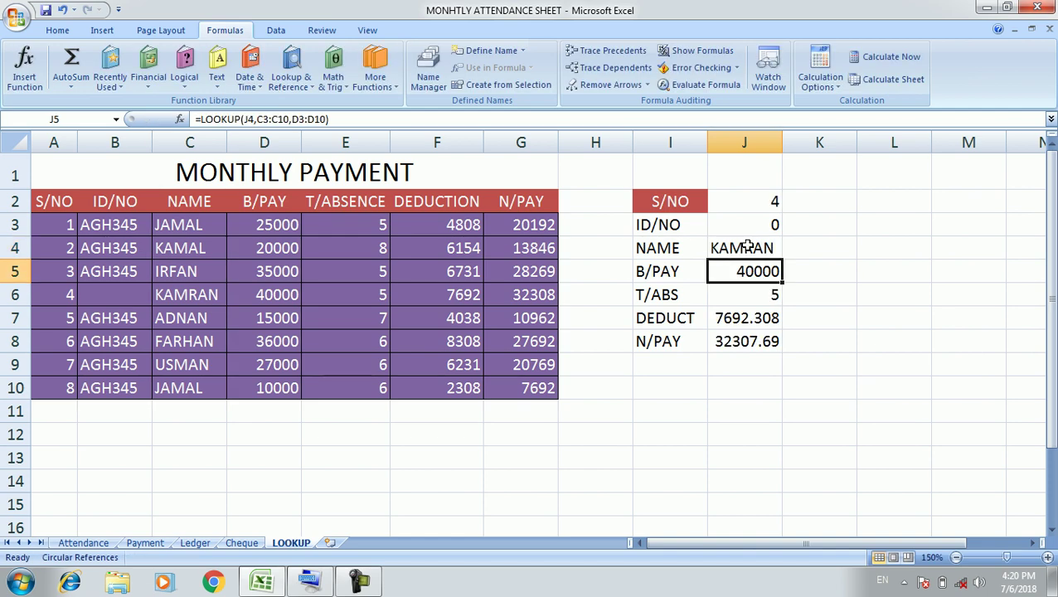
{"action": "left_click", "coordinate": [747, 247]}
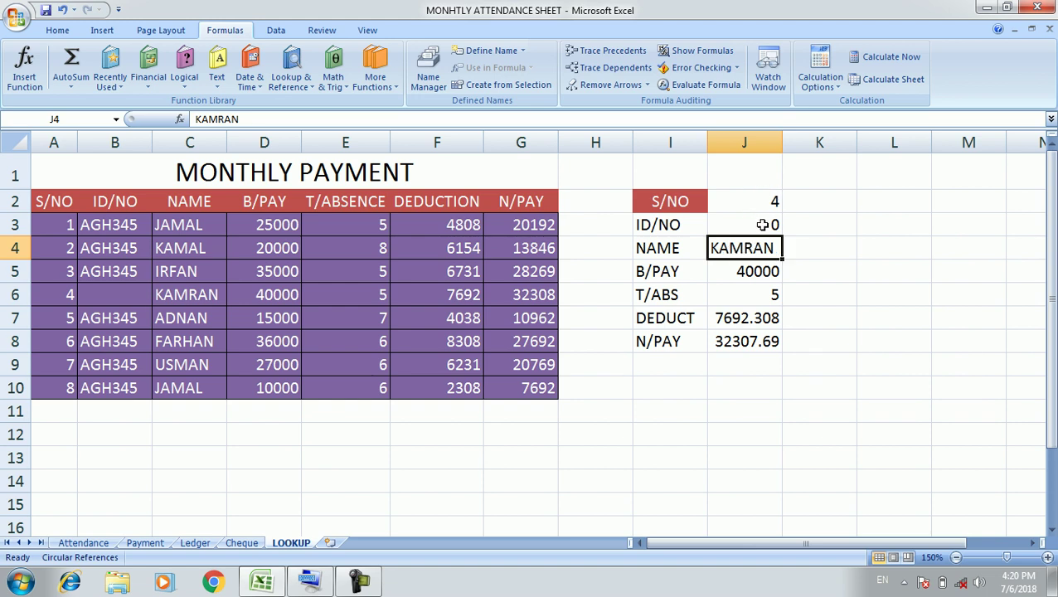
- Fill B6 with the ID AGH346 from B5, then review the DEDUCT and N/PAY formulas
{"action": "left_click", "coordinate": [131, 269]}
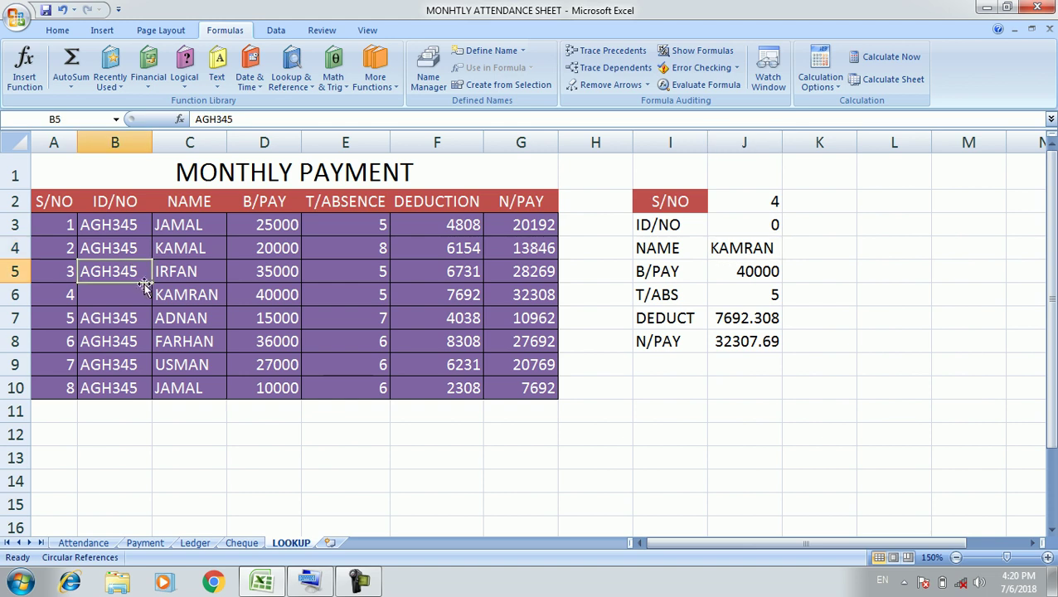
{"action": "left_click_drag", "start_coordinate": [151, 282], "coordinate": [151, 300]}
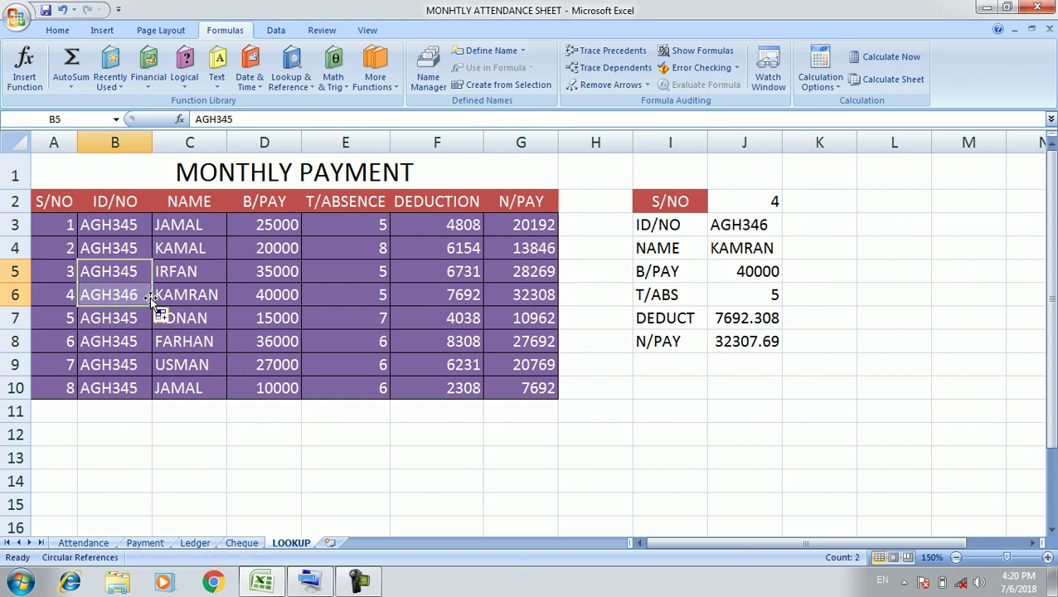
{"action": "left_click", "coordinate": [817, 226]}
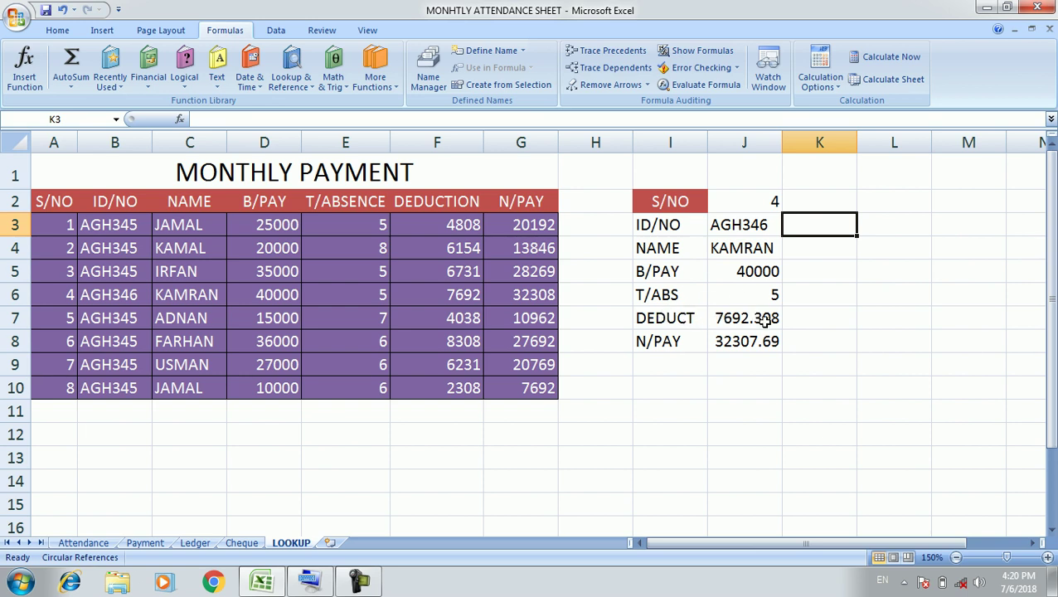
{"action": "left_click", "coordinate": [766, 322]}
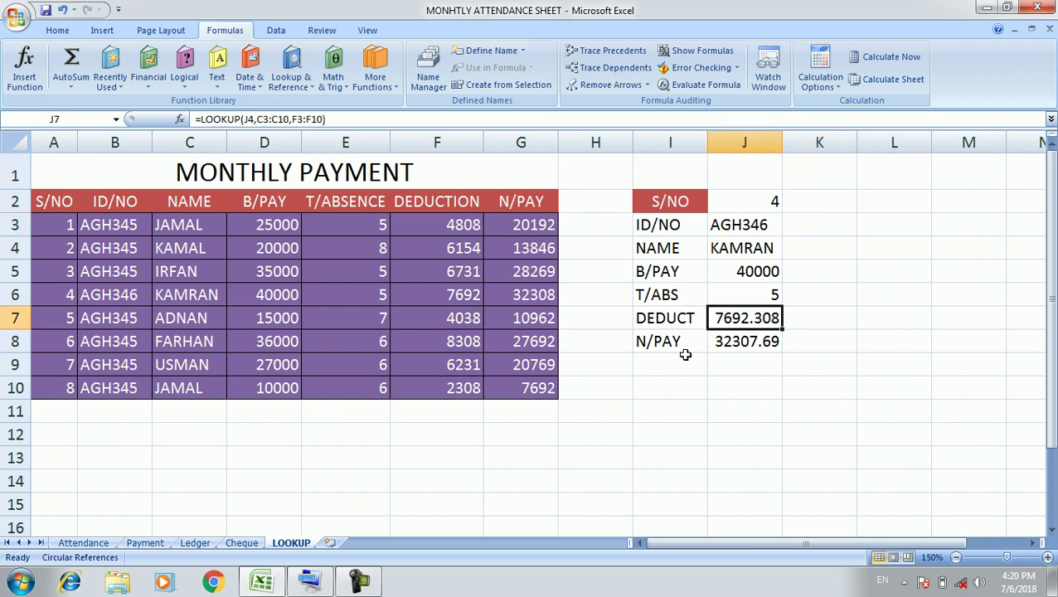
{"action": "left_click", "coordinate": [750, 341]}
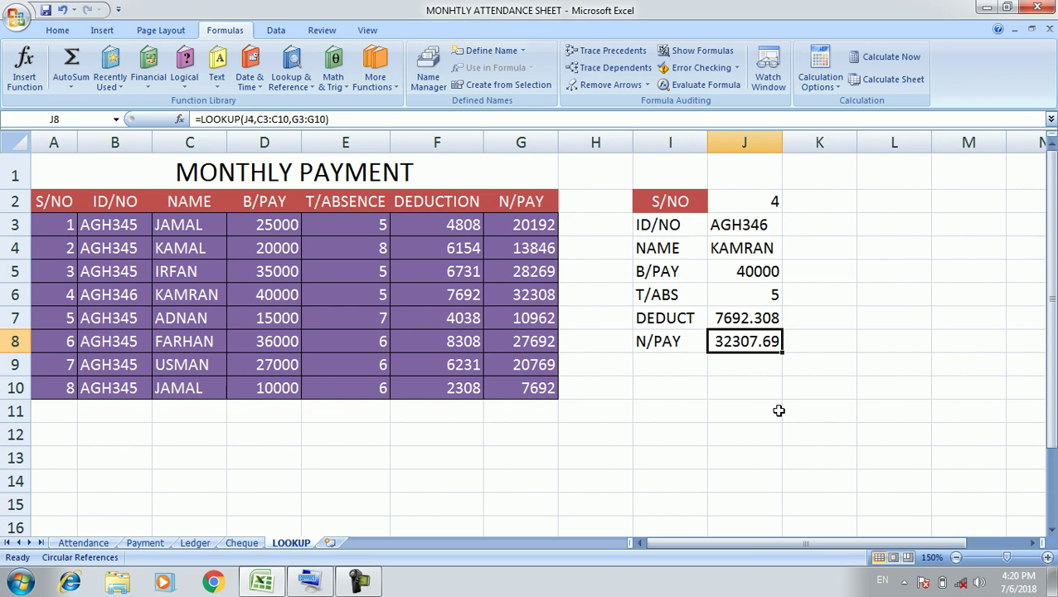
{"action": "left_click", "coordinate": [844, 230]}
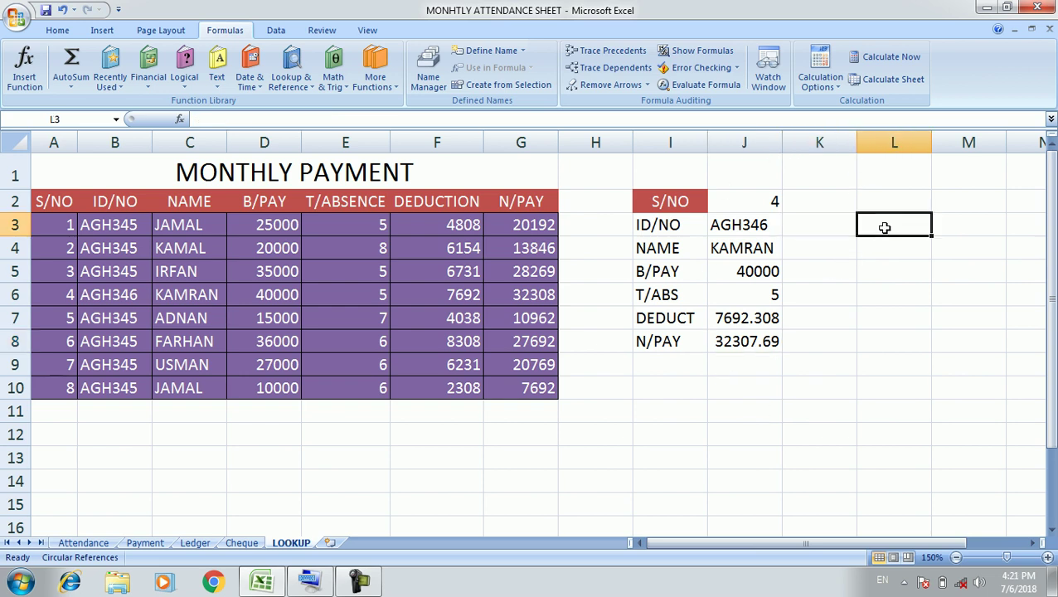
{"action": "left_click_drag", "start_coordinate": [882, 228], "coordinate": [841, 245]}
{"action": "left_click", "coordinate": [841, 246]}
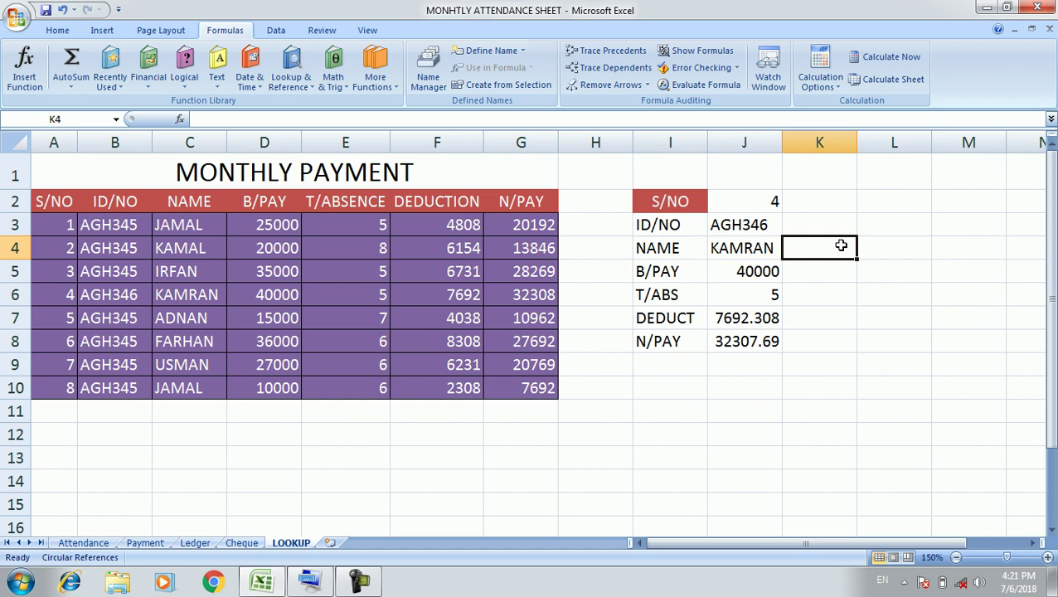
{"action": "left_click", "coordinate": [754, 247]}
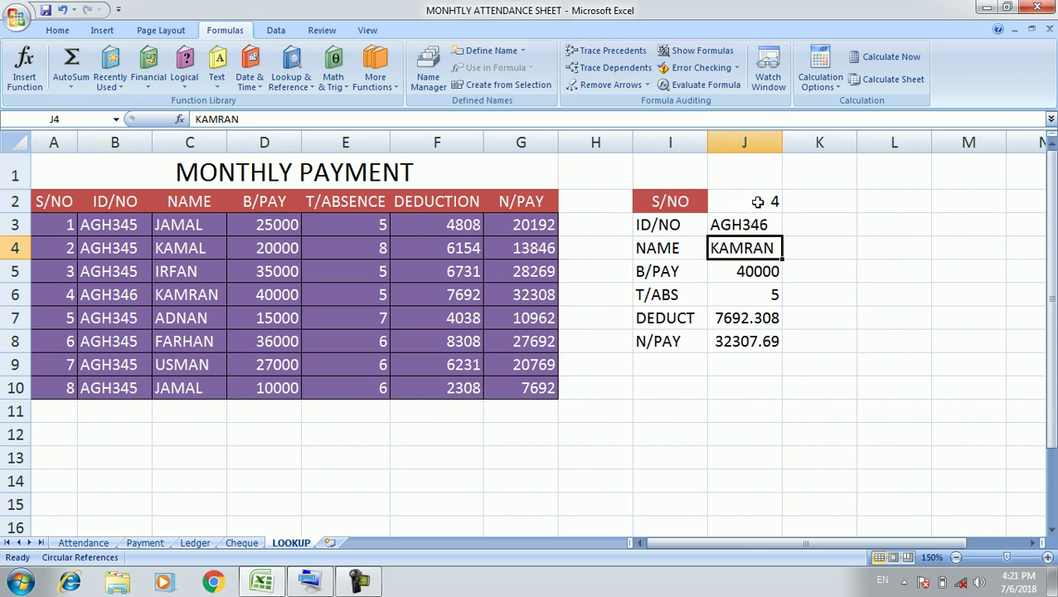
{"action": "left_click", "coordinate": [756, 202]}
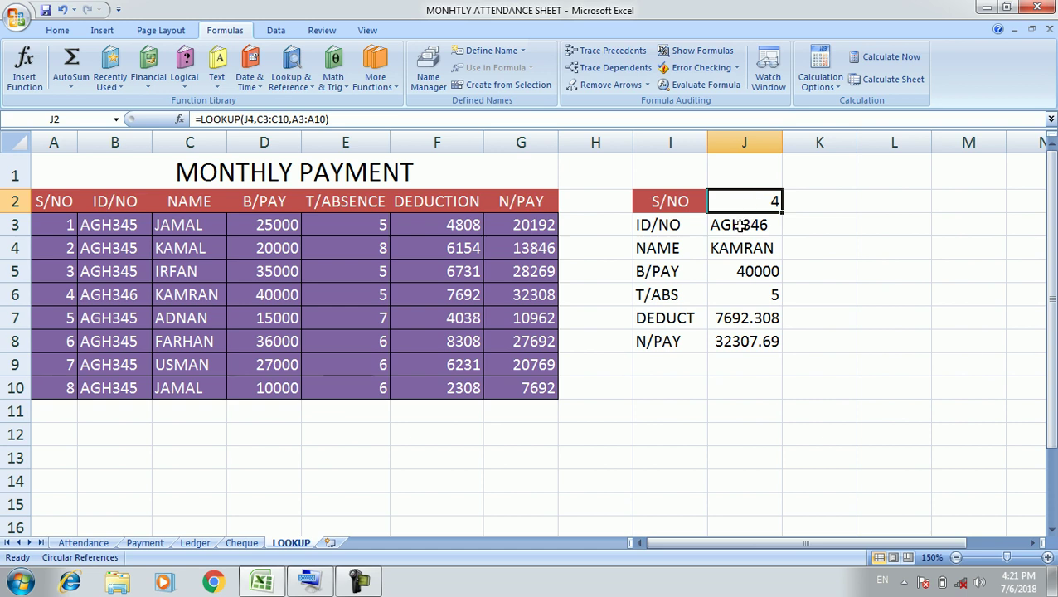
{"action": "left_click", "coordinate": [747, 225]}
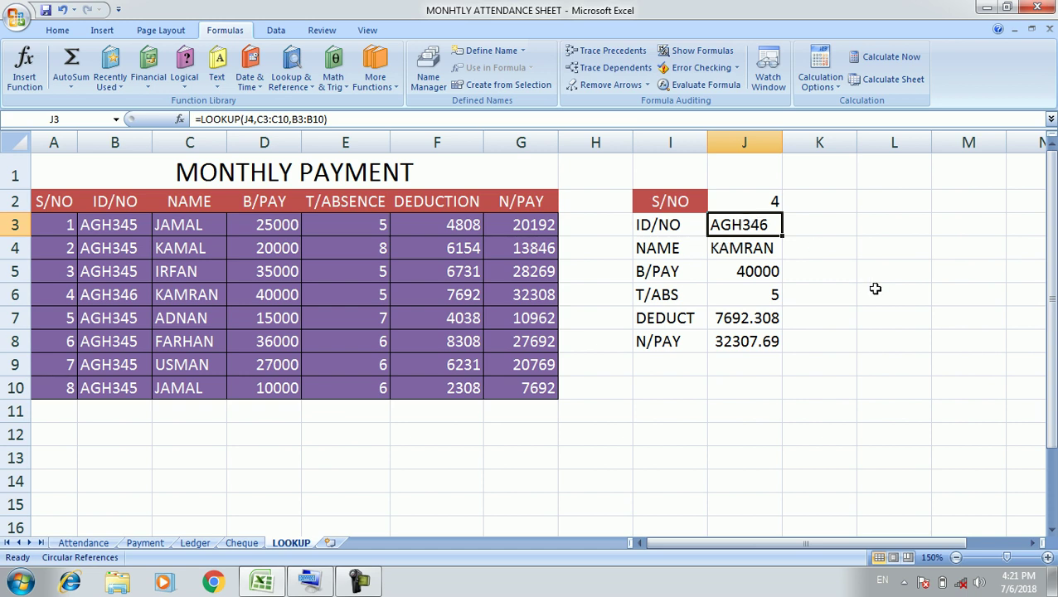
{"action": "left_click", "coordinate": [752, 247]}
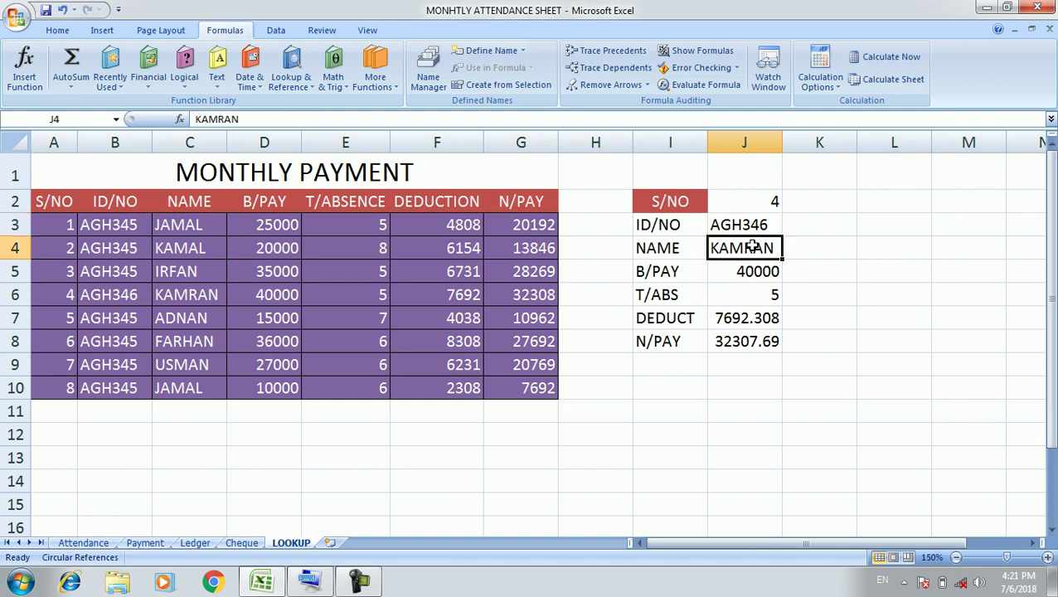
- Look up ADNAN in J4, then undo an accidental narrowing of column J
{"action": "type", "text": "ADNAN"}
{"action": "key", "text": "Return"}
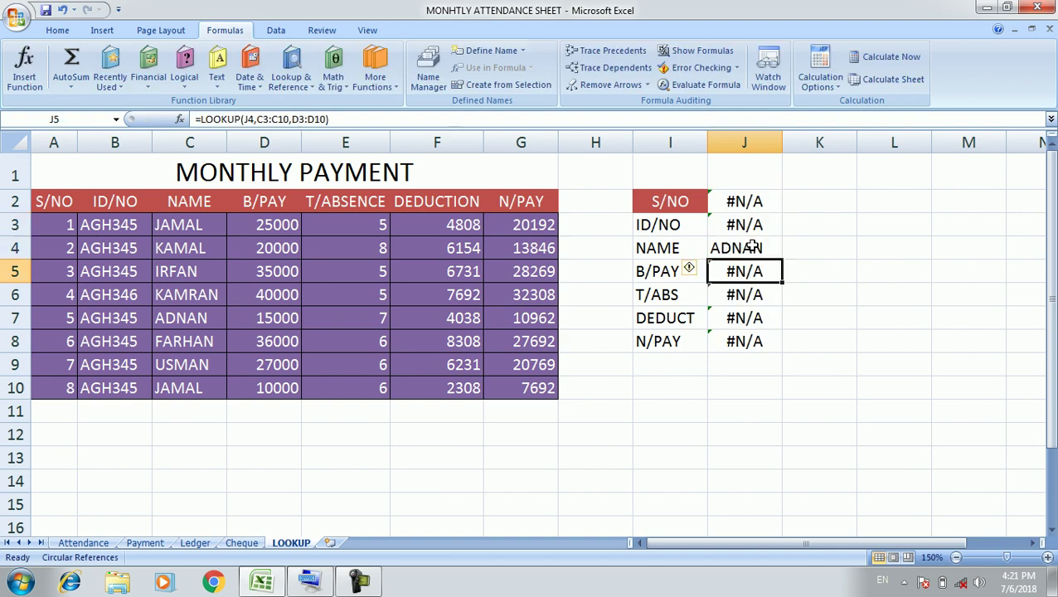
{"action": "key", "text": "Up"}
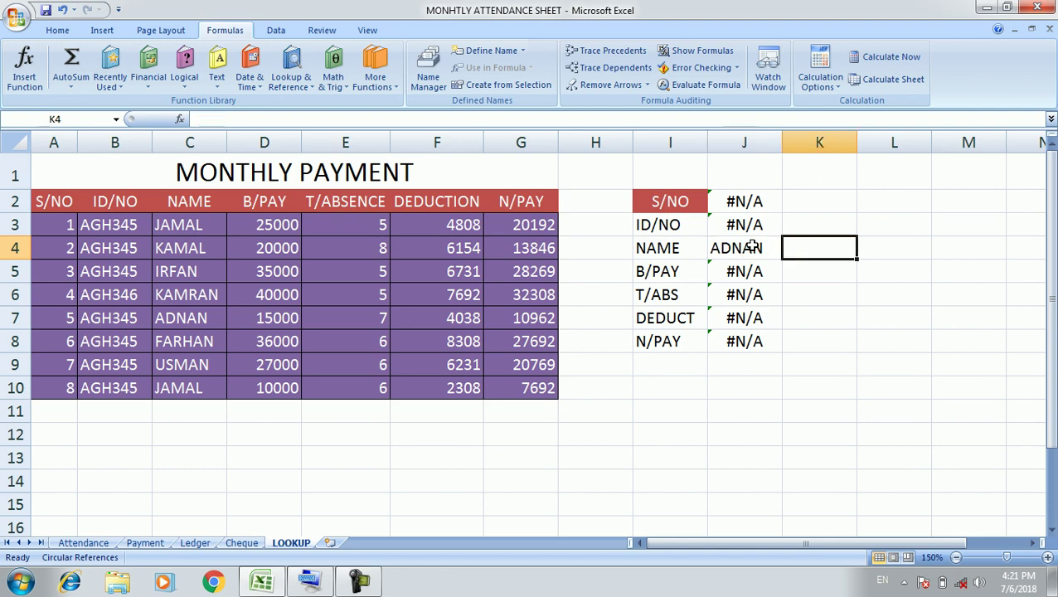
{"action": "key", "text": "Right"}
{"action": "left_click", "coordinate": [733, 247]}
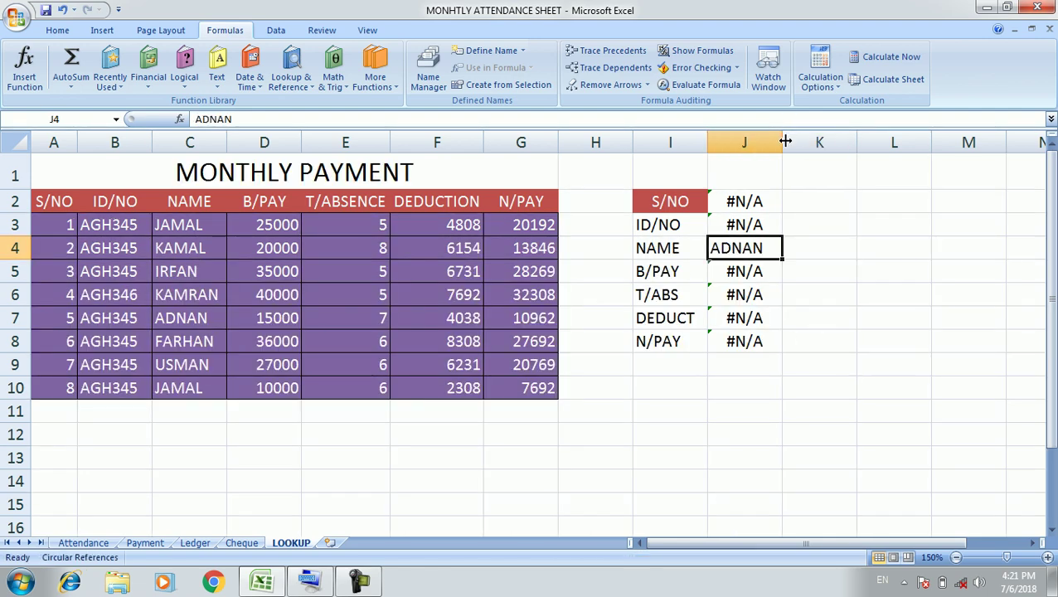
{"action": "left_click_drag", "start_coordinate": [785, 142], "coordinate": [773, 142]}
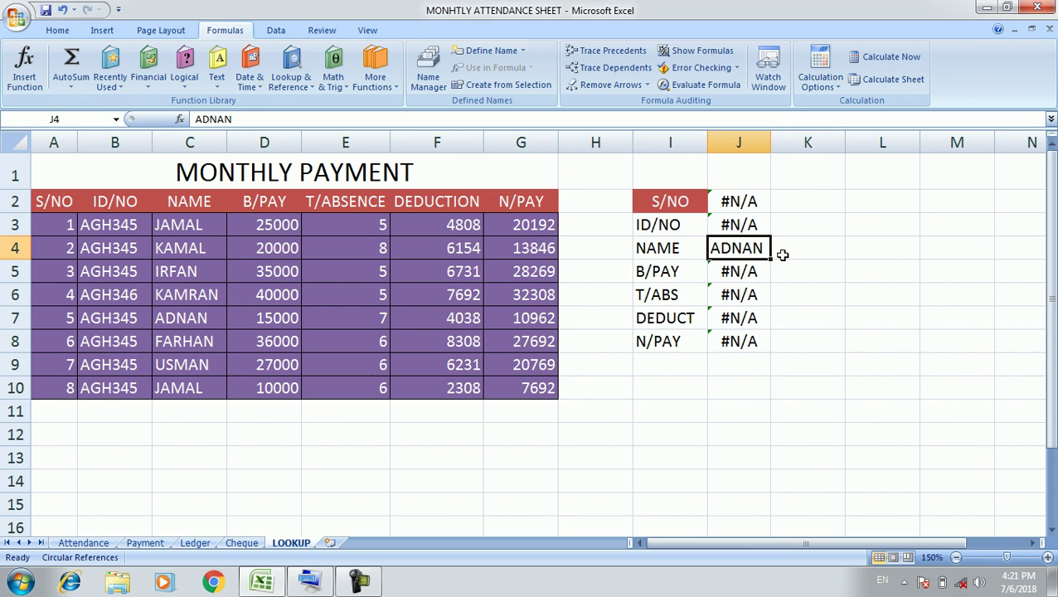
{"action": "key", "text": "ctrl+z"}
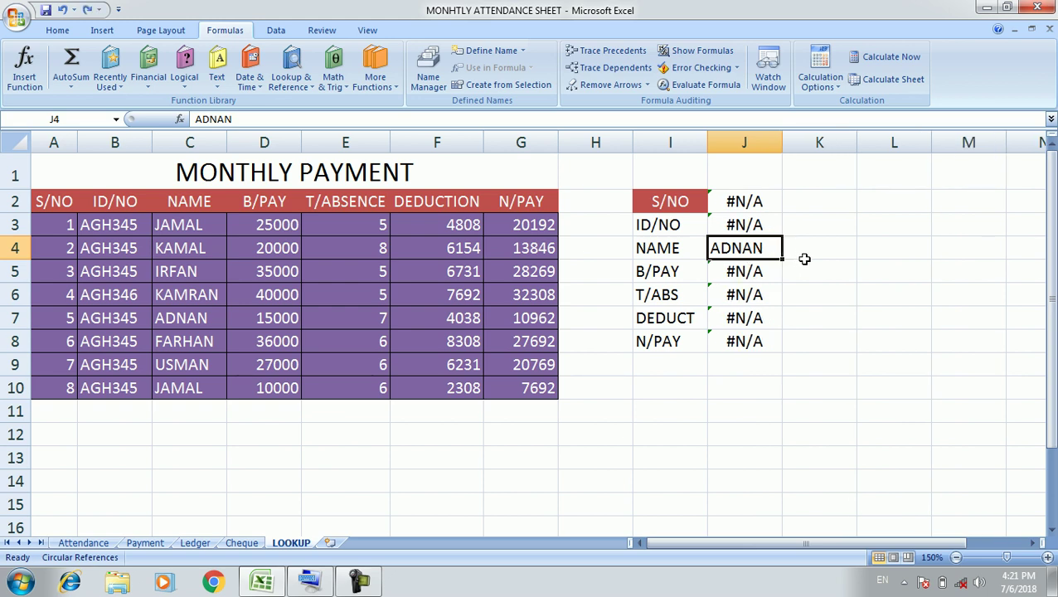
- Look up FARHAN, then KAMAL, returning S/NO 2, ID AGH345 and pay 20000
{"action": "type", "text": "FA"}
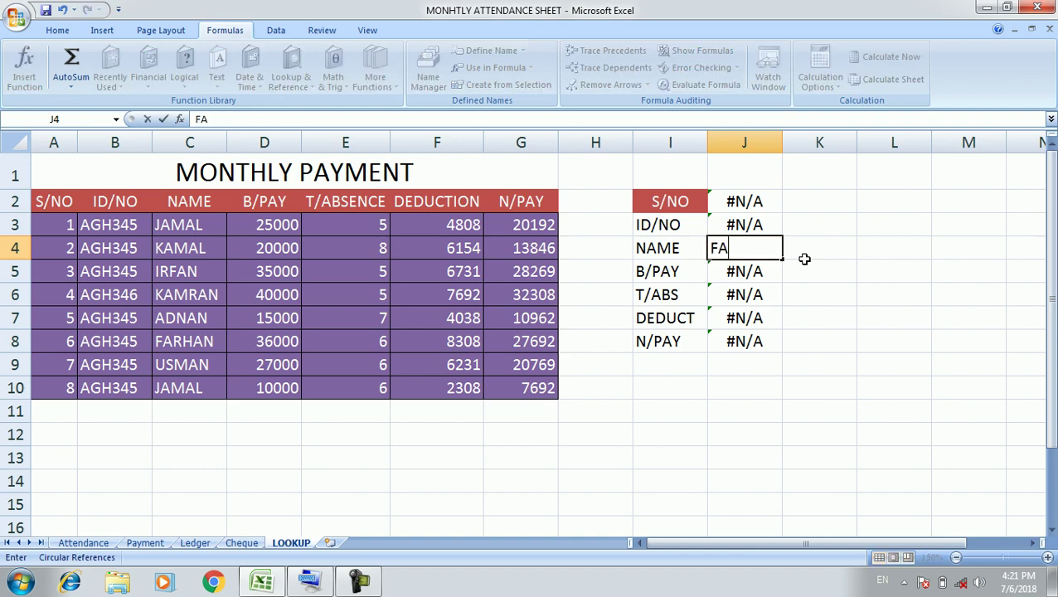
{"action": "type", "text": "RHAN"}
{"action": "key", "text": "Return"}
{"action": "key", "text": "Up"}
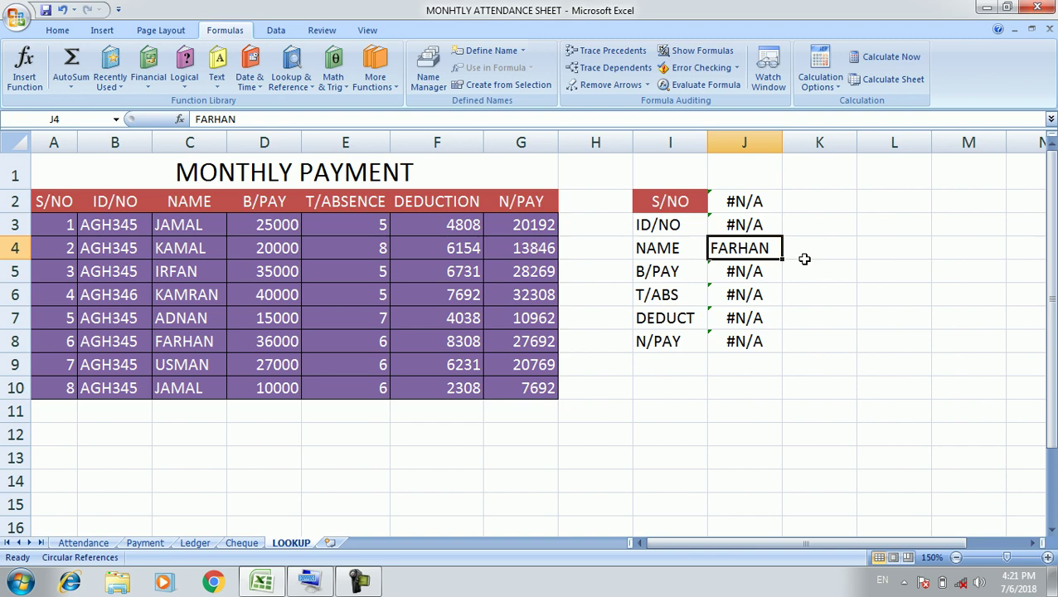
{"action": "type", "text": "KAMAL"}
{"action": "key", "text": "Return"}
{"action": "key", "text": "Up"}
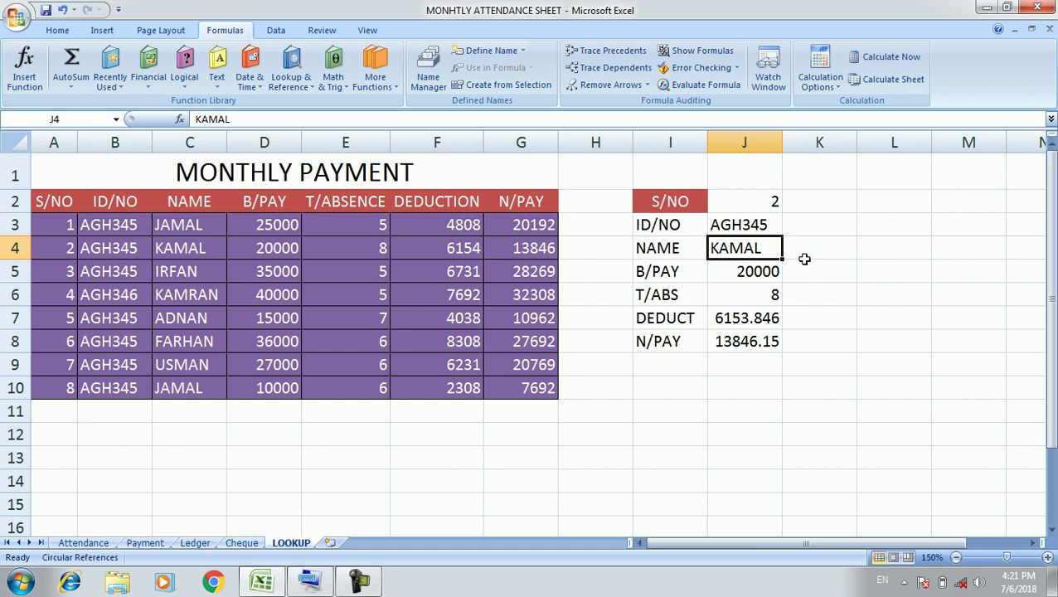
- Move the NAME/KAMAL row into row 2, shifting S/NO and ID/NO down one row
{"action": "left_click", "coordinate": [845, 251]}
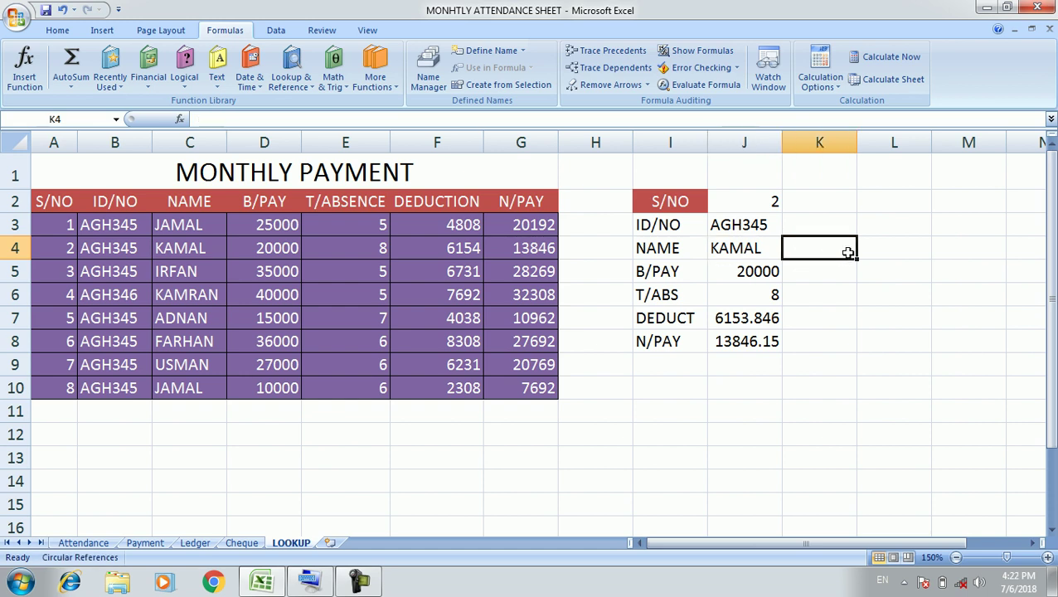
{"action": "left_click", "coordinate": [671, 248]}
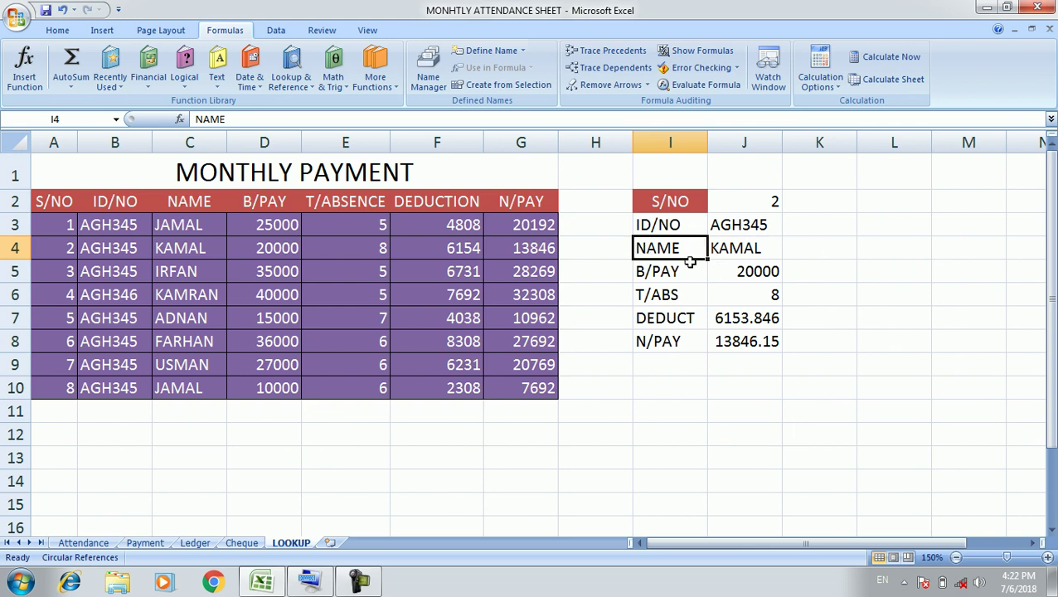
{"action": "left_click_drag", "start_coordinate": [673, 248], "coordinate": [744, 248]}
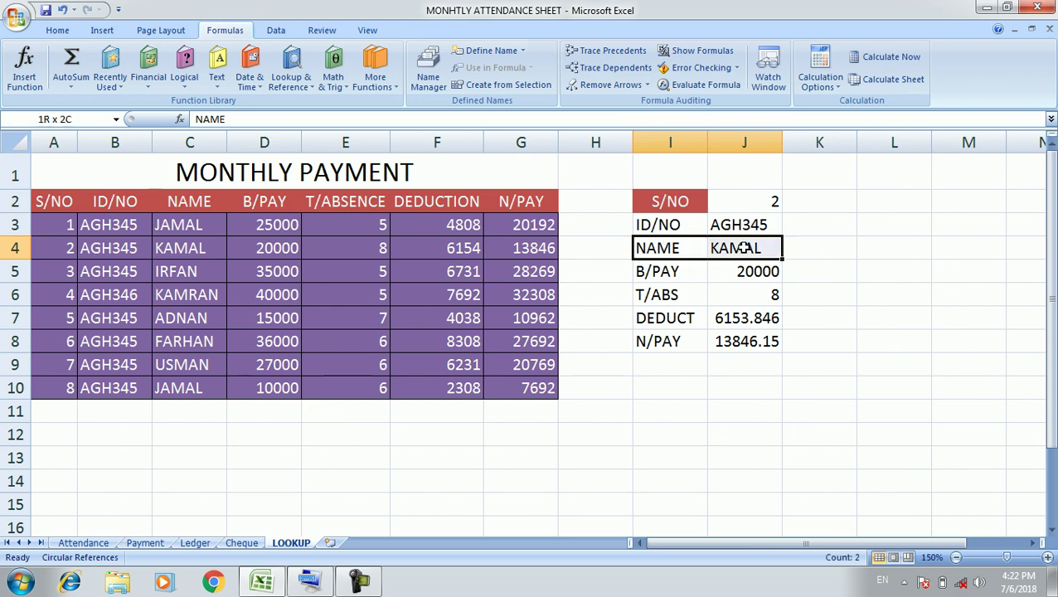
{"action": "key", "text": "ctrl+c"}
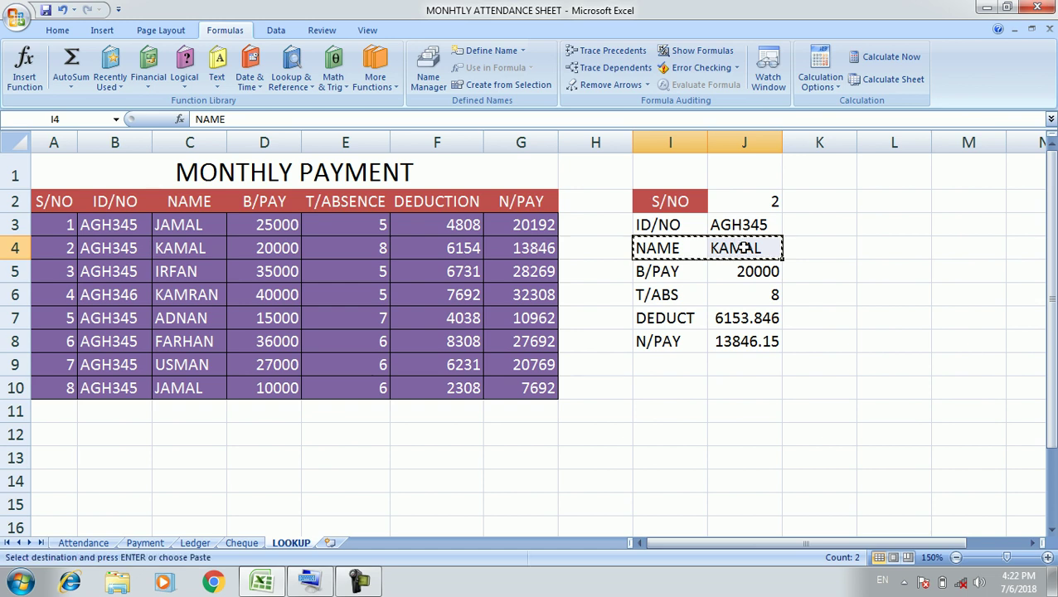
{"action": "left_click", "coordinate": [670, 182]}
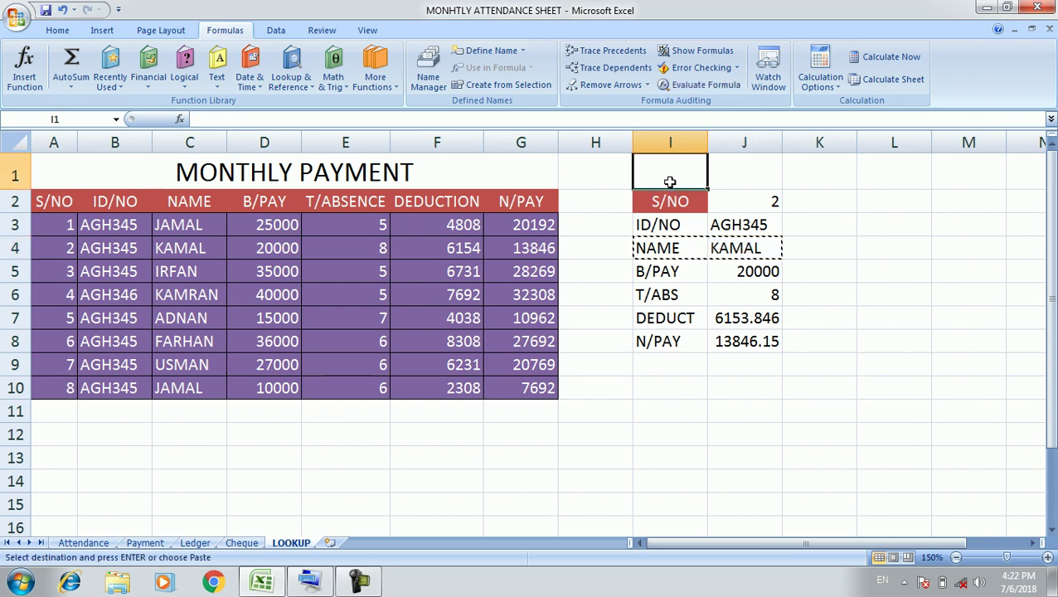
{"action": "key", "text": "ctrl+v"}
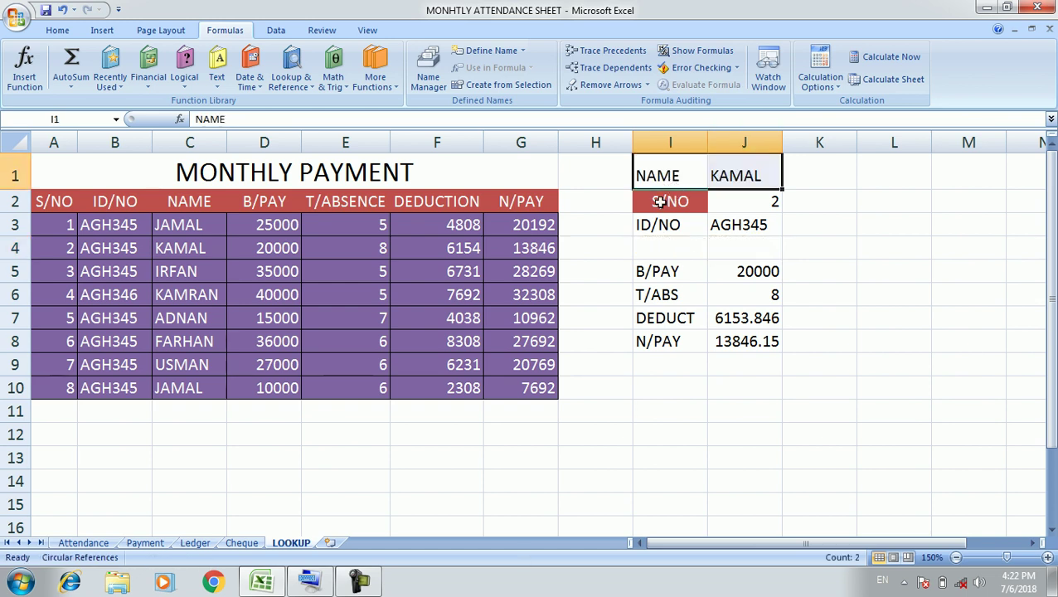
{"action": "mouse_move", "coordinate": [670, 202]}
{"action": "left_mouse_down"}
{"action": "mouse_move", "coordinate": [780, 240]}
{"action": "mouse_move", "coordinate": [776, 258]}
{"action": "left_mouse_up"}
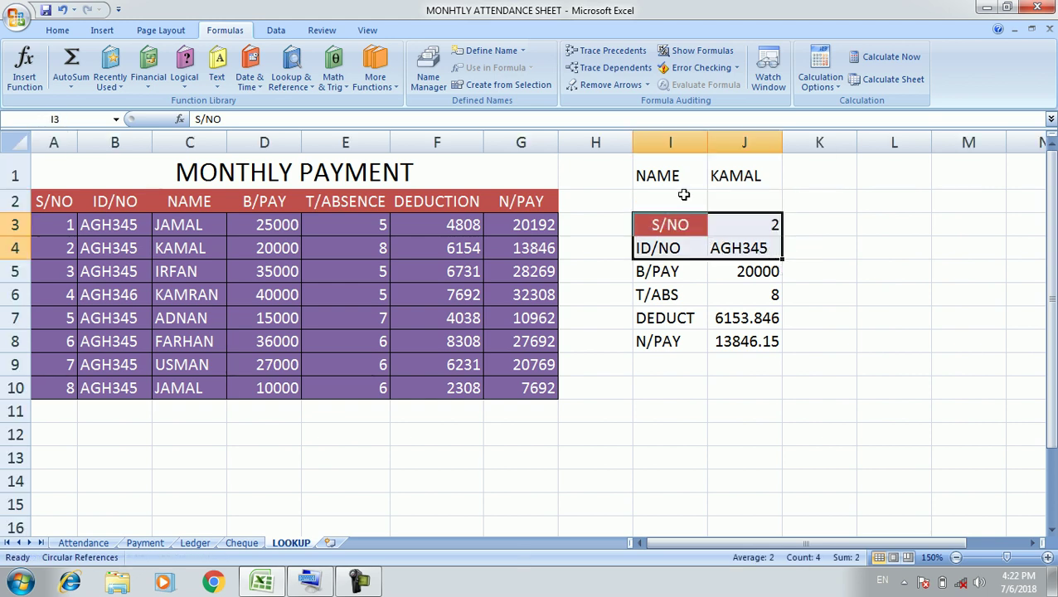
{"action": "left_click_drag", "start_coordinate": [673, 174], "coordinate": [719, 176]}
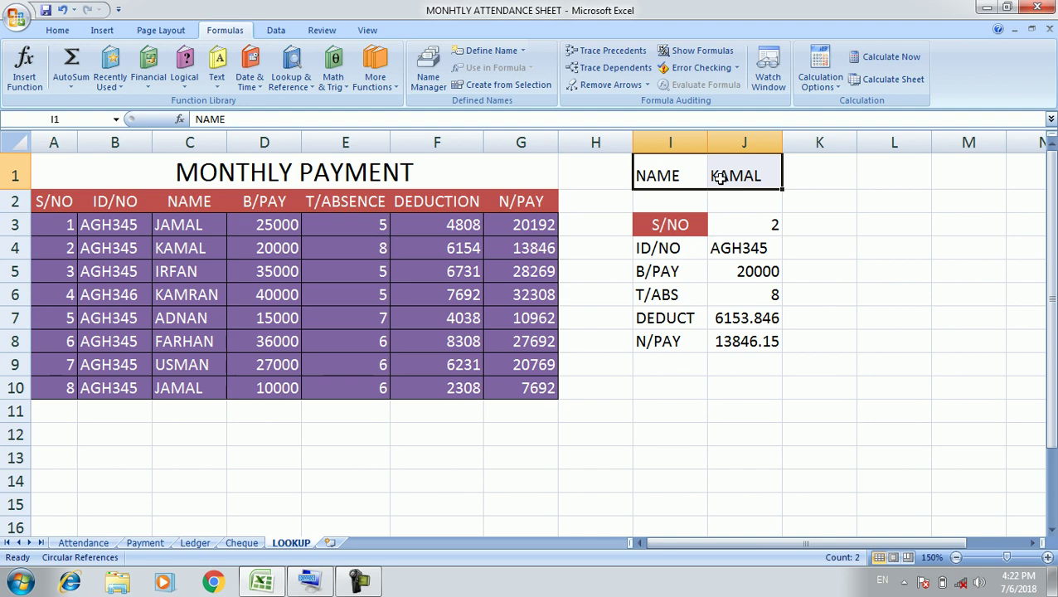
{"action": "key", "text": "ctrl+c"}
{"action": "left_click", "coordinate": [676, 198]}
{"action": "key", "text": "Return"}
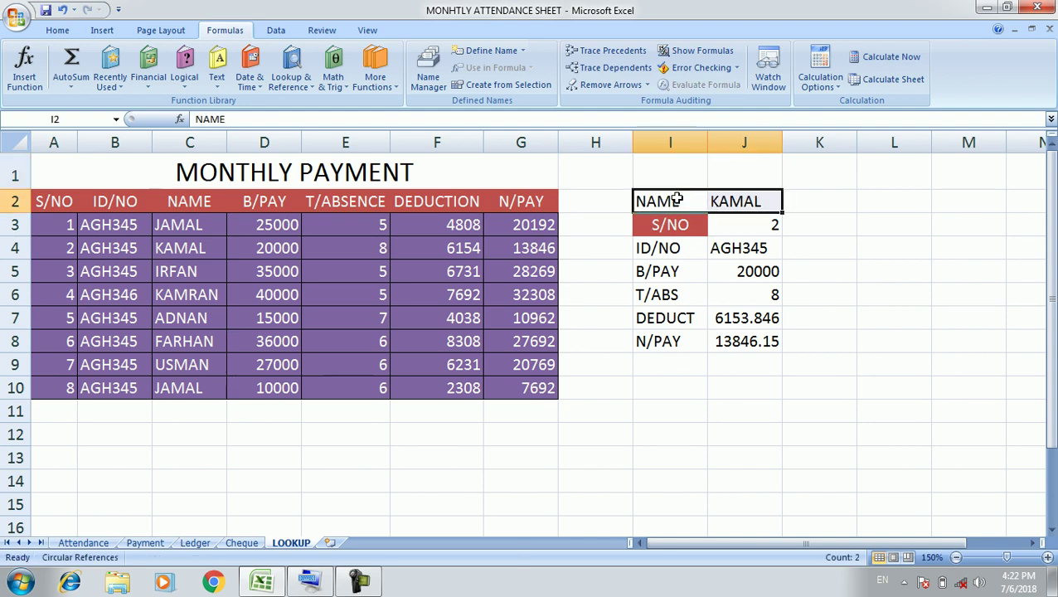
- Reset the S/NO label in I3 to the Normal cell style, then select J2
{"action": "left_click", "coordinate": [673, 224]}
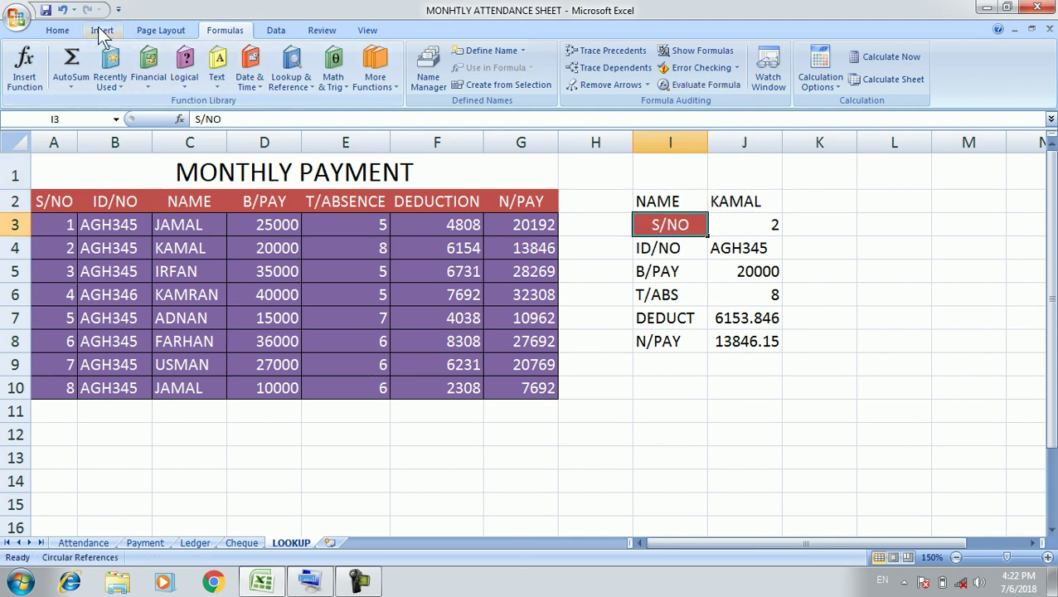
{"action": "left_click", "coordinate": [60, 31]}
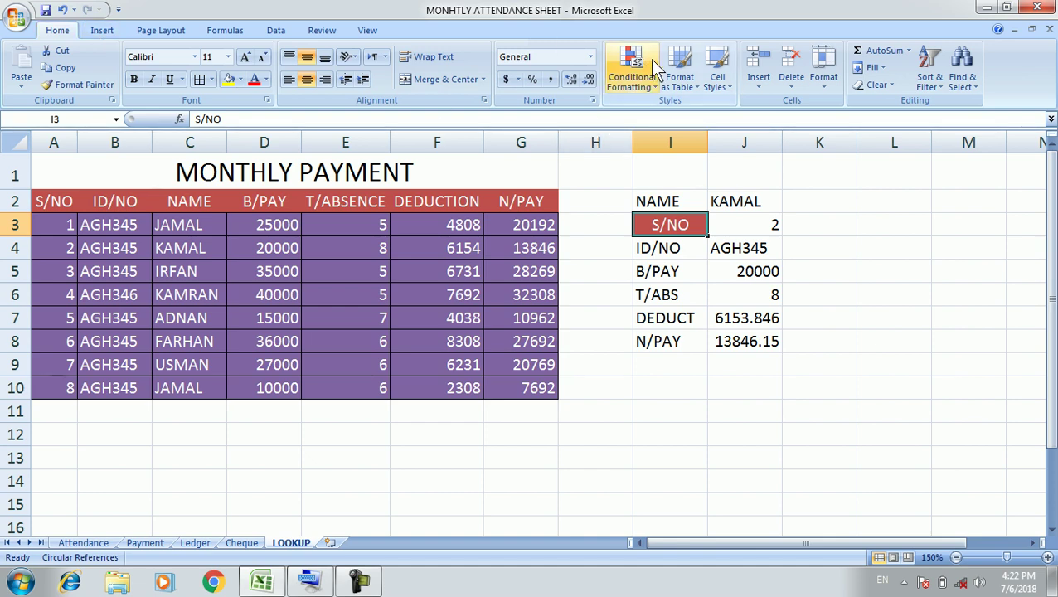
{"action": "left_click", "coordinate": [723, 88]}
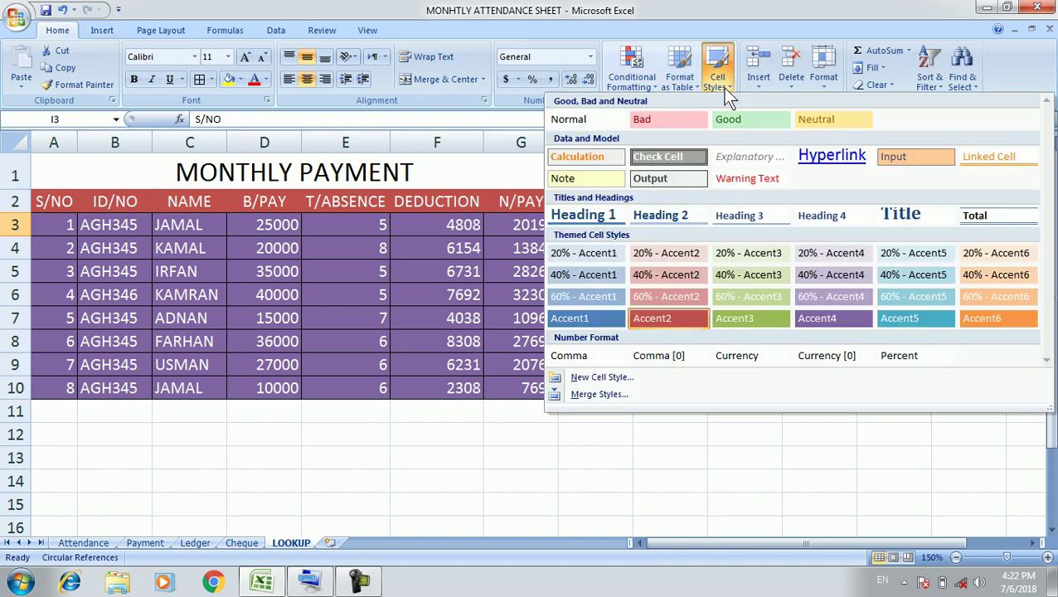
{"action": "left_click", "coordinate": [572, 118]}
{"action": "left_click", "coordinate": [800, 202]}
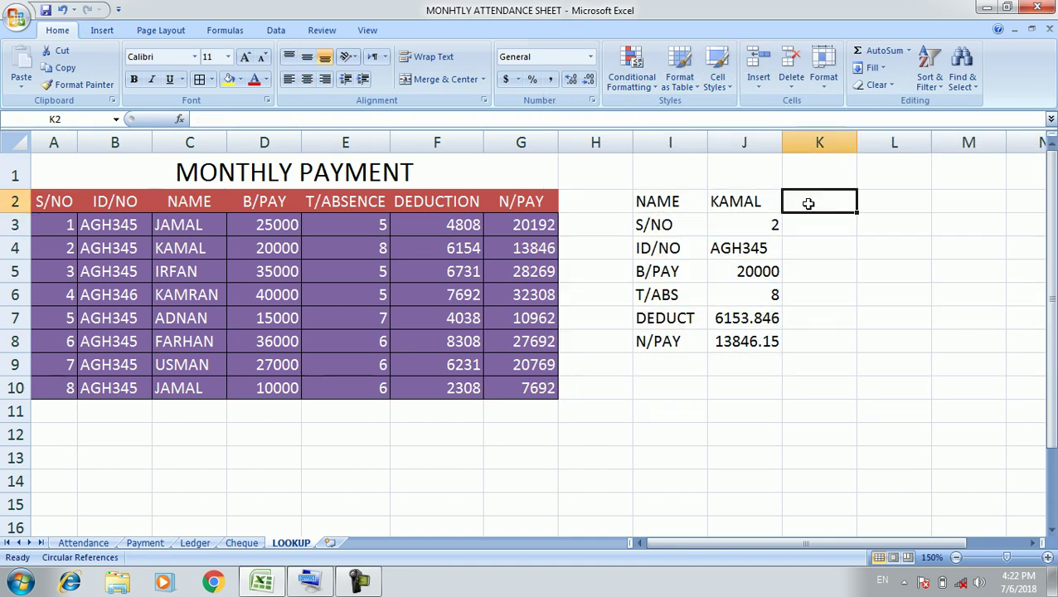
{"action": "left_click", "coordinate": [765, 204]}
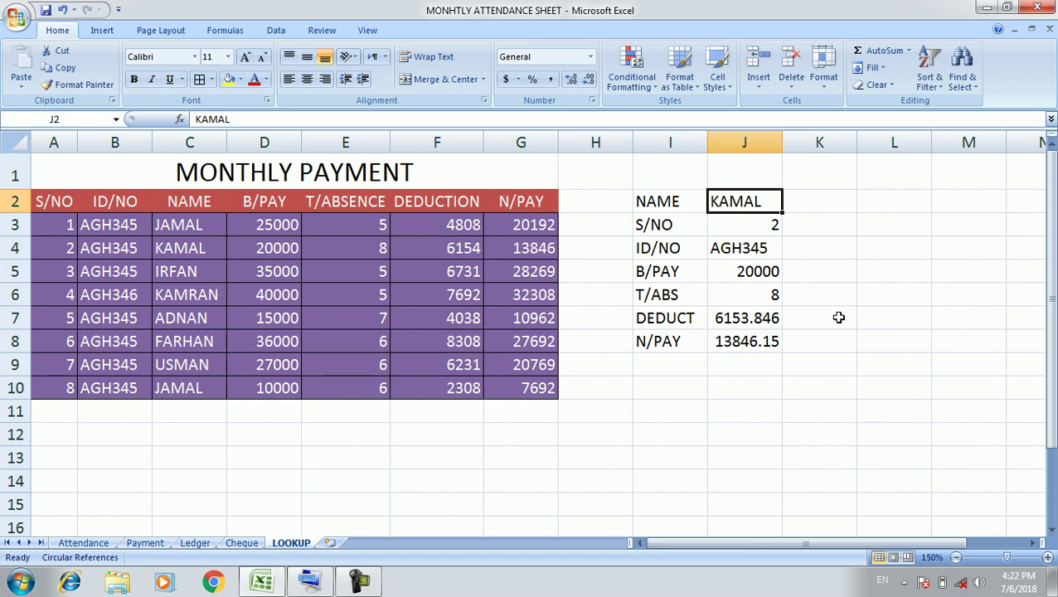
- Look up JAMAL, KAMAL, IRFAN and KAMRAN in turn in the J2 name cell
{"action": "type", "text": "JAMAL"}
{"action": "key", "text": "Return"}
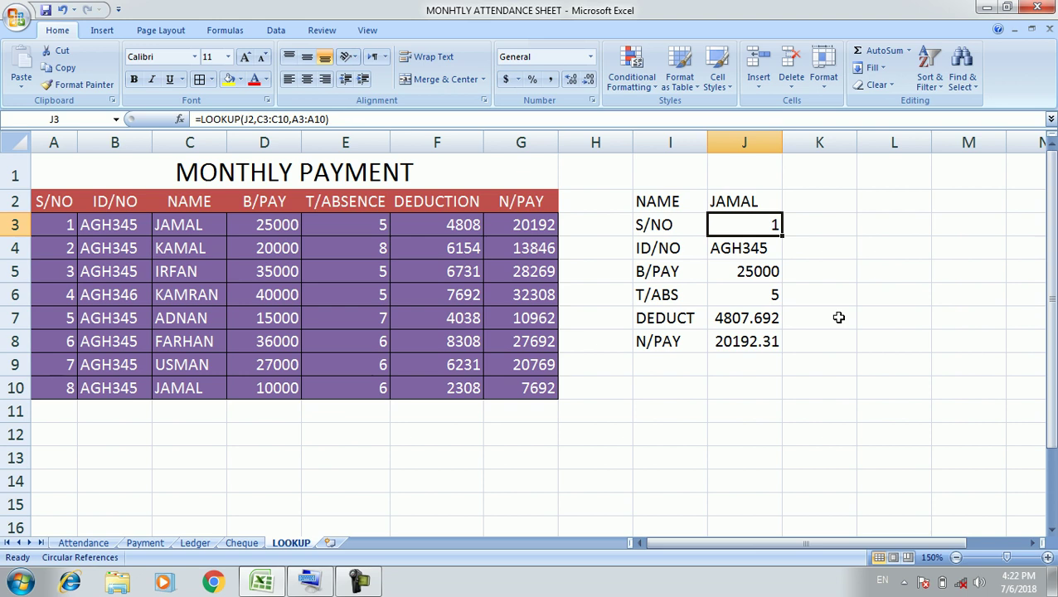
{"action": "key", "text": "Up"}
{"action": "type", "text": "KAMAL"}
{"action": "key", "text": "Return"}
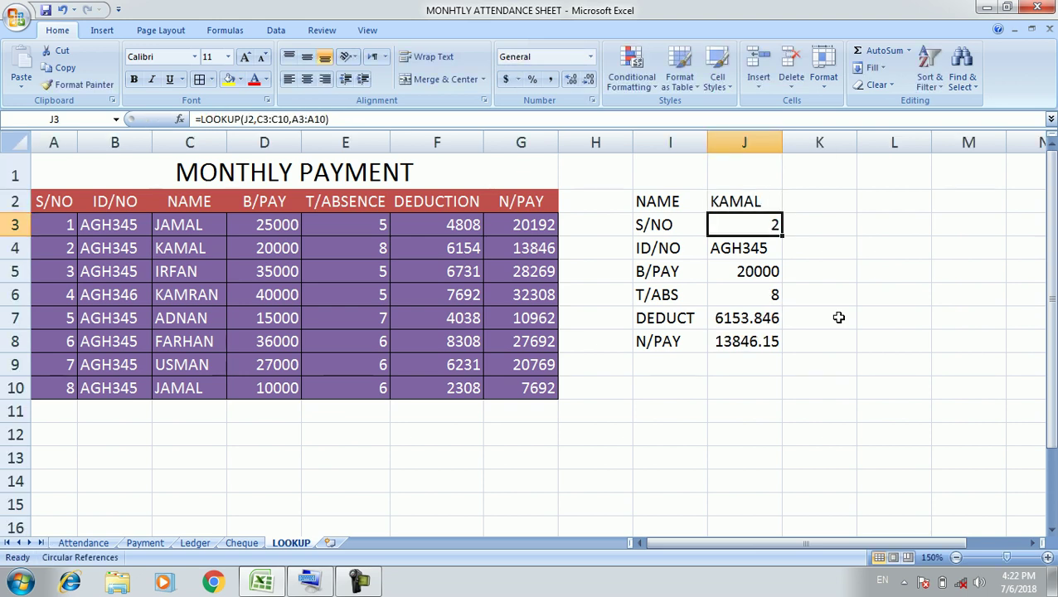
{"action": "key", "text": "Up"}
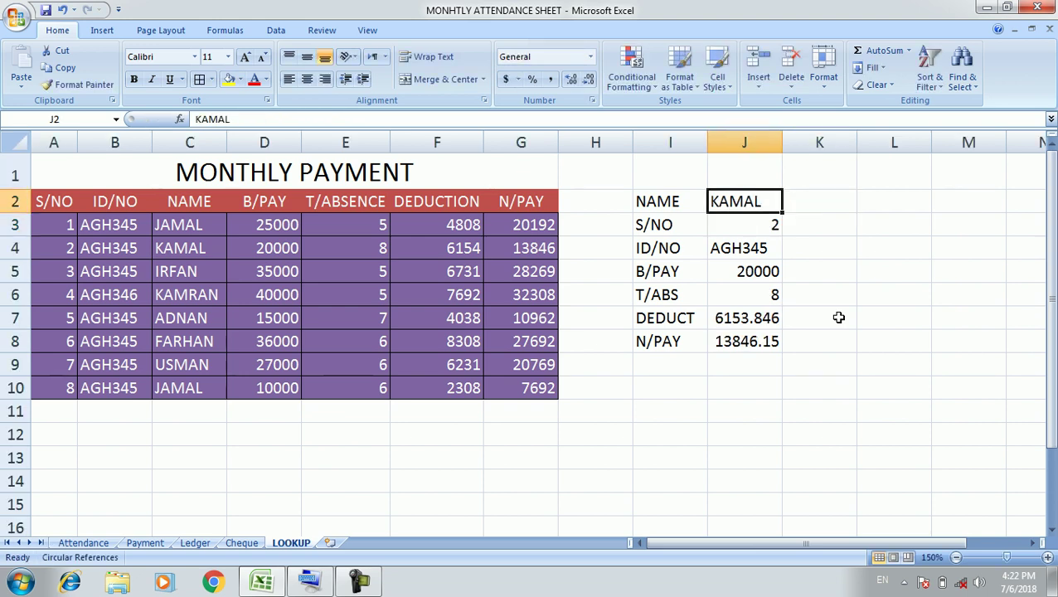
{"action": "type", "text": "IRFAN"}
{"action": "key", "text": "Return"}
{"action": "key", "text": "Up"}
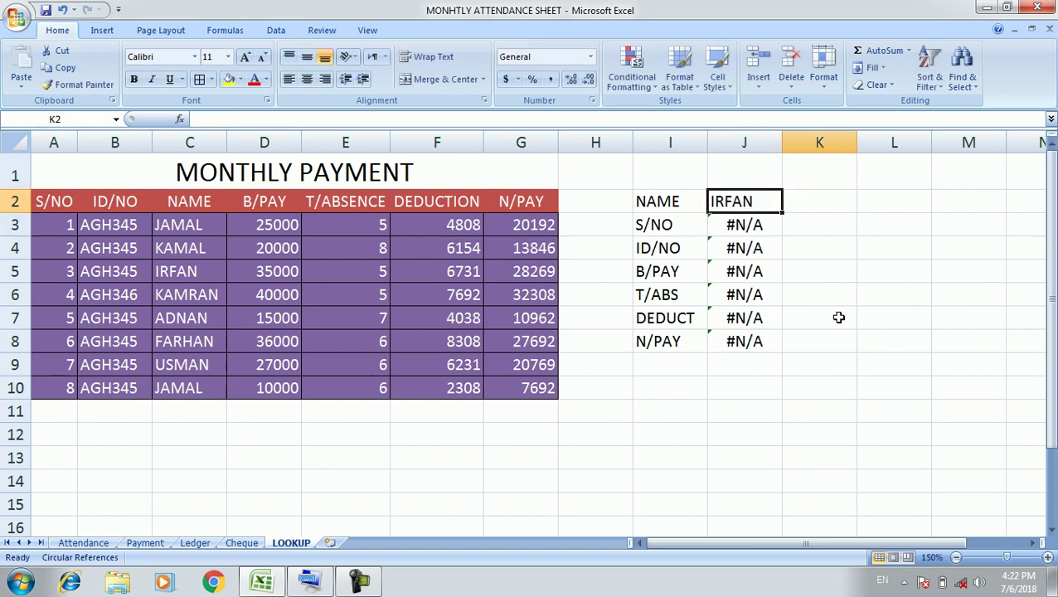
{"action": "type", "text": "KAMRAN"}
{"action": "key", "text": "Return"}
{"action": "key", "text": "Up"}
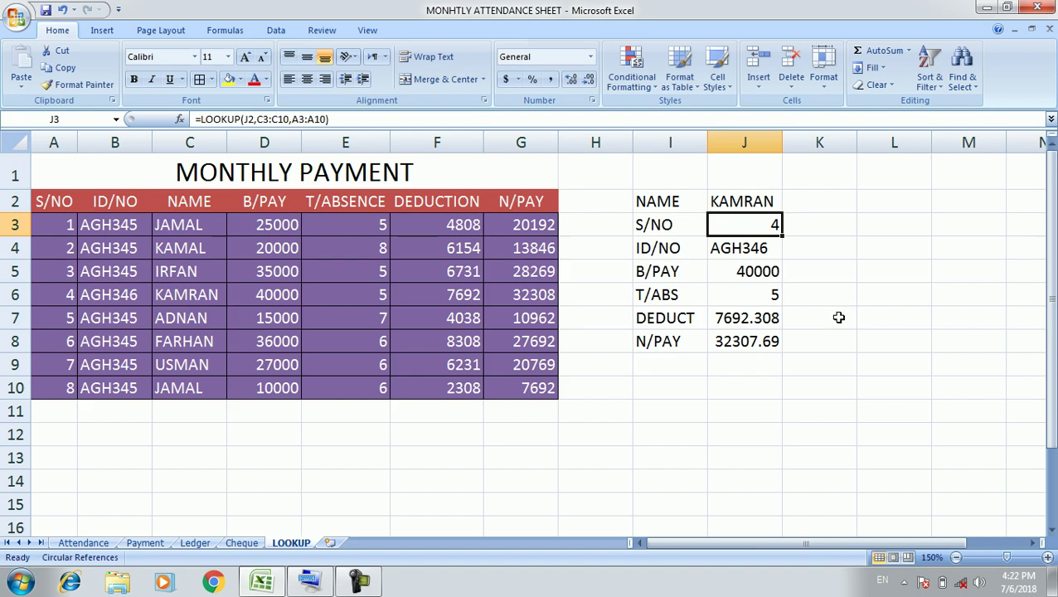
- Look up ADNAN, FARHAN and USMAN, ending on JAMAL with S/NO 1 and net pay 20192.31
{"action": "key", "text": "Up"}
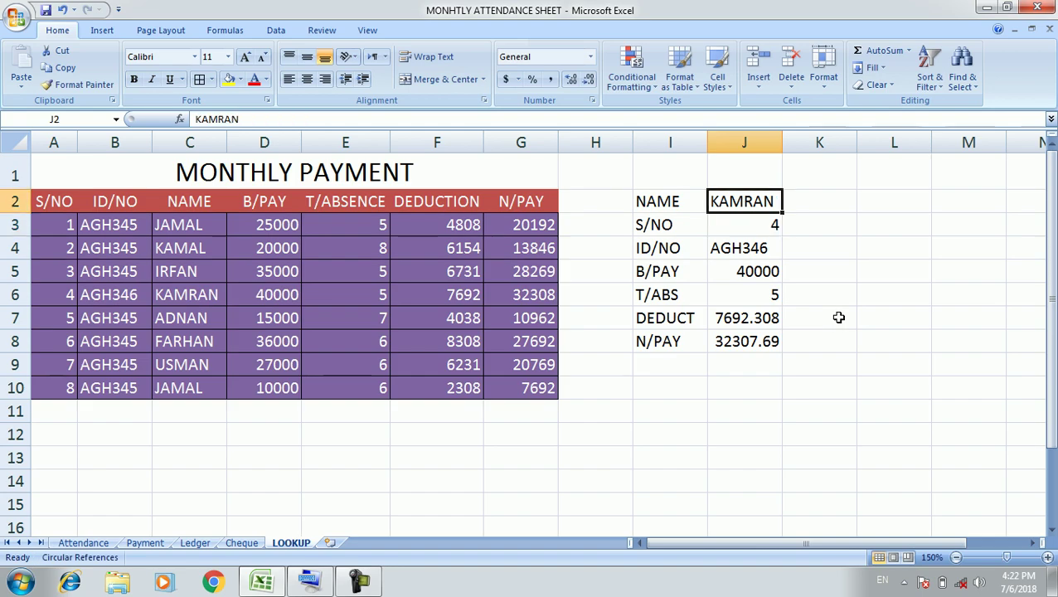
{"action": "type", "text": "ADNAN"}
{"action": "key", "text": "Return"}
{"action": "key", "text": "Up"}
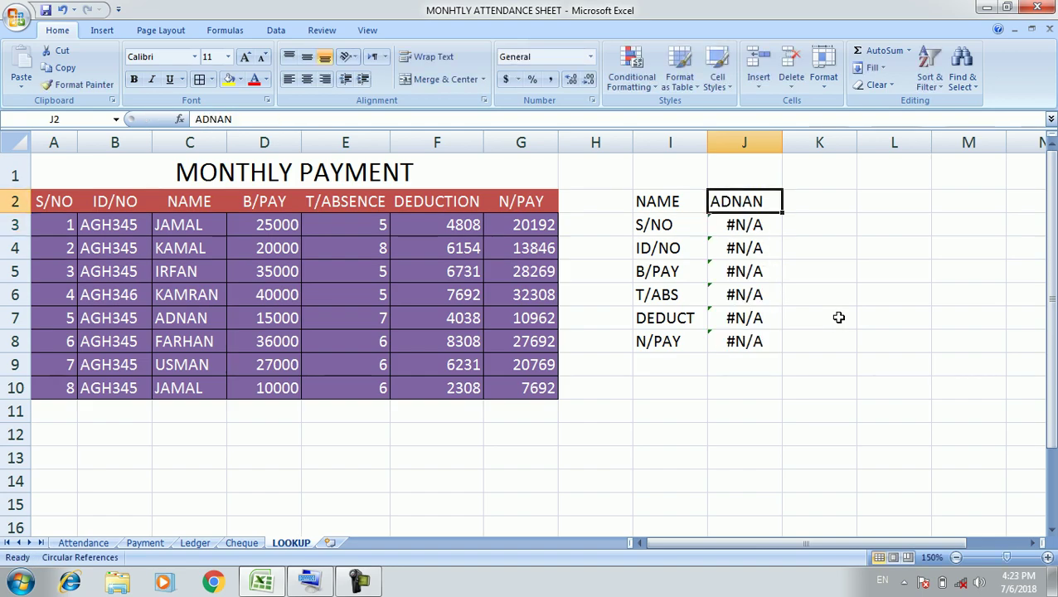
{"action": "type", "text": "FA"}
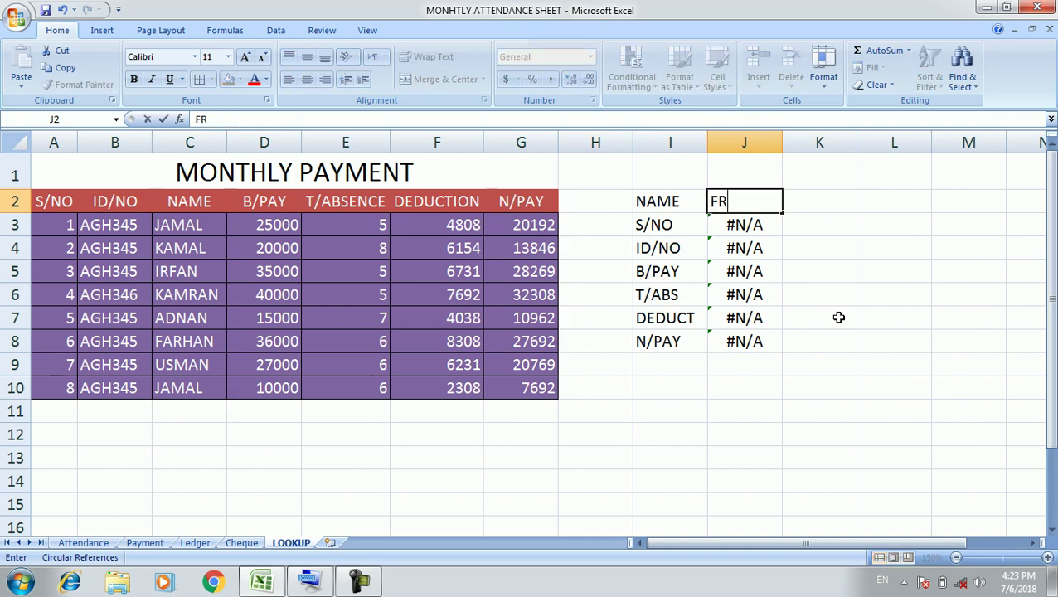
{"action": "type", "text": "RHAN"}
{"action": "key", "text": "Return"}
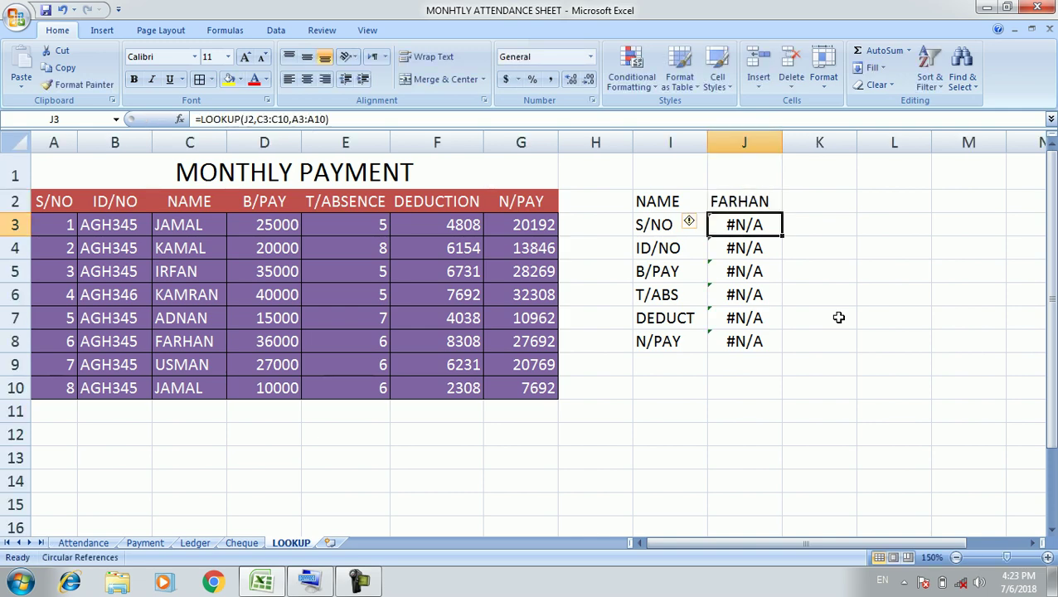
{"action": "key", "text": "Up"}
{"action": "type", "text": "USMAN"}
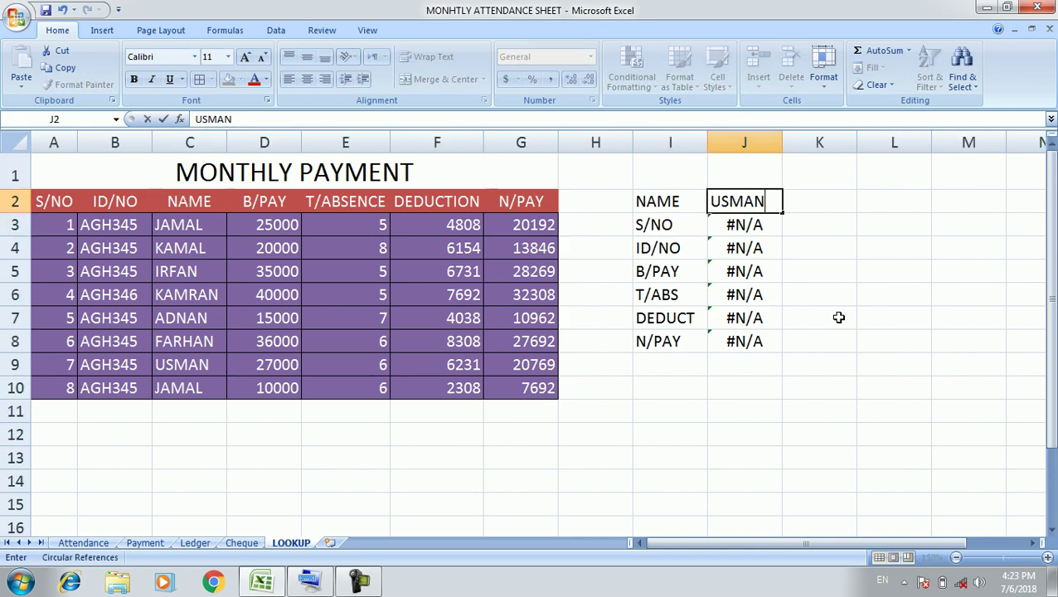
{"action": "key", "text": "Return"}
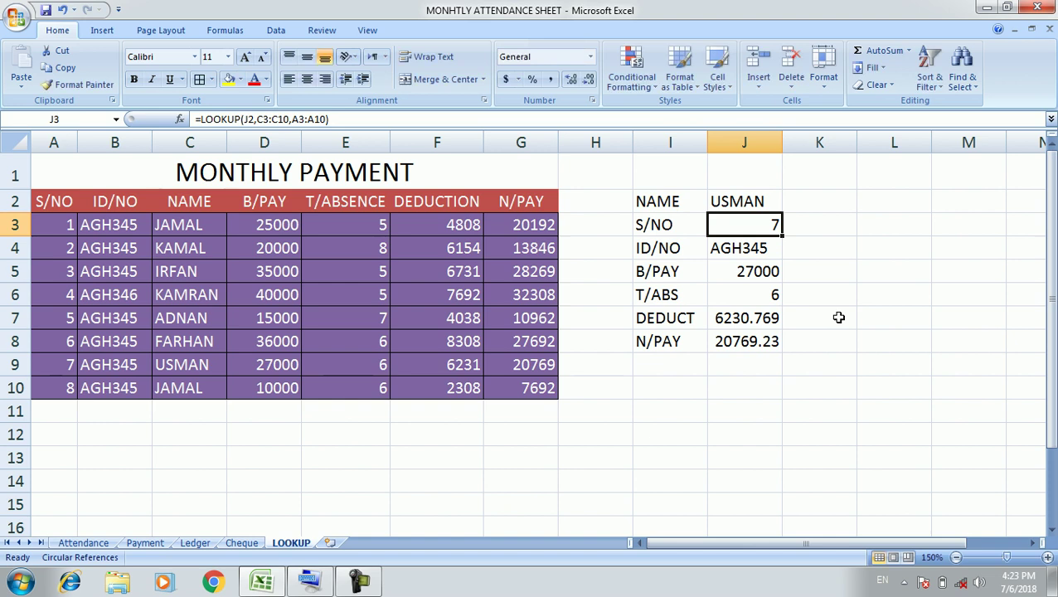
{"action": "key", "text": "Up"}
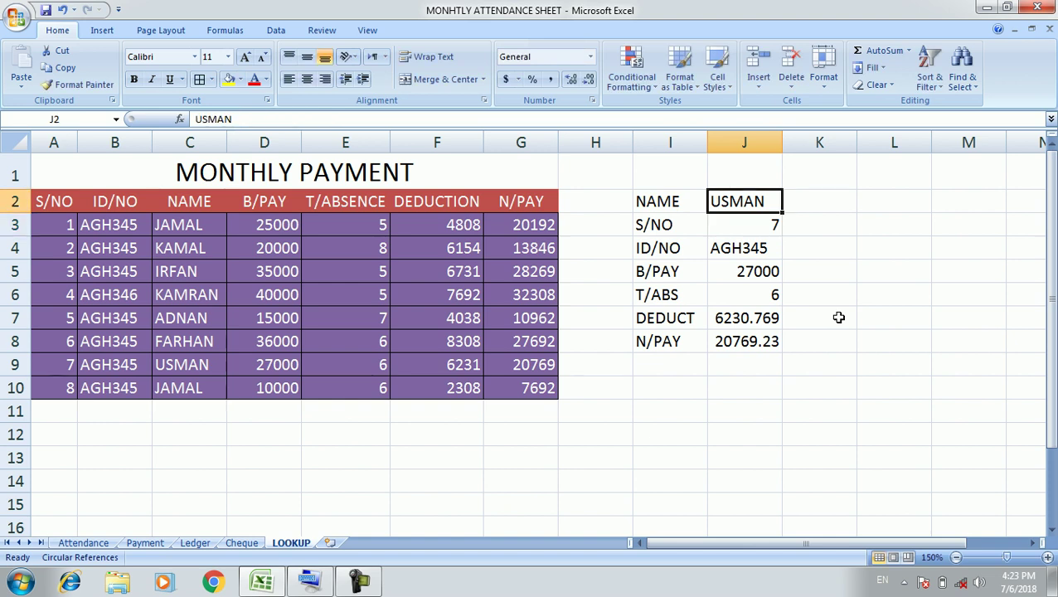
{"action": "type", "text": "JAMAL"}
{"action": "key", "text": "Return"}
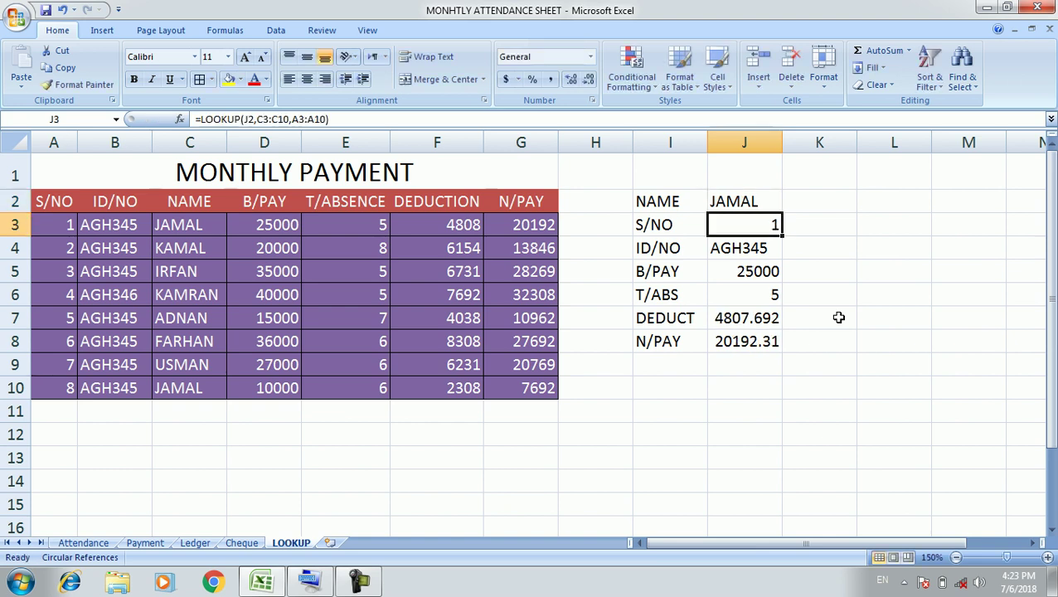
{"action": "key", "text": "Up"}
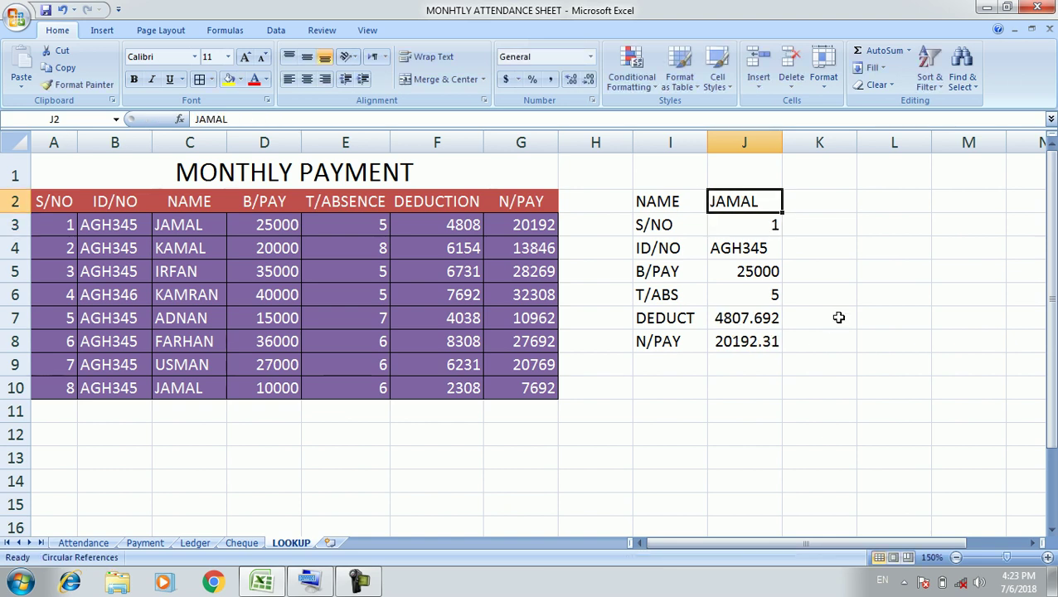
- Replace the duplicate row-10 employee name in C10 with a new employee name
{"action": "left_click", "coordinate": [191, 390]}
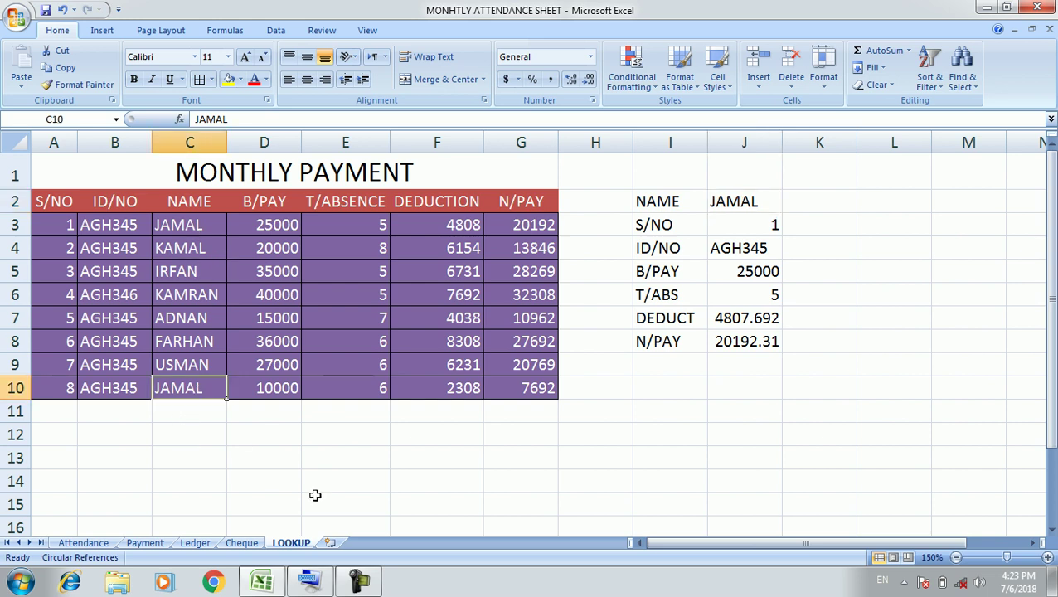
{"action": "type", "text": "S"}
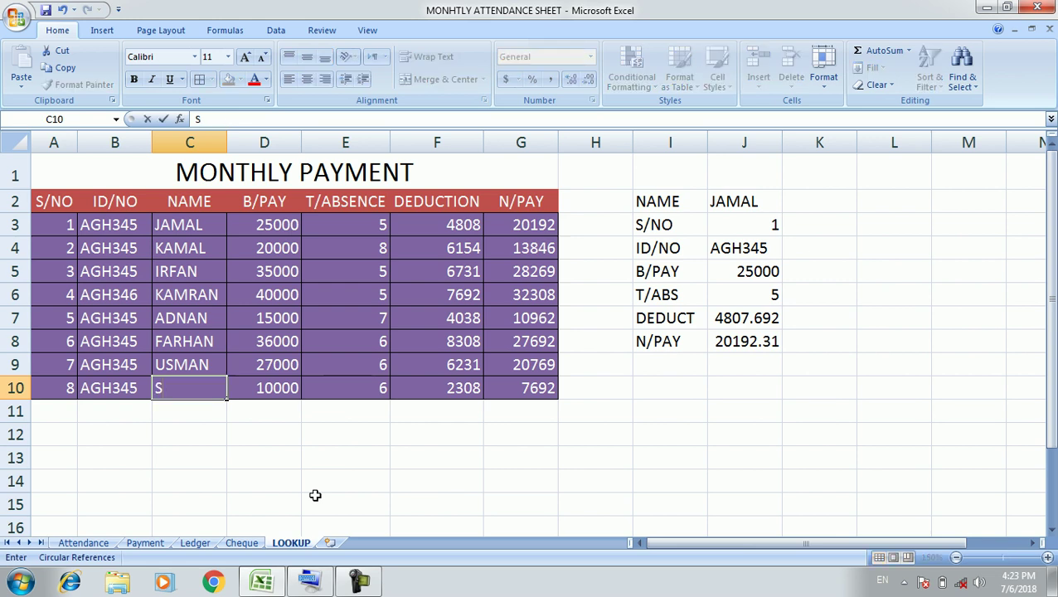
{"action": "type", "text": "ALEEM"}
{"action": "key", "text": "Return"}
{"action": "key", "text": "Up"}
- Enter that name in the J2 lookup cell, giving S/NO 6, pay 36000 and net pay 27692.31
{"action": "key", "text": "Right"}
{"action": "key", "text": "Right"}
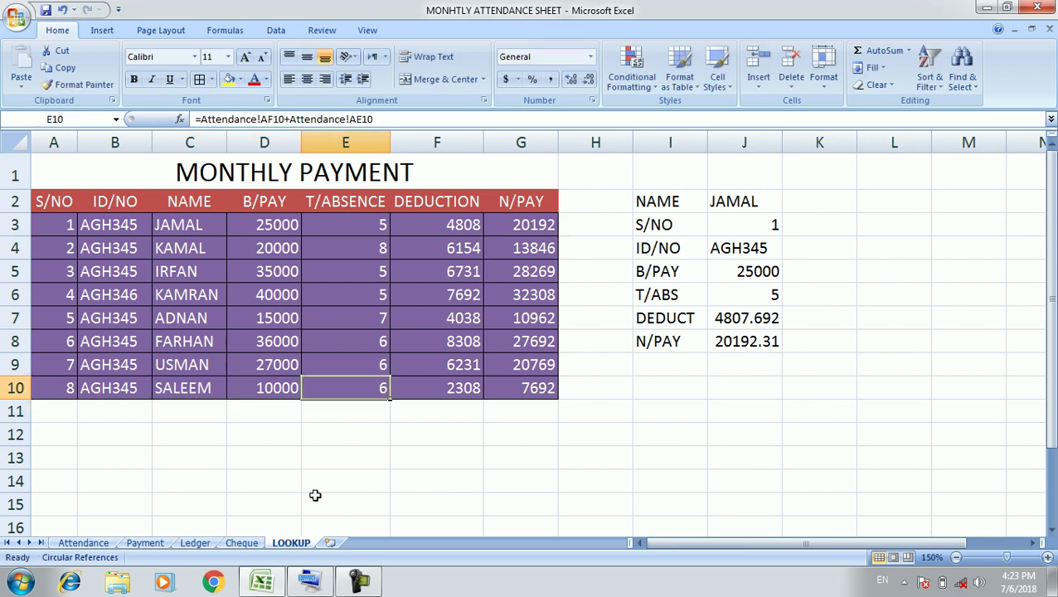
{"action": "key", "text": "Right"}
{"action": "key", "text": "Right"}
{"action": "key", "text": "Right"}
{"action": "key", "text": "Right"}
{"action": "key", "text": "ctrl+Up"}
{"action": "key", "text": "ctrl+Up"}
{"action": "key", "text": "Right"}
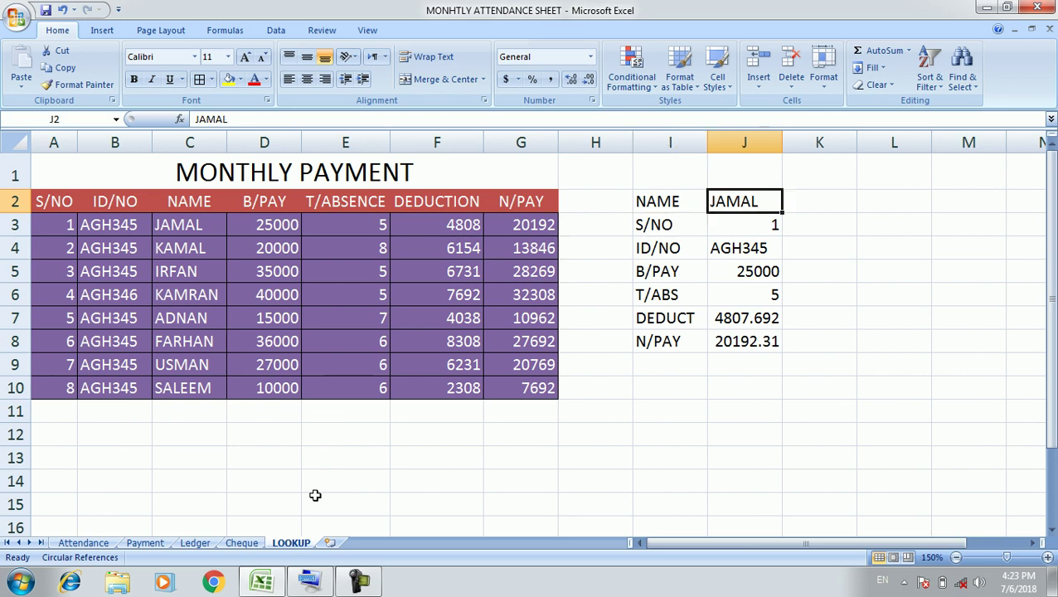
{"action": "type", "text": "SALEEM"}
{"action": "key", "text": "Return"}
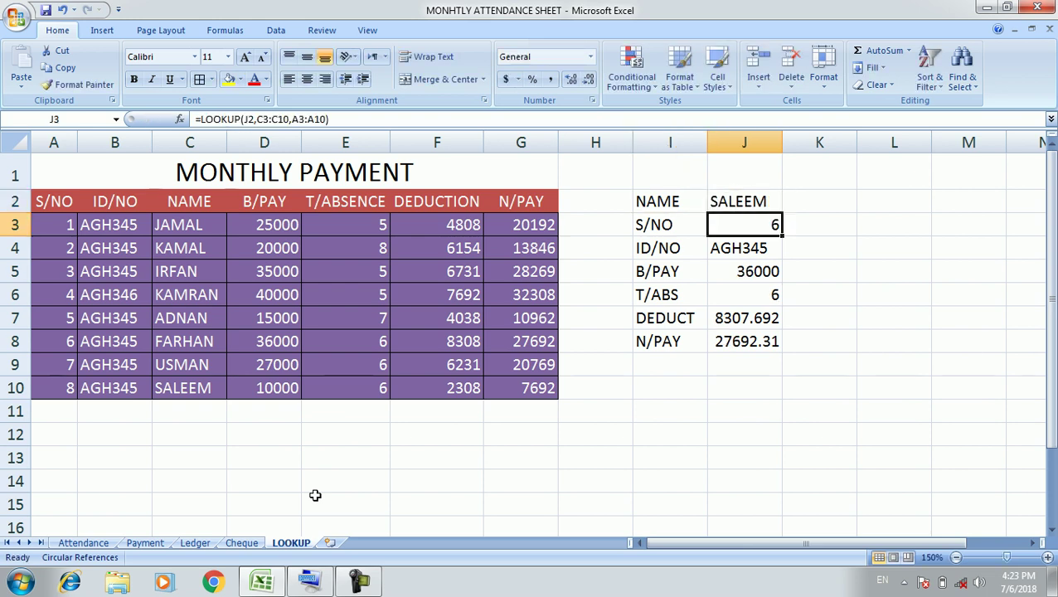
{"action": "key", "text": "Right"}
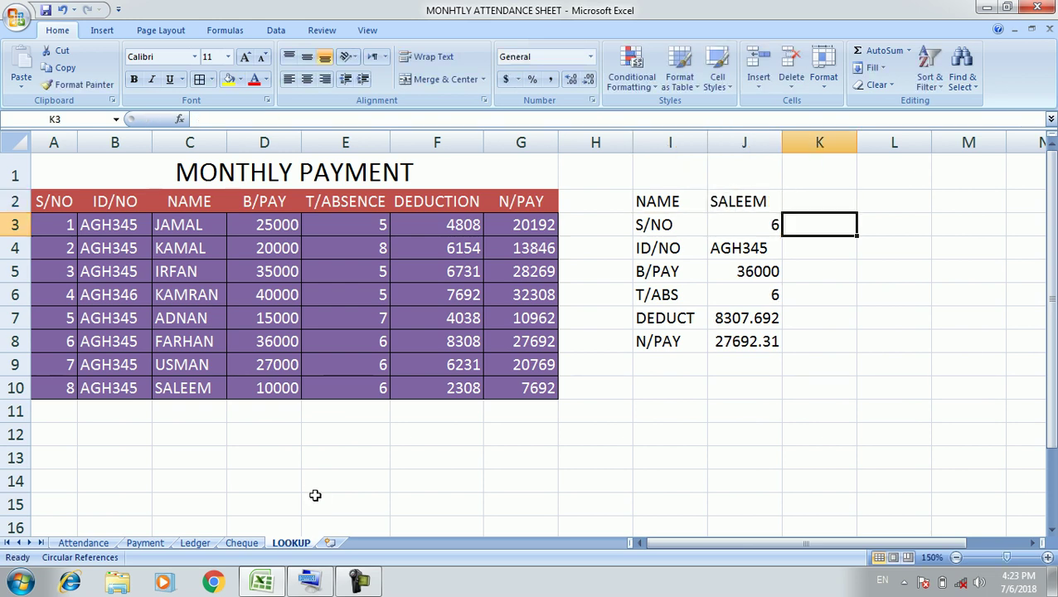
{"action": "key", "text": "Left"}
{"action": "key", "text": "Up"}
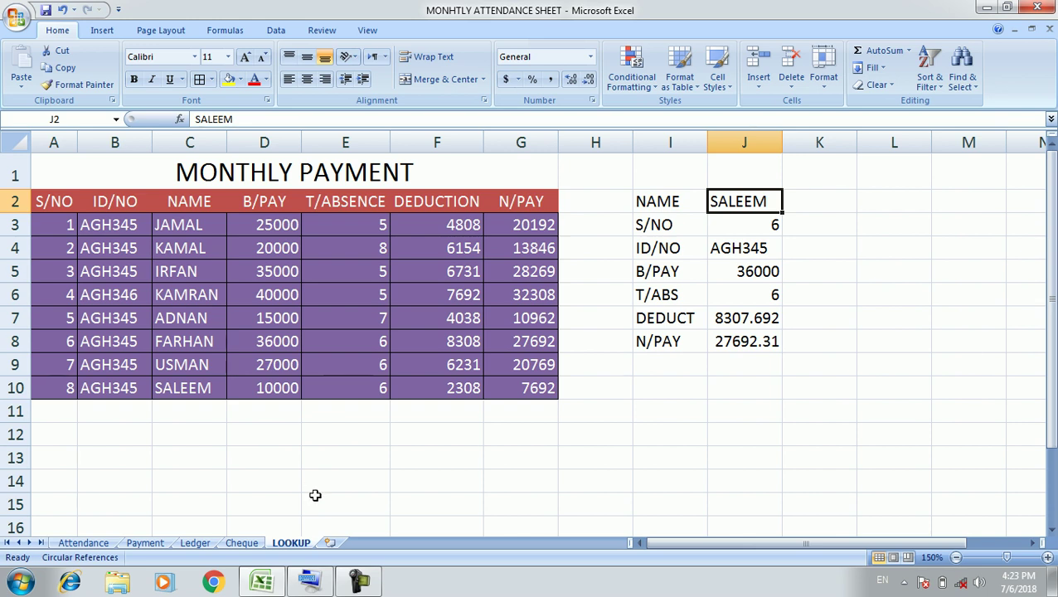
- Try three other employee names in J2 in turn; the last one returns #N/A
{"action": "type", "text": "JAMAL"}
{"action": "key", "text": "Return"}
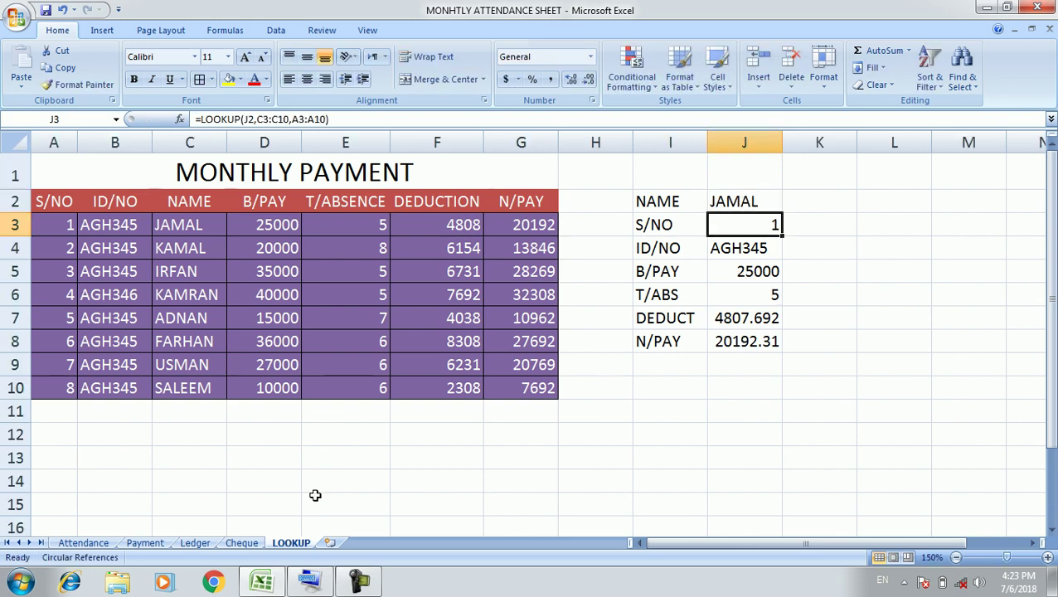
{"action": "key", "text": "Up"}
{"action": "type", "text": "KAMA"}
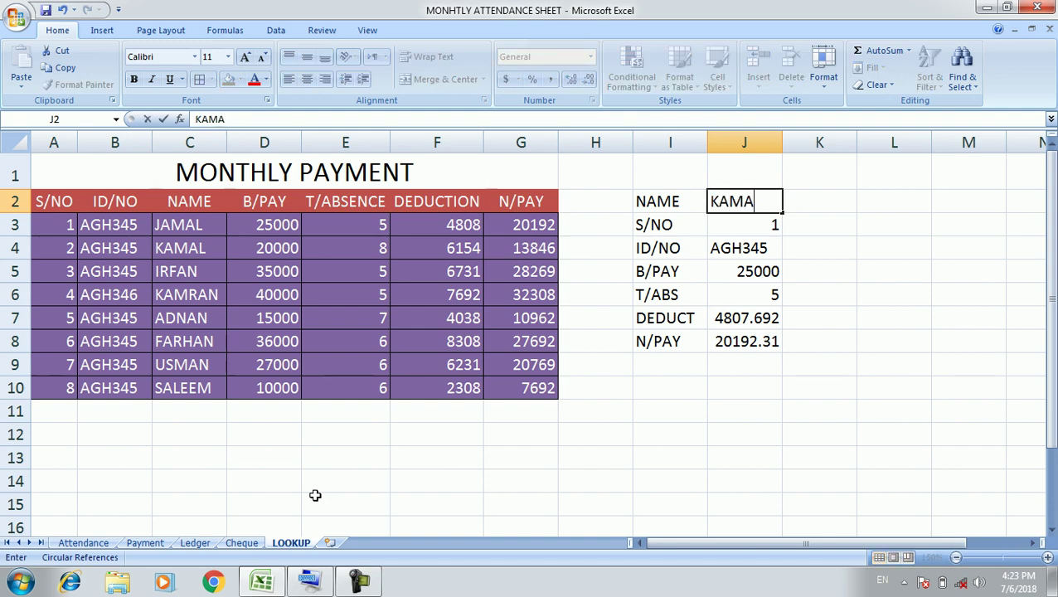
{"action": "type", "text": "L"}
{"action": "key", "text": "Return"}
{"action": "key", "text": "Up"}
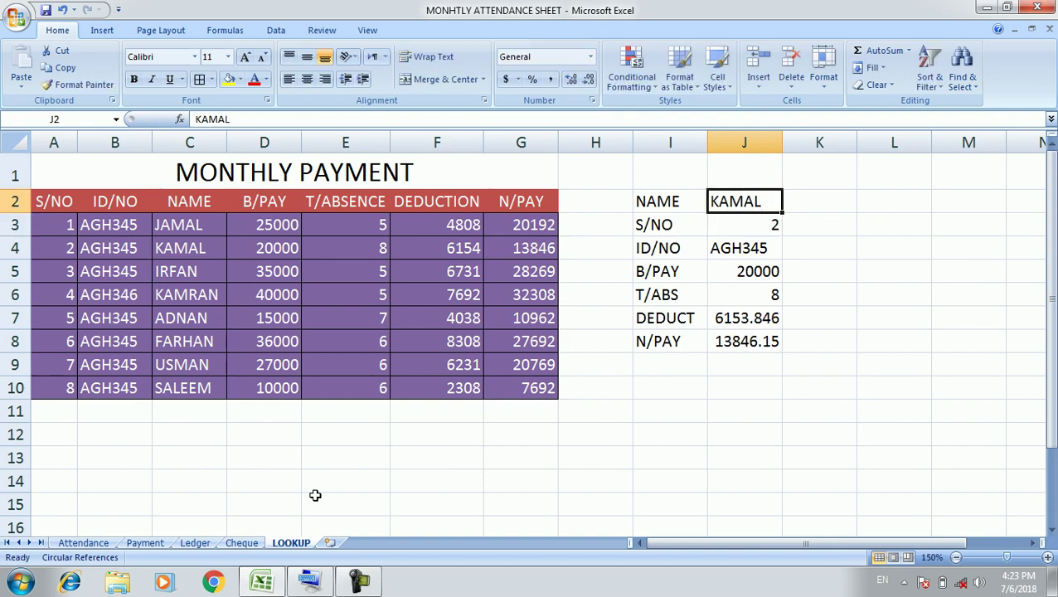
{"action": "type", "text": "IRFAN"}
{"action": "key", "text": "Return"}
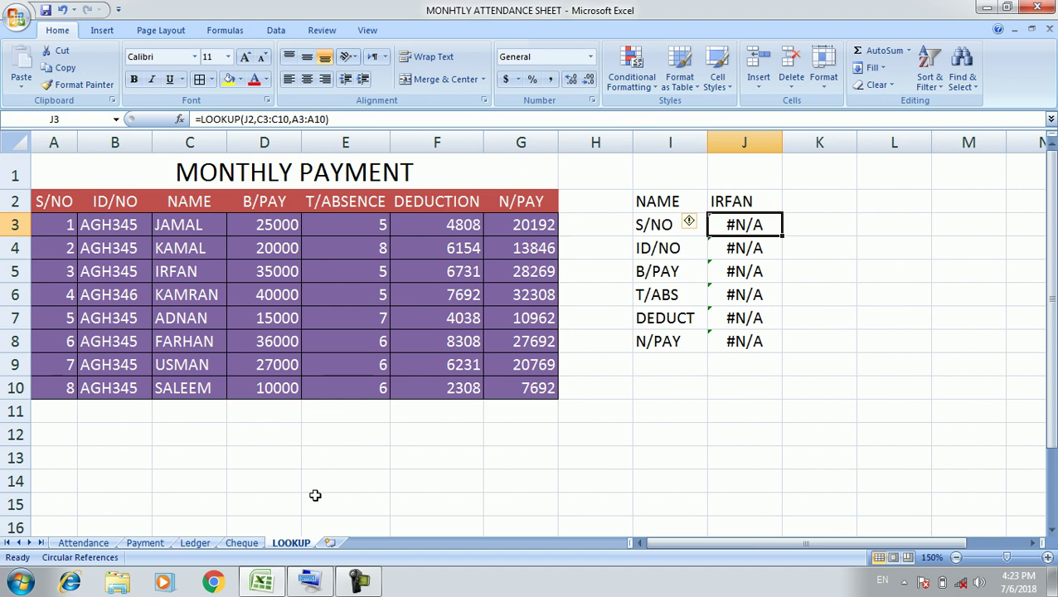
{"action": "key", "text": "Up"}
- Check the #N/A results in J2:J8 and save the workbook
{"action": "key", "text": "Down"}
{"action": "key", "text": "Up"}
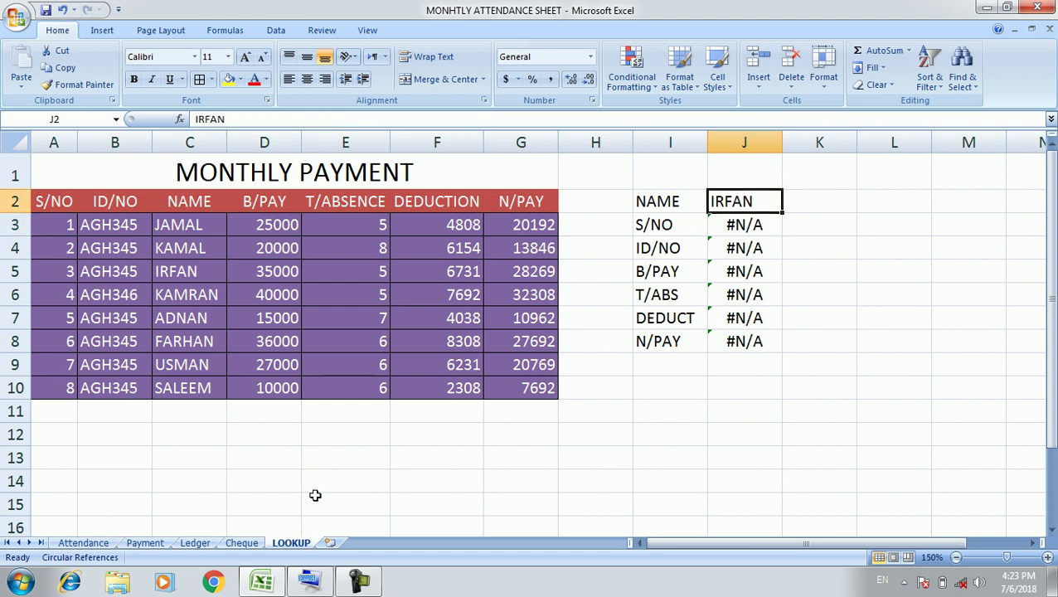
{"action": "key", "text": "shift+Down"}
{"action": "key", "text": "shift+Down"}
{"action": "key", "text": "shift+Down"}
{"action": "key", "text": "shift+Down"}
{"action": "key", "text": "shift+Down"}
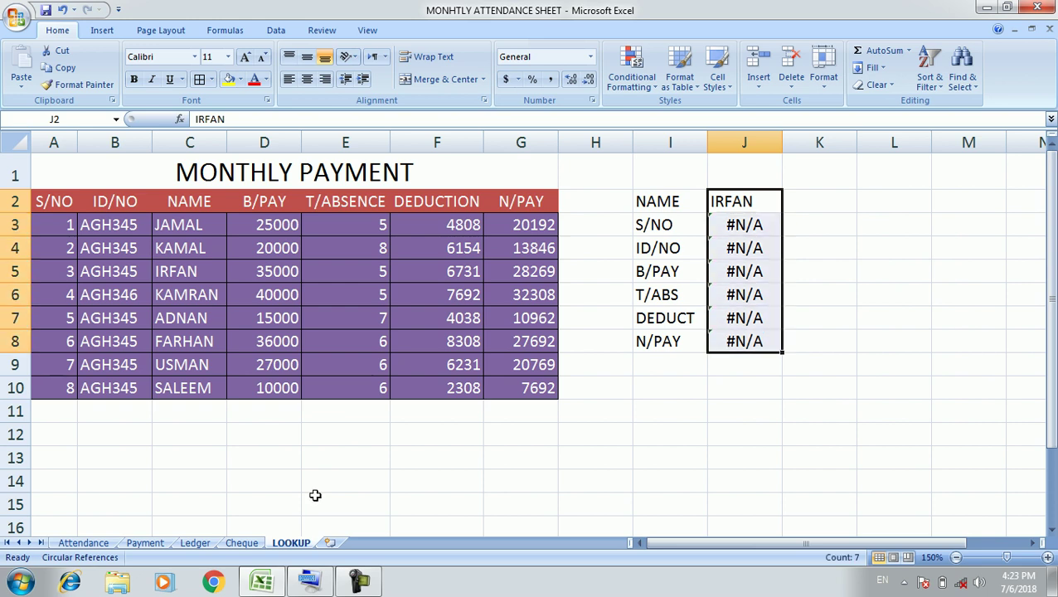
{"action": "key", "text": "shift+Up"}
{"action": "key", "text": "shift+Up"}
{"action": "key", "text": "shift+Up"}
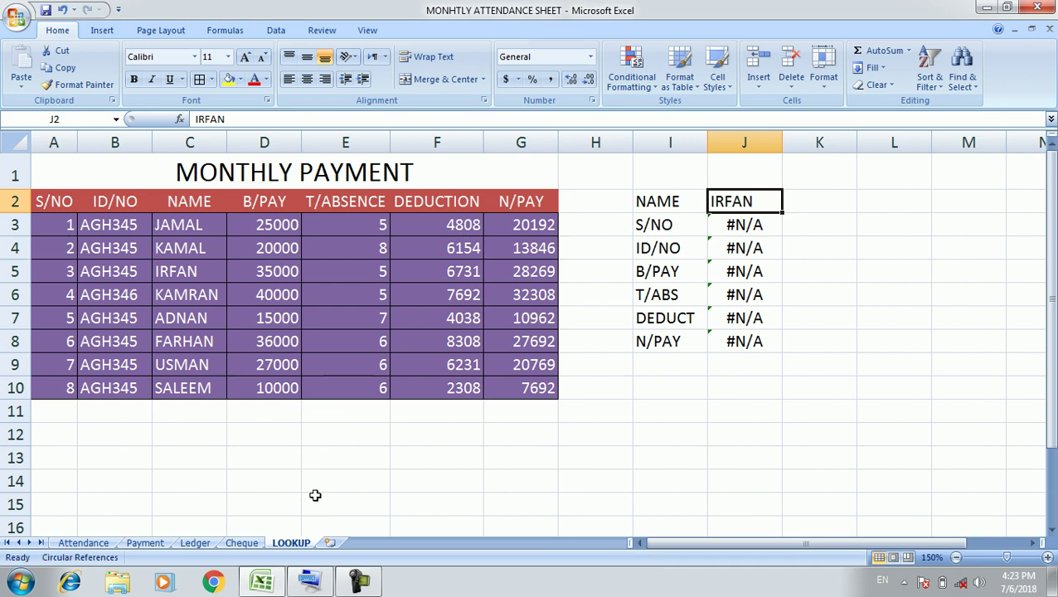
{"action": "key", "text": "Right"}
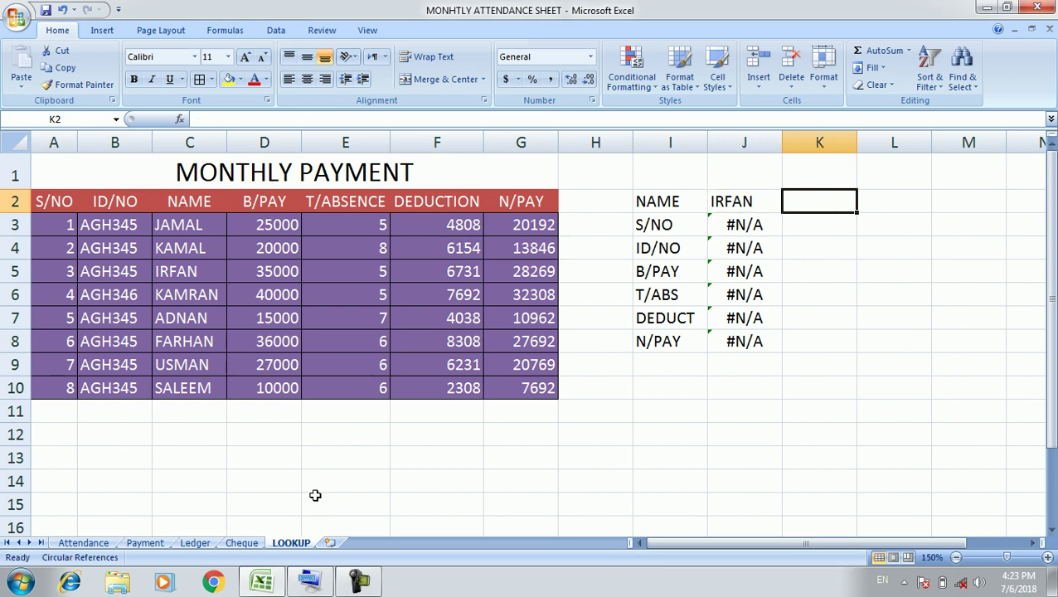
{"action": "key", "text": "Left"}
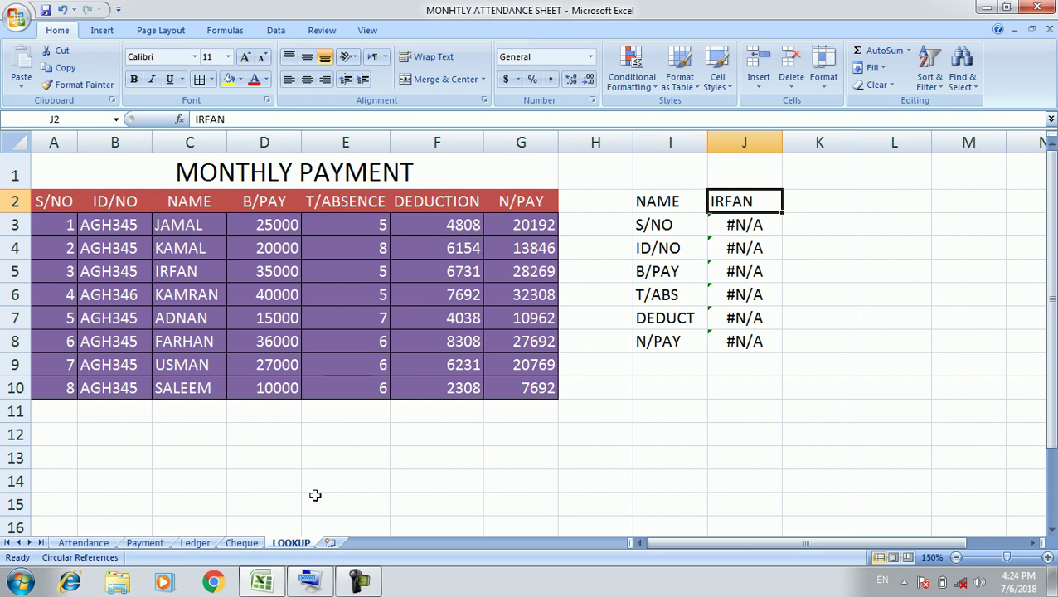
{"action": "key", "text": "Right"}
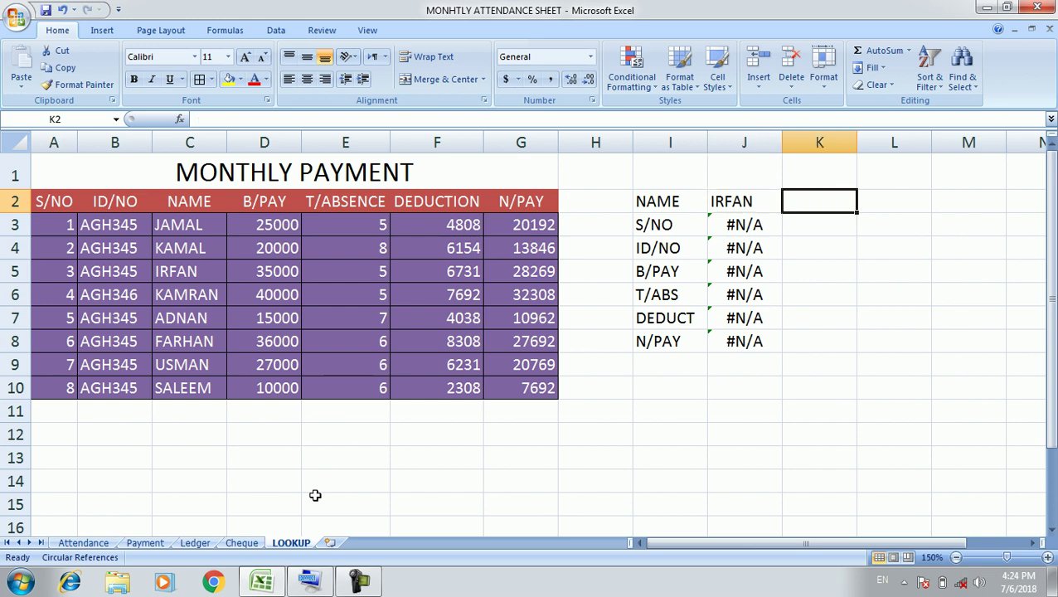
{"action": "key", "text": "Left"}
{"action": "key", "text": "ctrl+s"}
{"action": "key", "text": "Right"}
{"action": "left_click", "coordinate": [809, 225]}
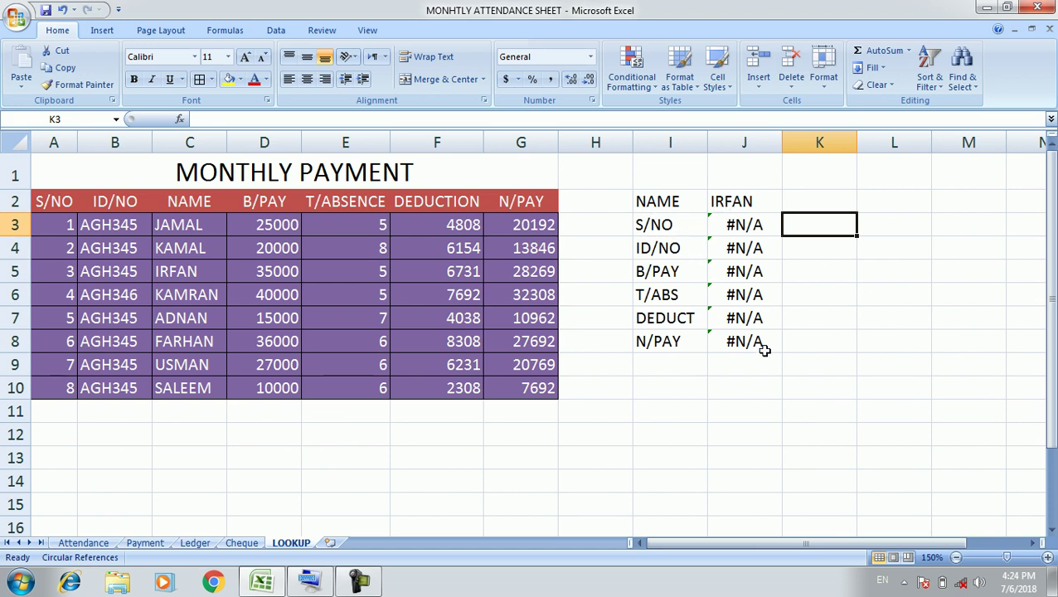
{"action": "left_click", "coordinate": [659, 201]}
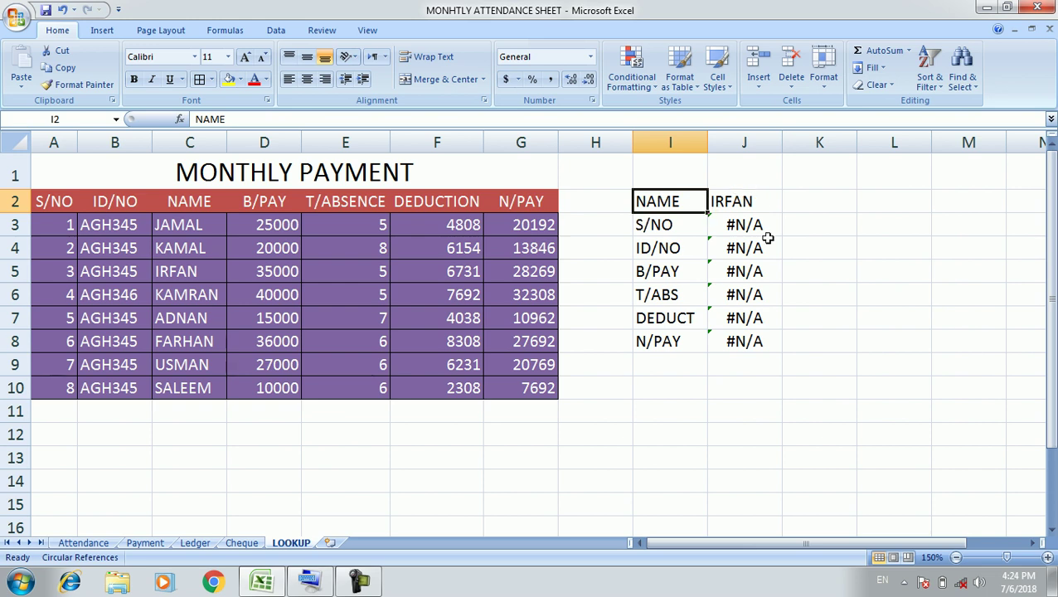
{"action": "left_click", "coordinate": [835, 249]}
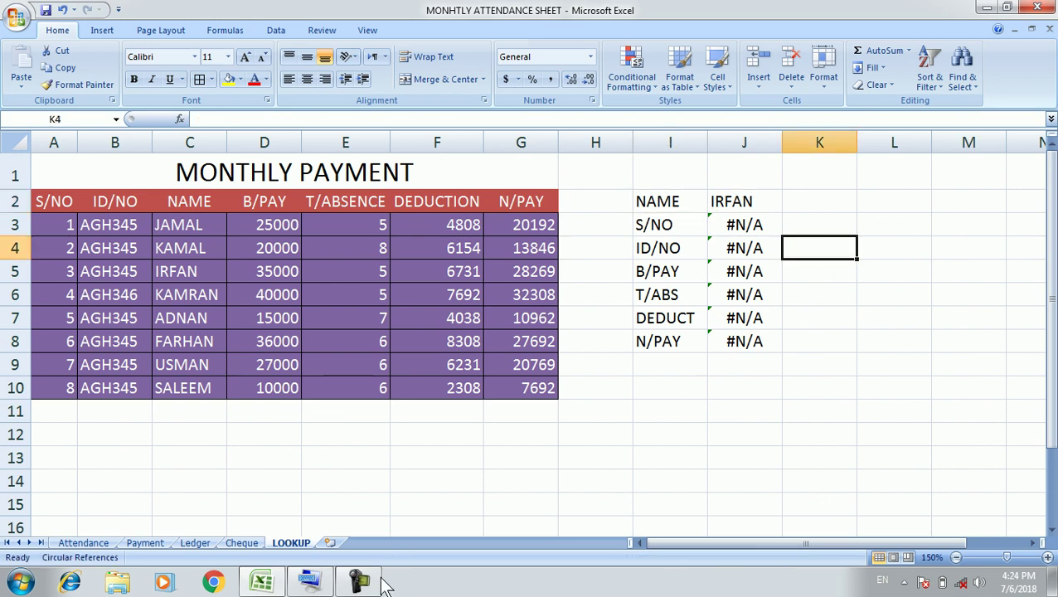
{"action": "mouse_move", "coordinate": [358, 581]}
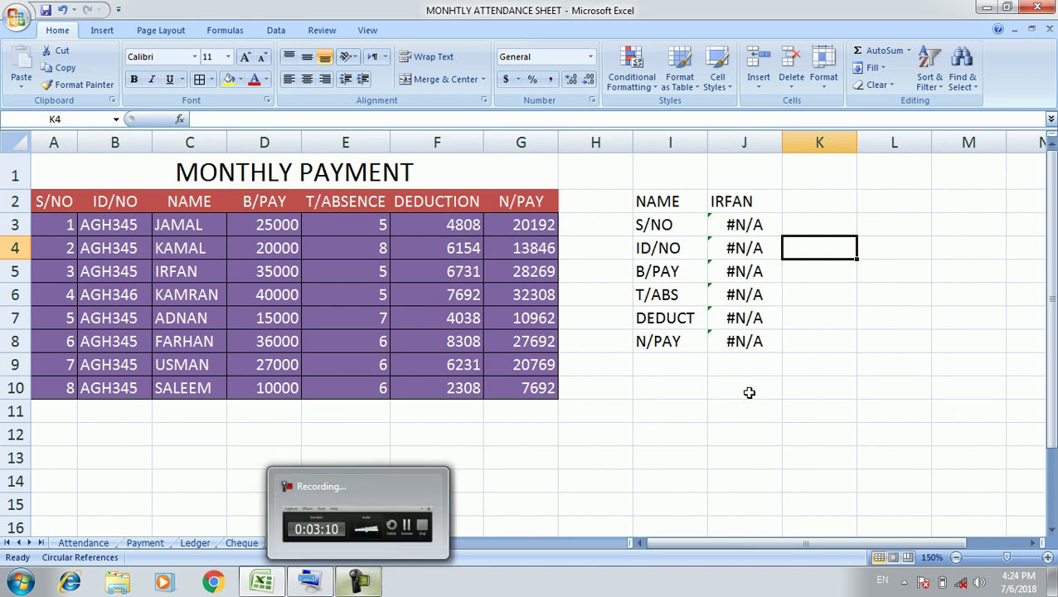
{"action": "left_click", "coordinate": [824, 322]}
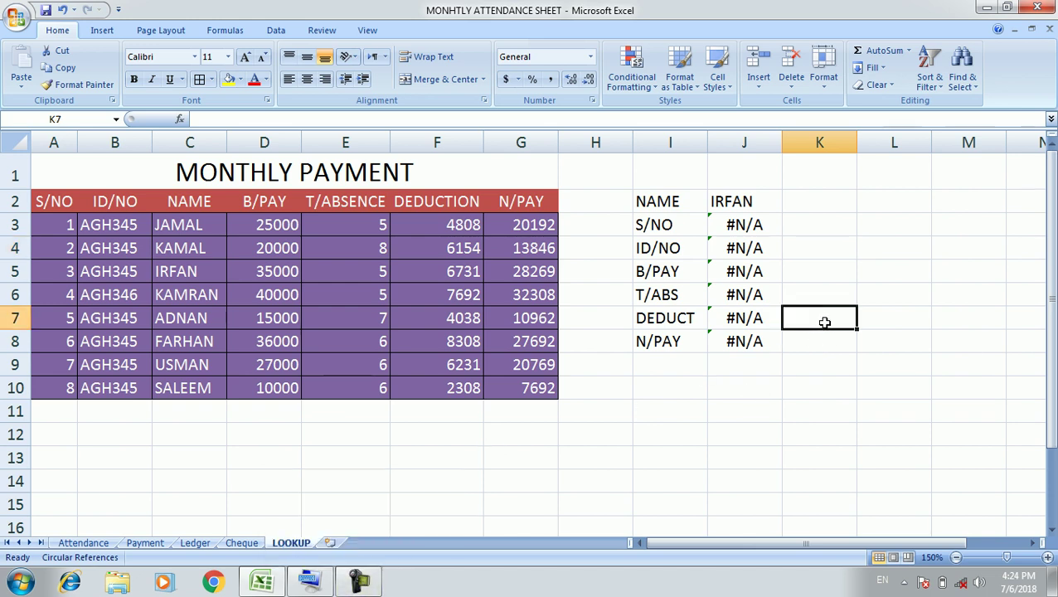
{"action": "left_click", "coordinate": [358, 580]}
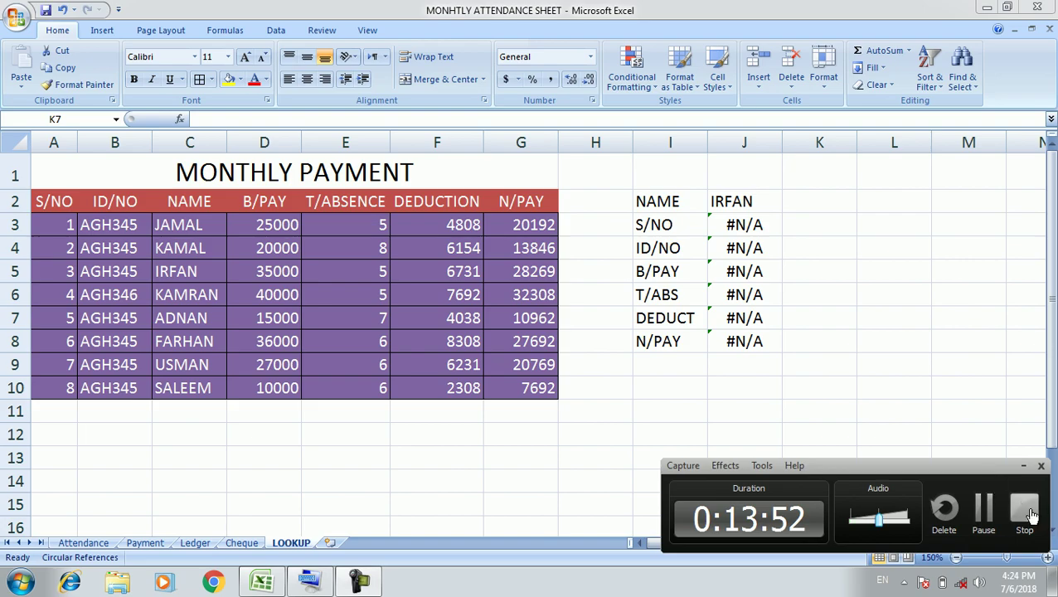